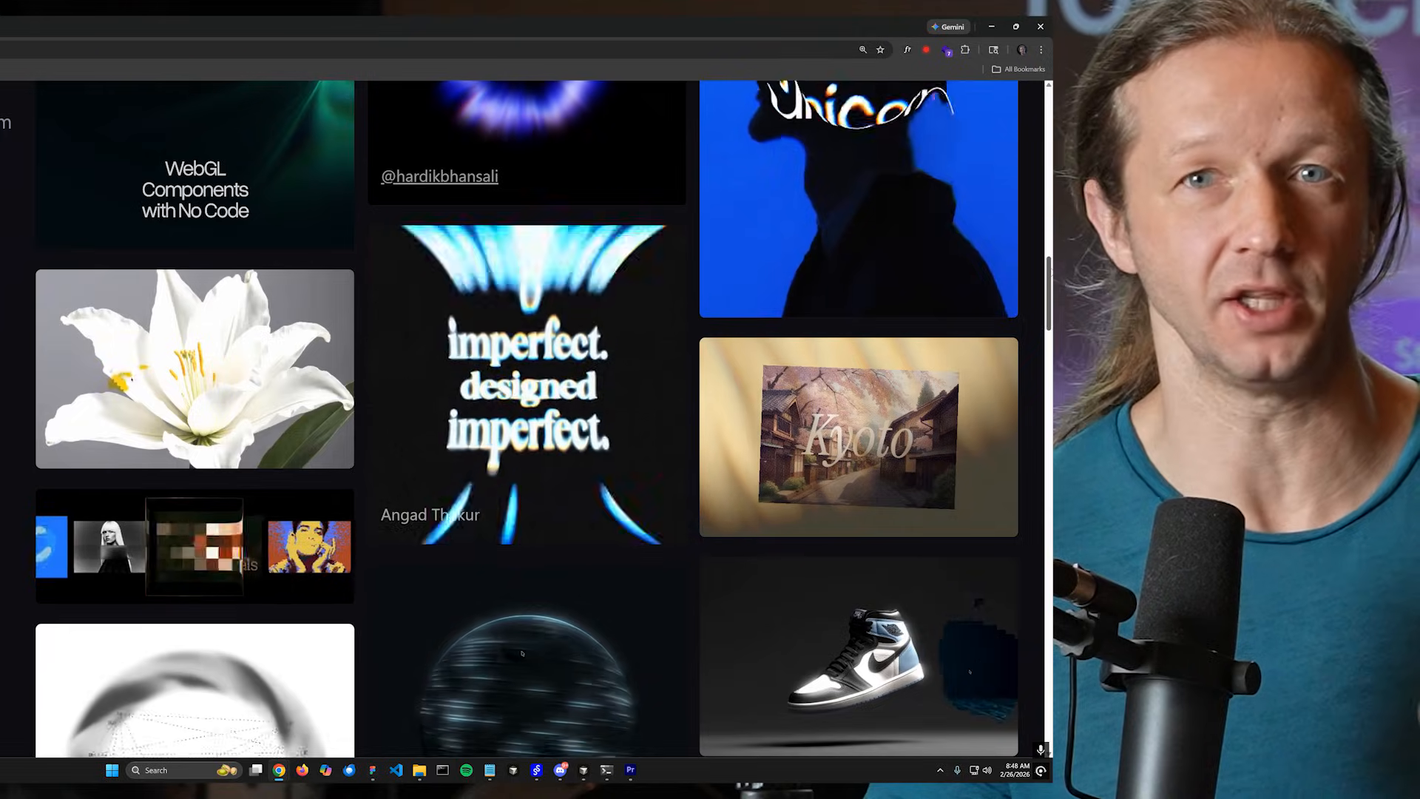
# Step: Browse the WebGL examples in the Unicorn Studio inspiration gallery
pyautogui.scroll(-5, 847, 470)
pyautogui.scroll(-1, 847, 469)
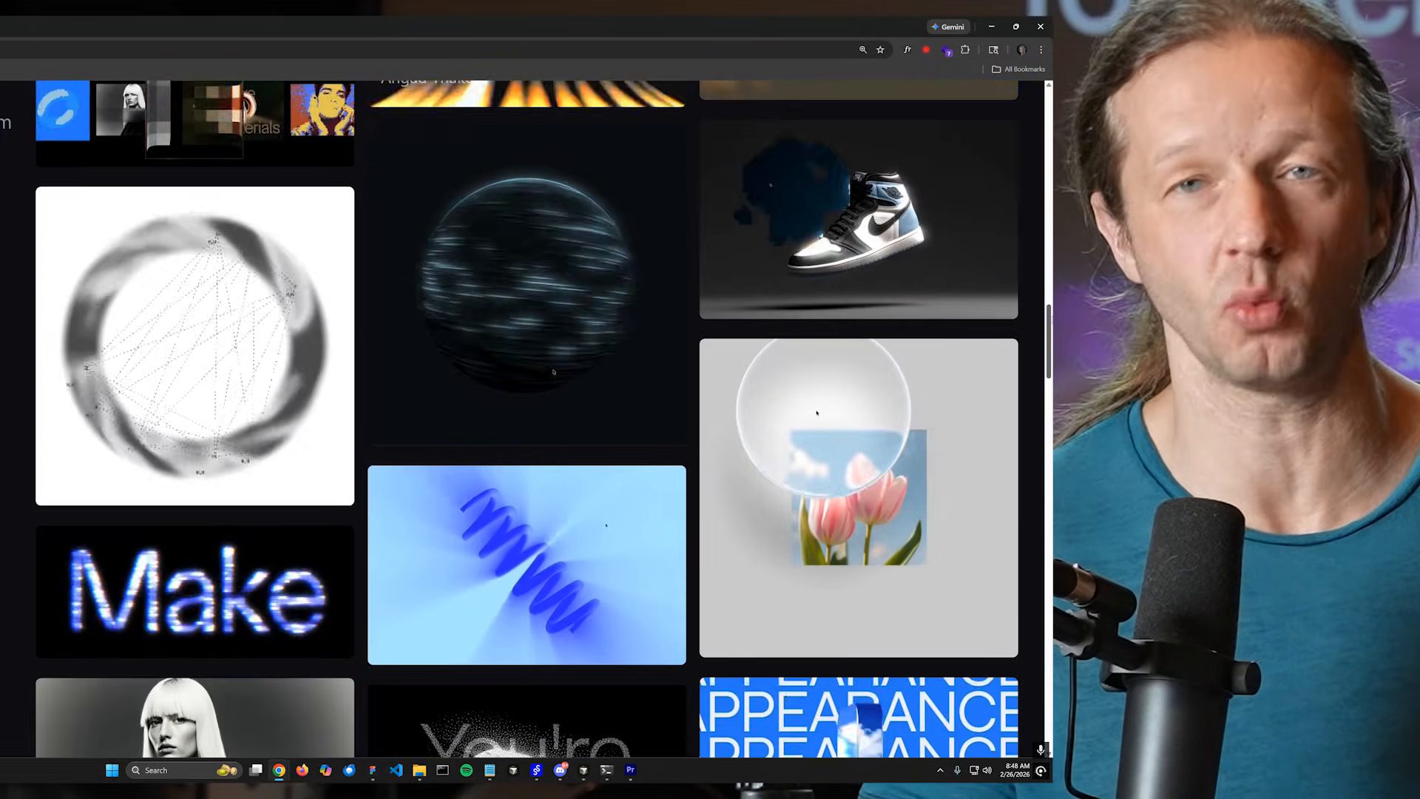
pyautogui.scroll(-1, 847, 470)
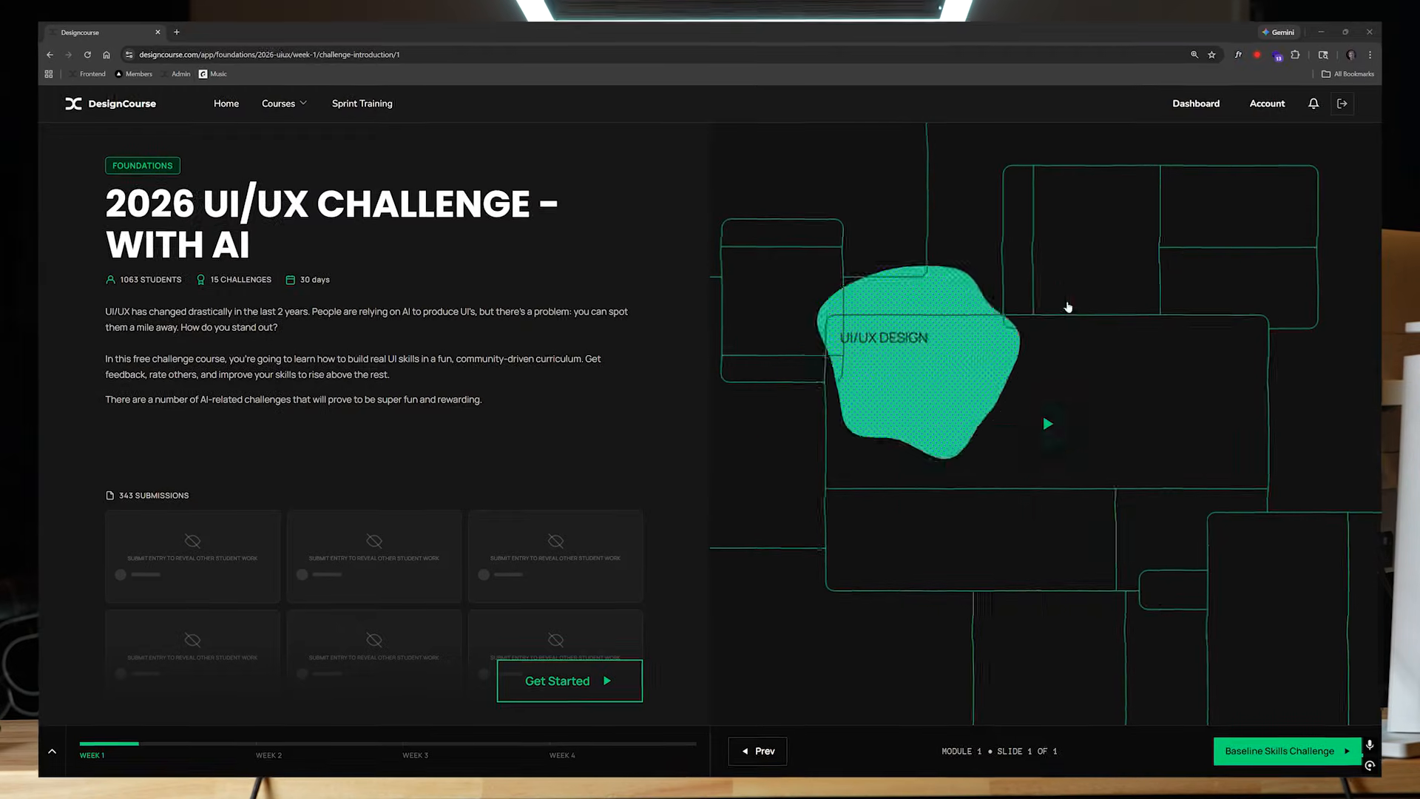
# Step: Advance the 2026 UI/UX Challenge to the Baseline Skills Challenge and continue past the Figma template download prompt
pyautogui.click(1294, 759)
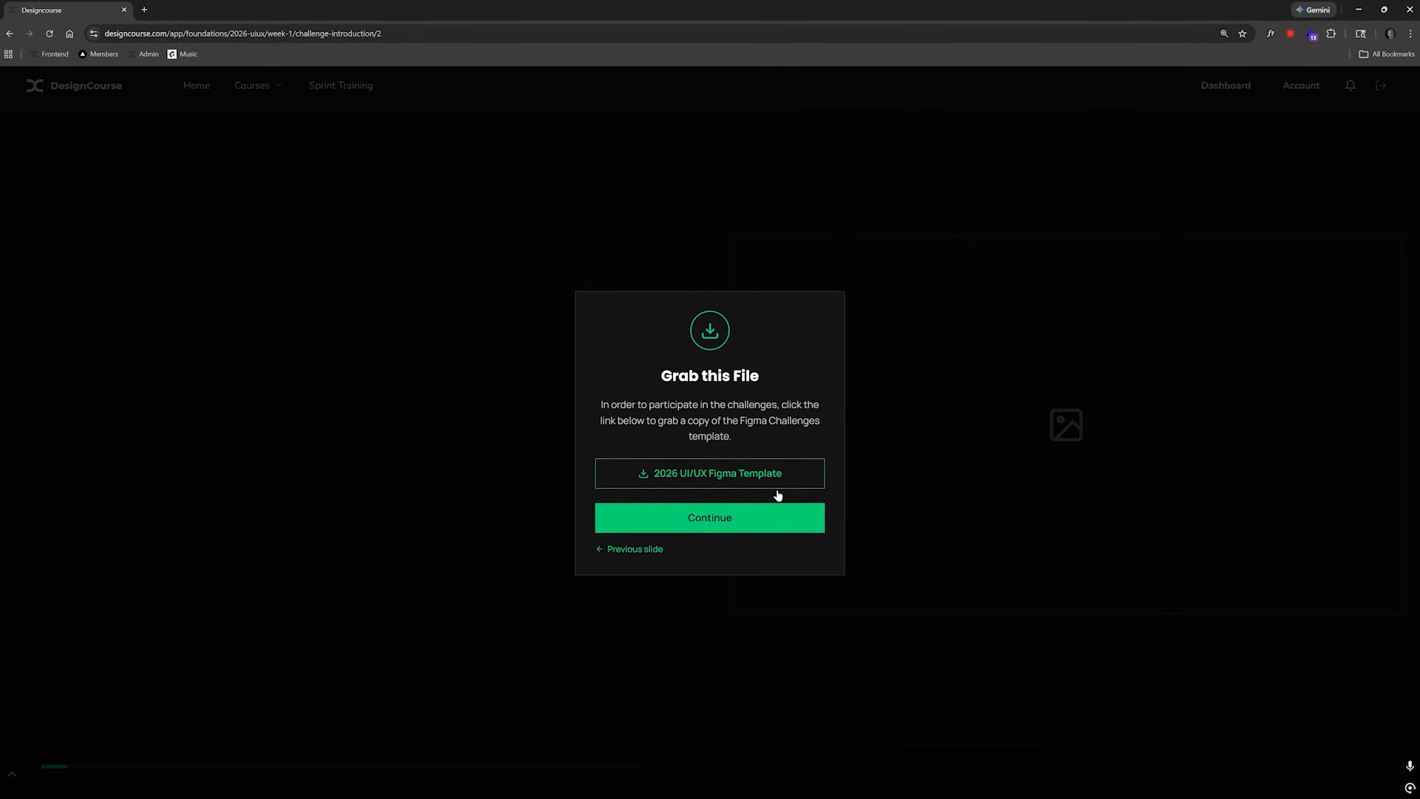
pyautogui.click(753, 515)
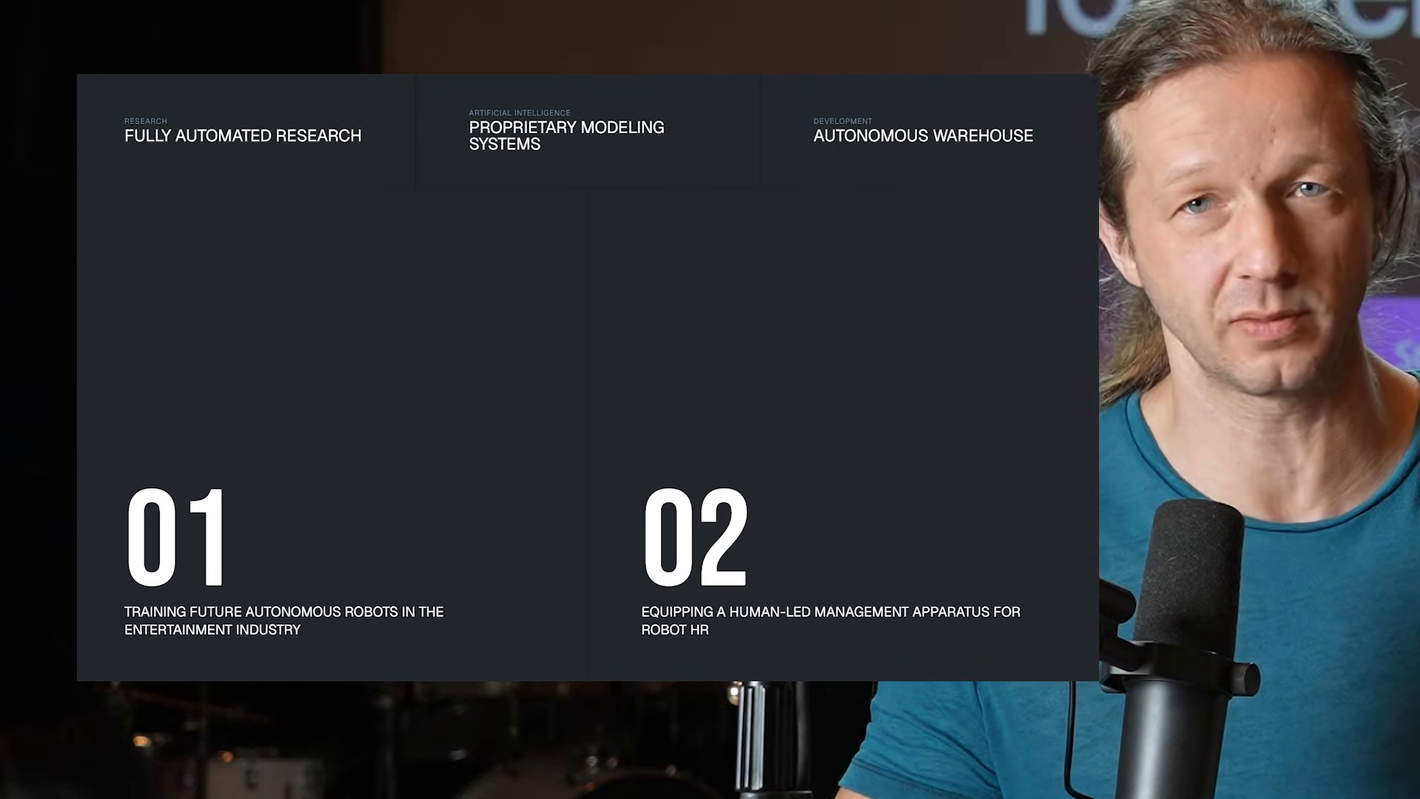
pyautogui.moveTo(1050, 140); pyautogui.dragTo(814, 569)
pyautogui.click(880, 121)
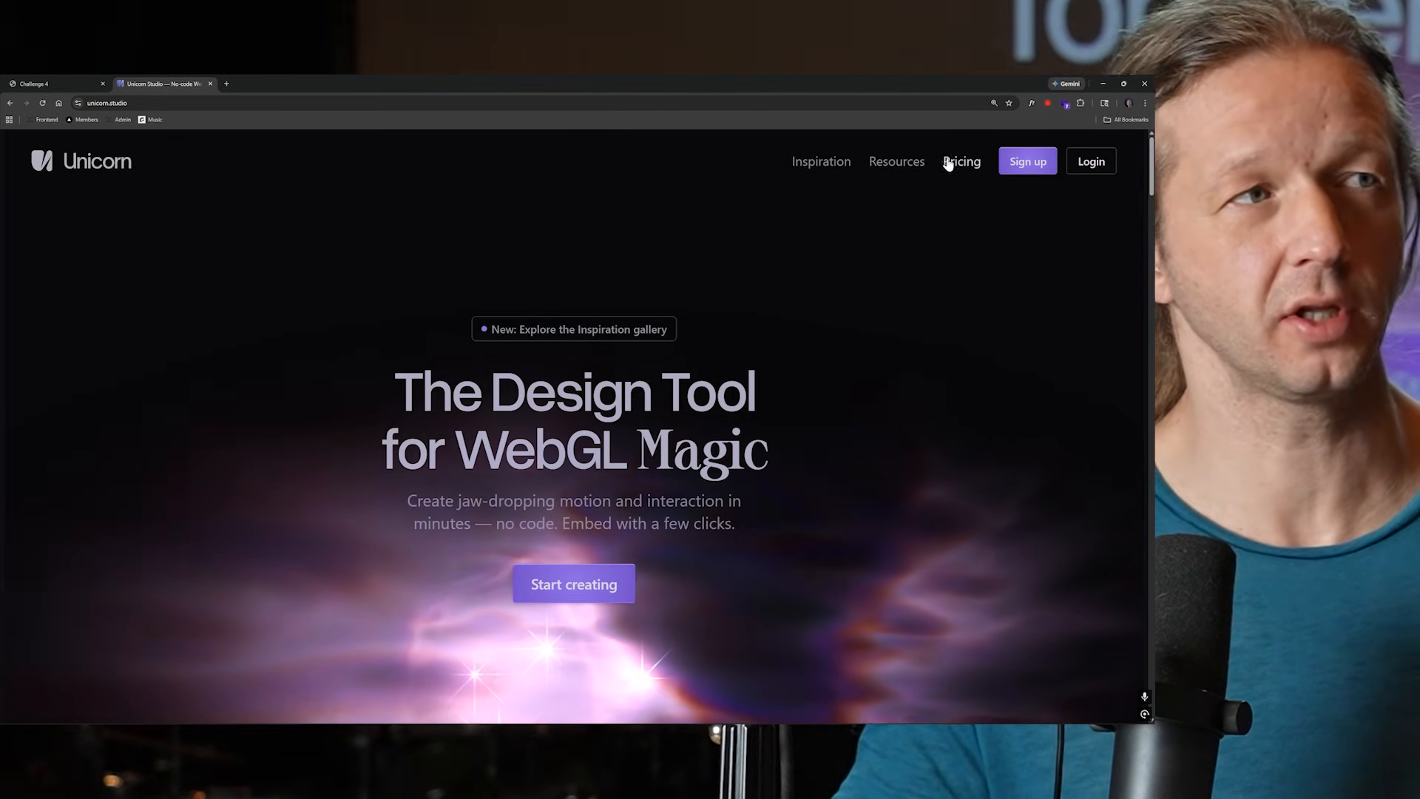
# Step: Compare the features and limits of the Free and Legend plans in the Unicorn Studio pricing section
pyautogui.click(958, 162)
pyautogui.scroll(-1, 347, 370)
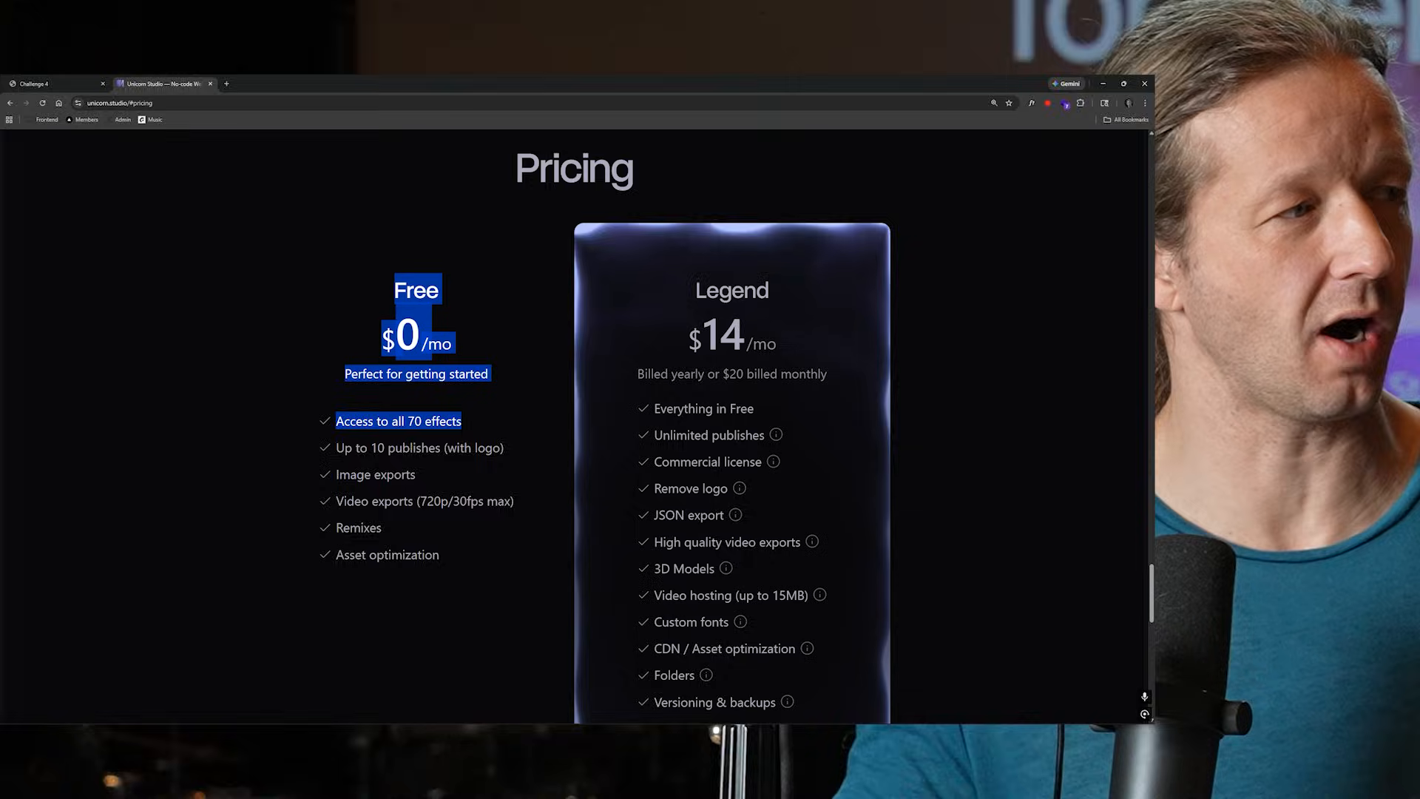
pyautogui.moveTo(447, 441); pyautogui.dragTo(468, 552)
pyautogui.click(440, 456)
pyautogui.moveTo(335, 421); pyautogui.dragTo(213, 404)
pyautogui.moveTo(162, 452); pyautogui.dragTo(341, 452)
pyautogui.click(367, 452)
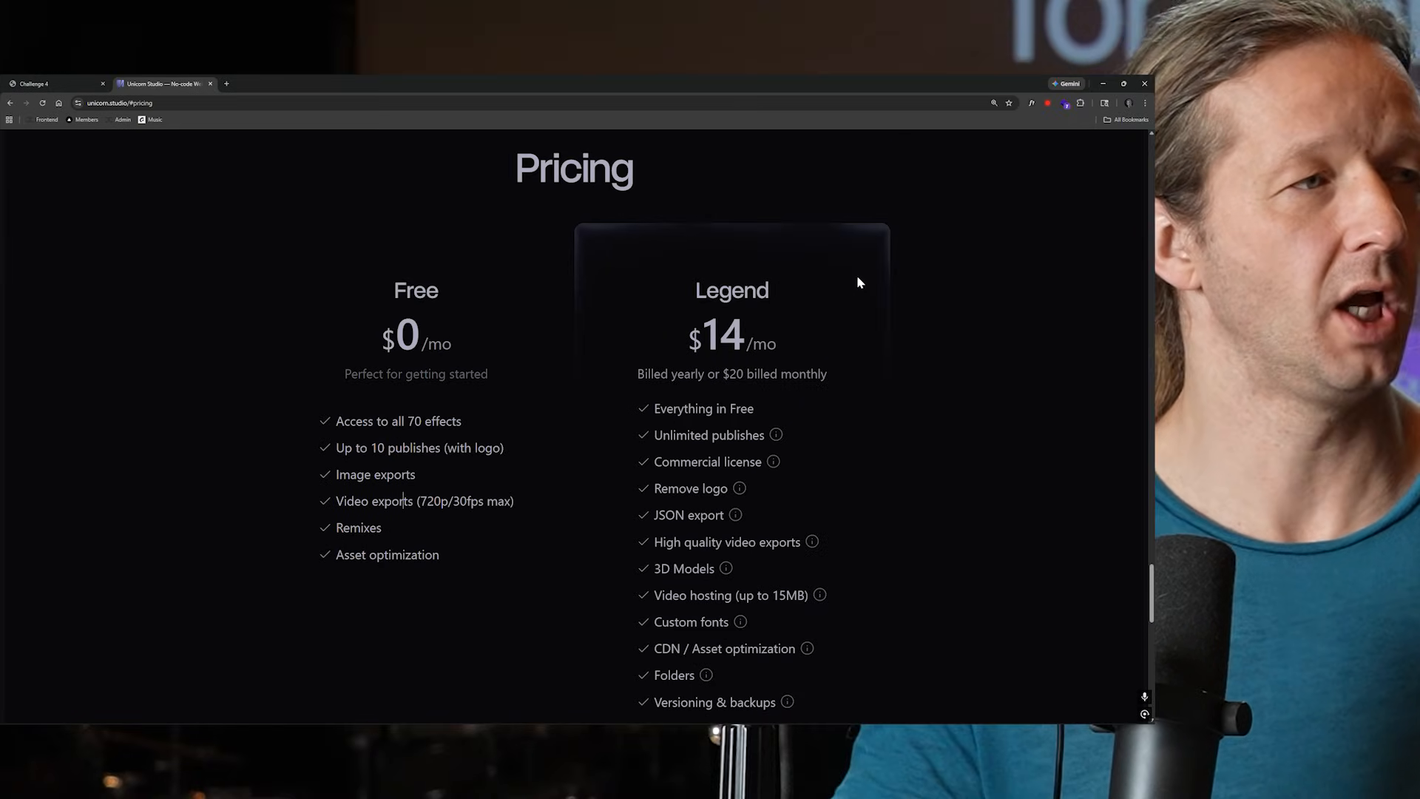
pyautogui.scroll(-2, 281, 273)
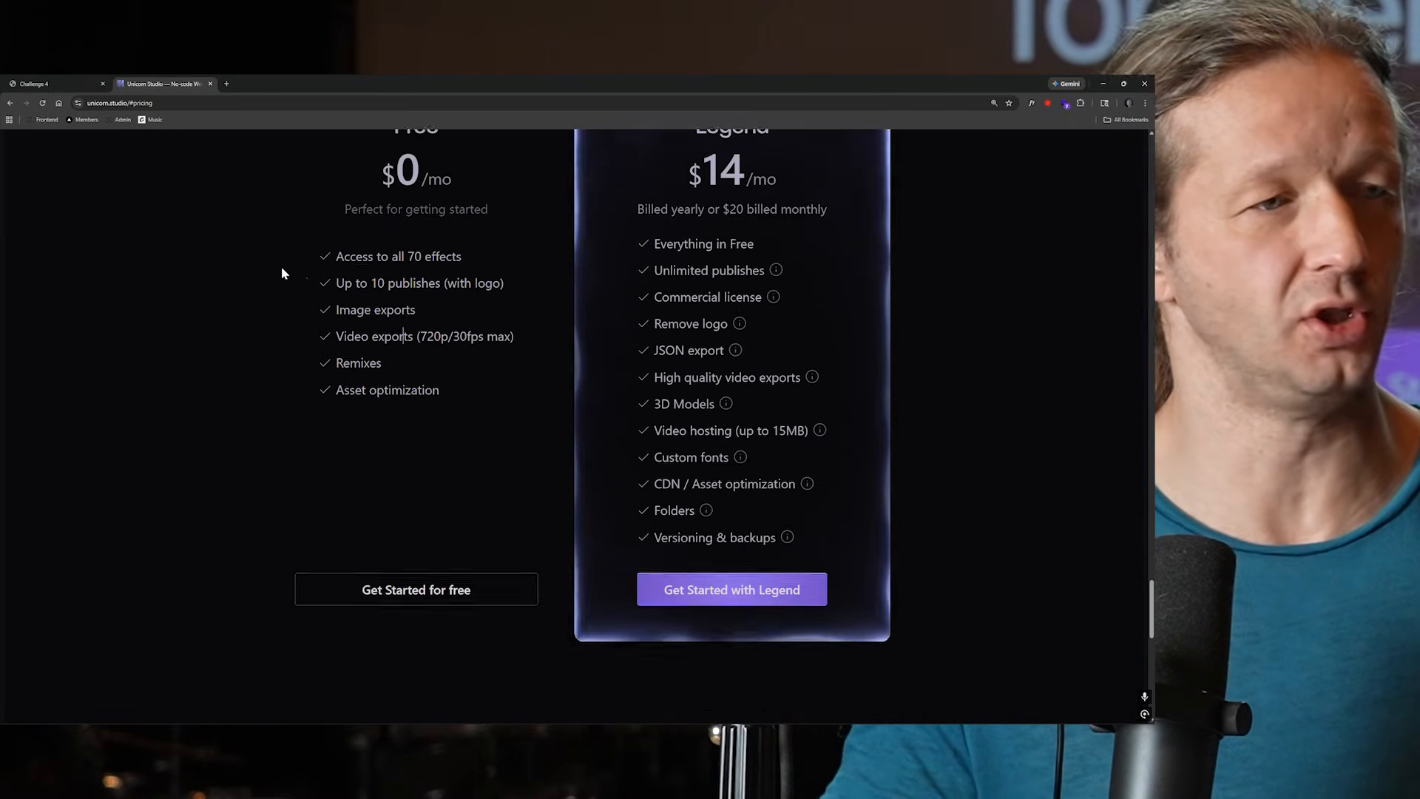
# Step: Return to the start of the Unicorn Studio home page and log in to the project dashboard
pyautogui.scroll(15, 281, 273)
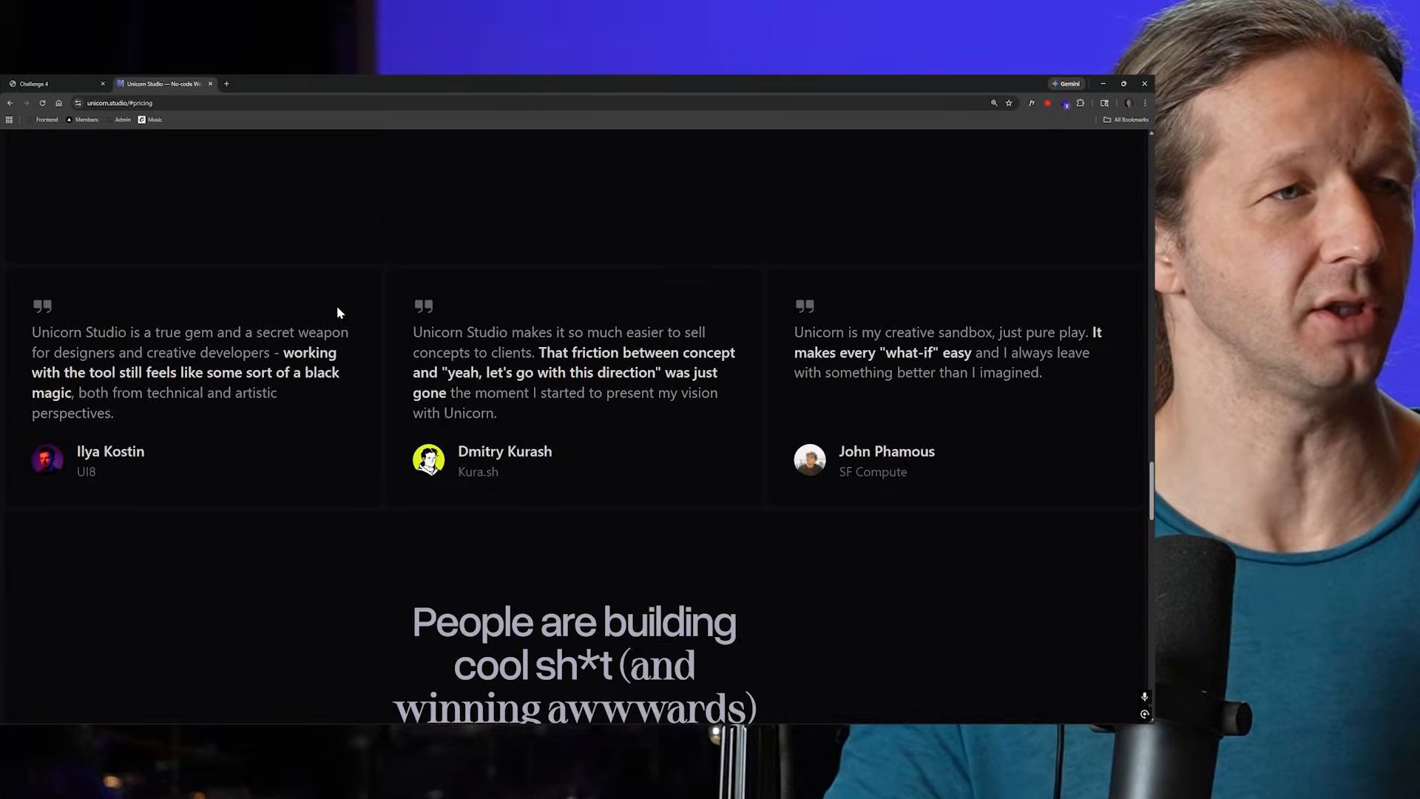
pyautogui.scroll(8, 337, 310)
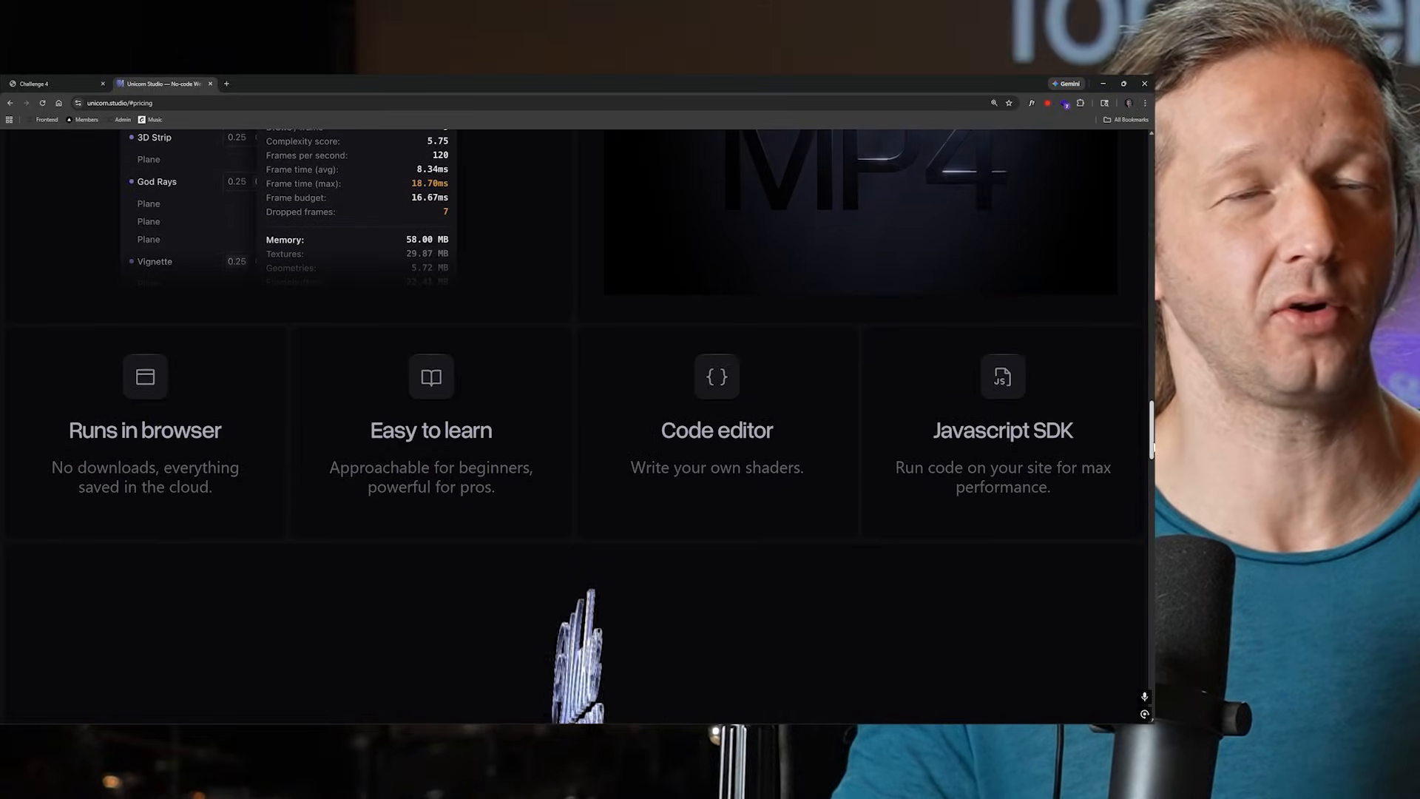
pyautogui.scroll(10, 577, 425)
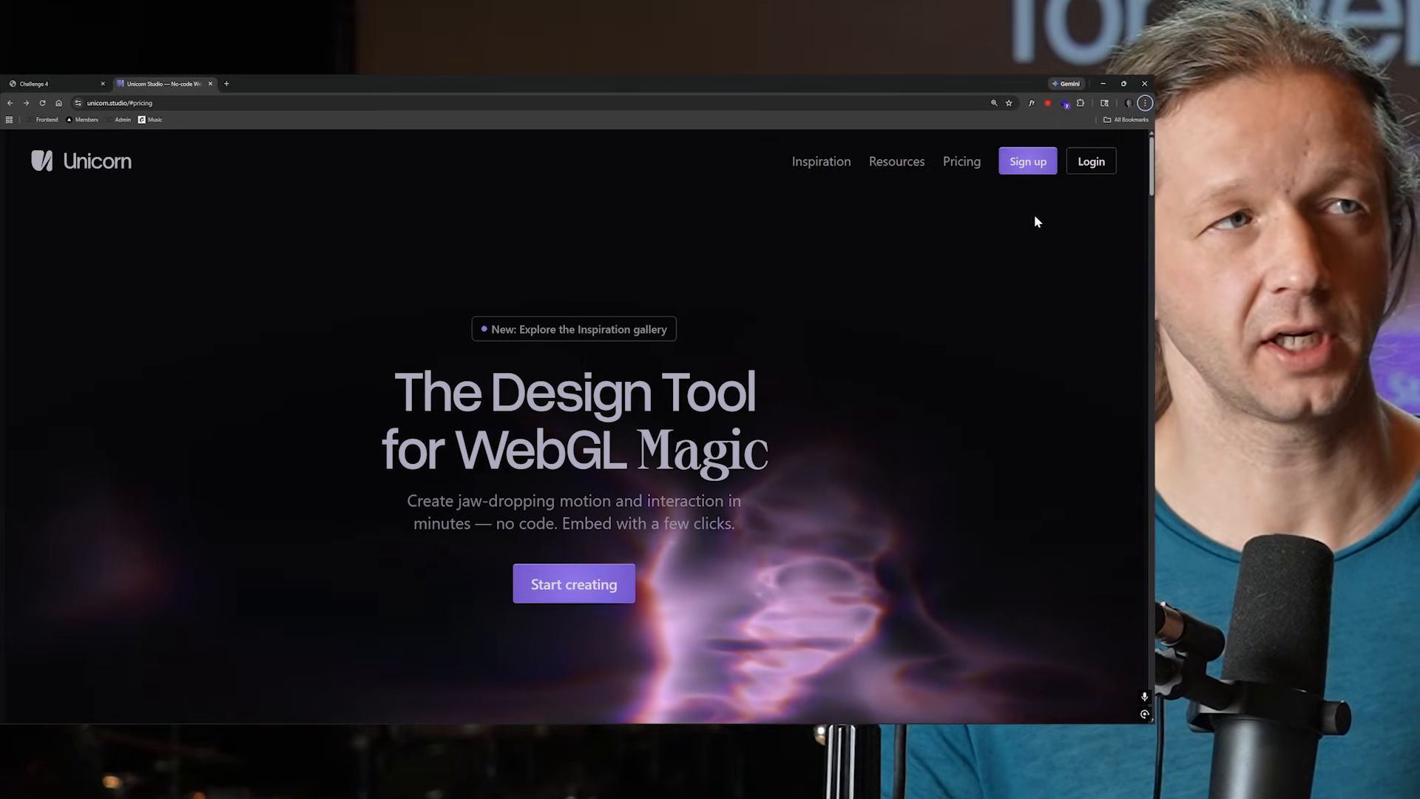
pyautogui.click(1088, 166)
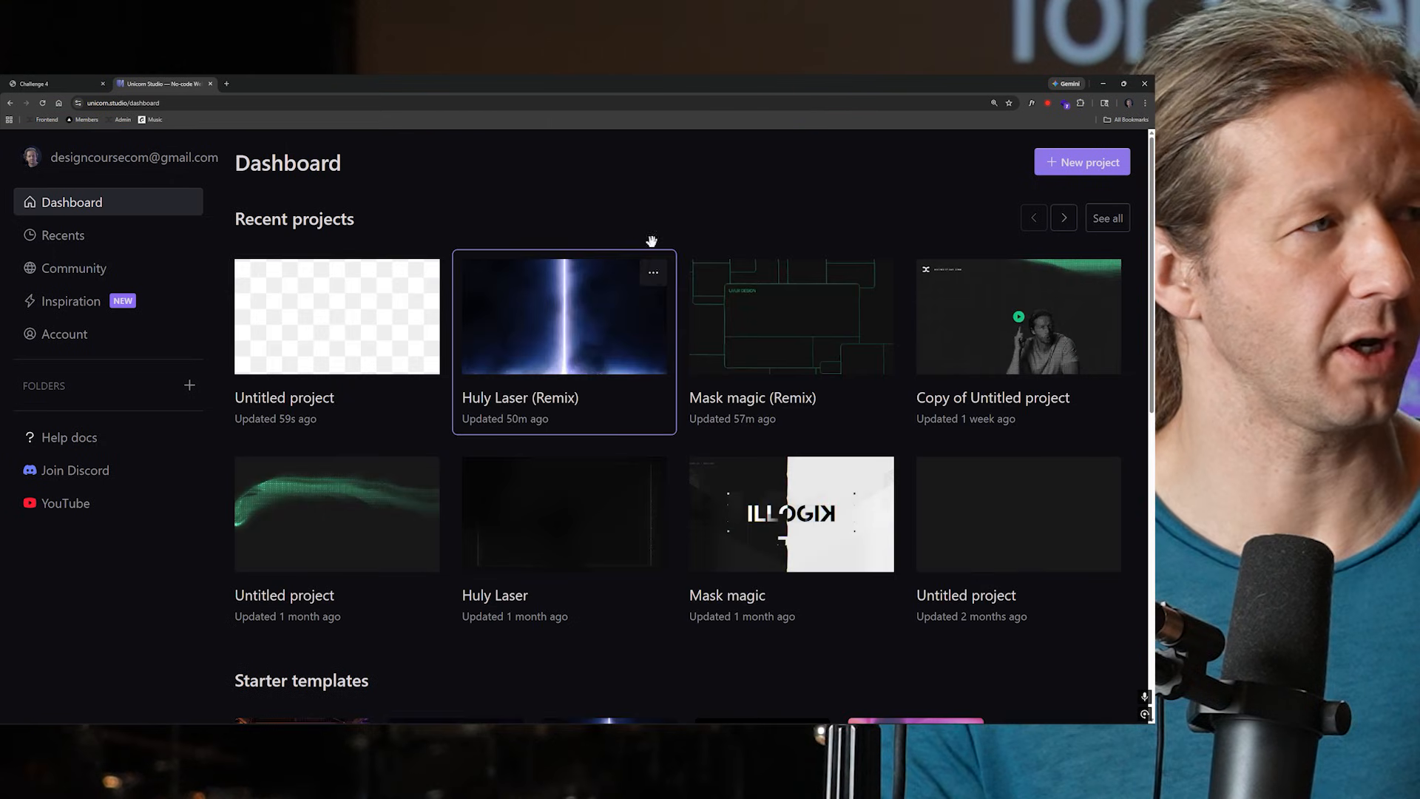
# Step: Look through the dashboard's starter templates and community projects, and create a new blank project
pyautogui.scroll(-4, 595, 268)
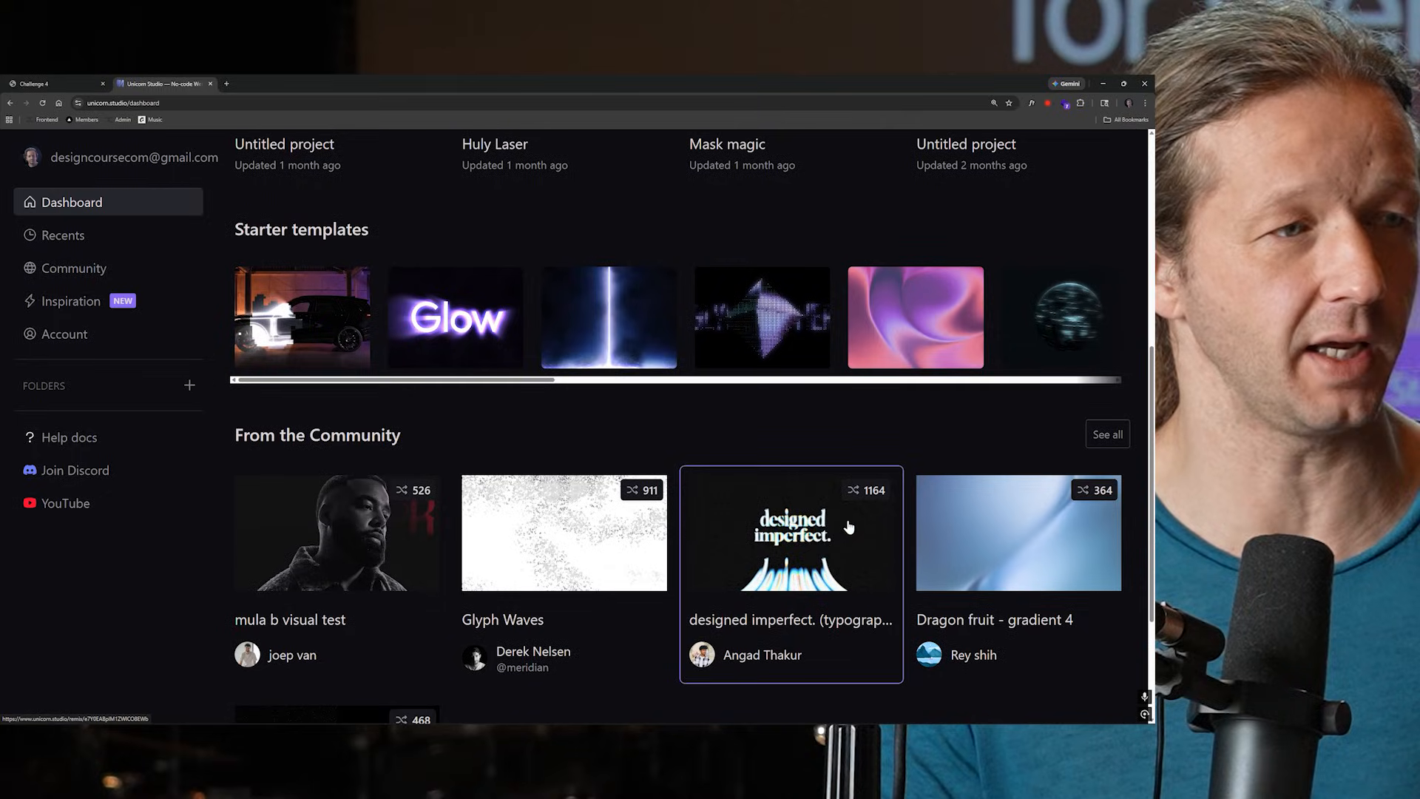
pyautogui.scroll(-3, 849, 527)
pyautogui.scroll(8, 823, 527)
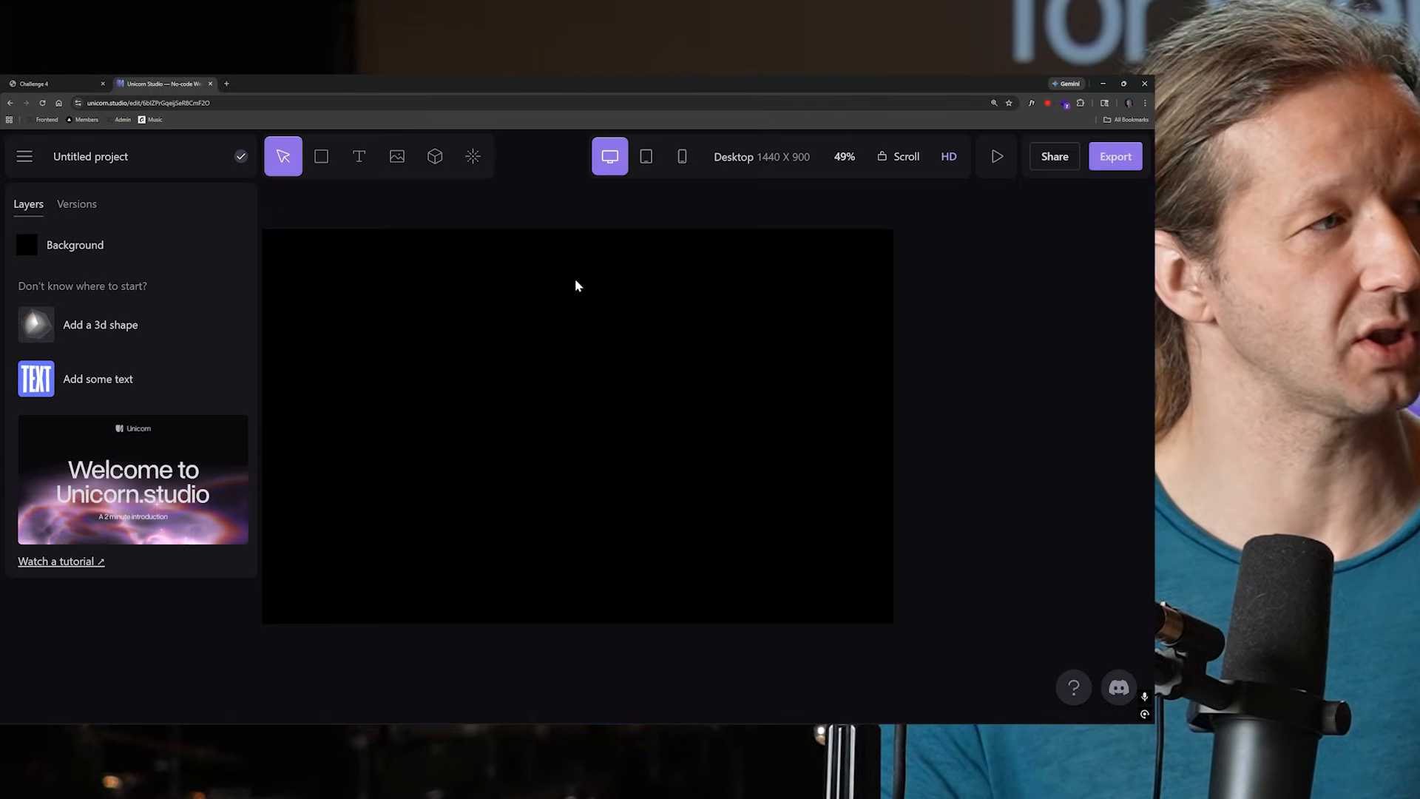
# Step: Examine the available artboard size presets, leaving the desktop canvas size as it is
pyautogui.click(778, 160)
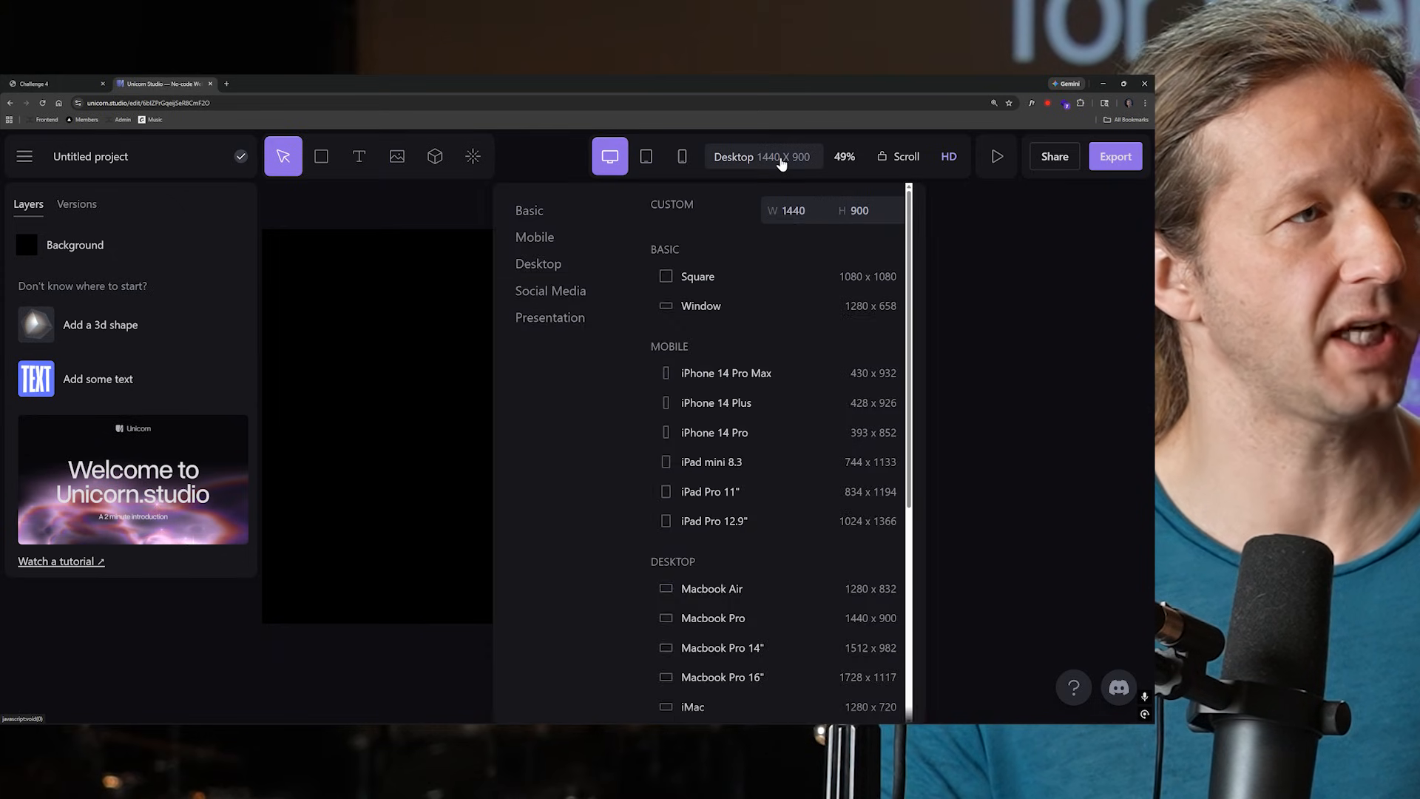
pyautogui.click(948, 381)
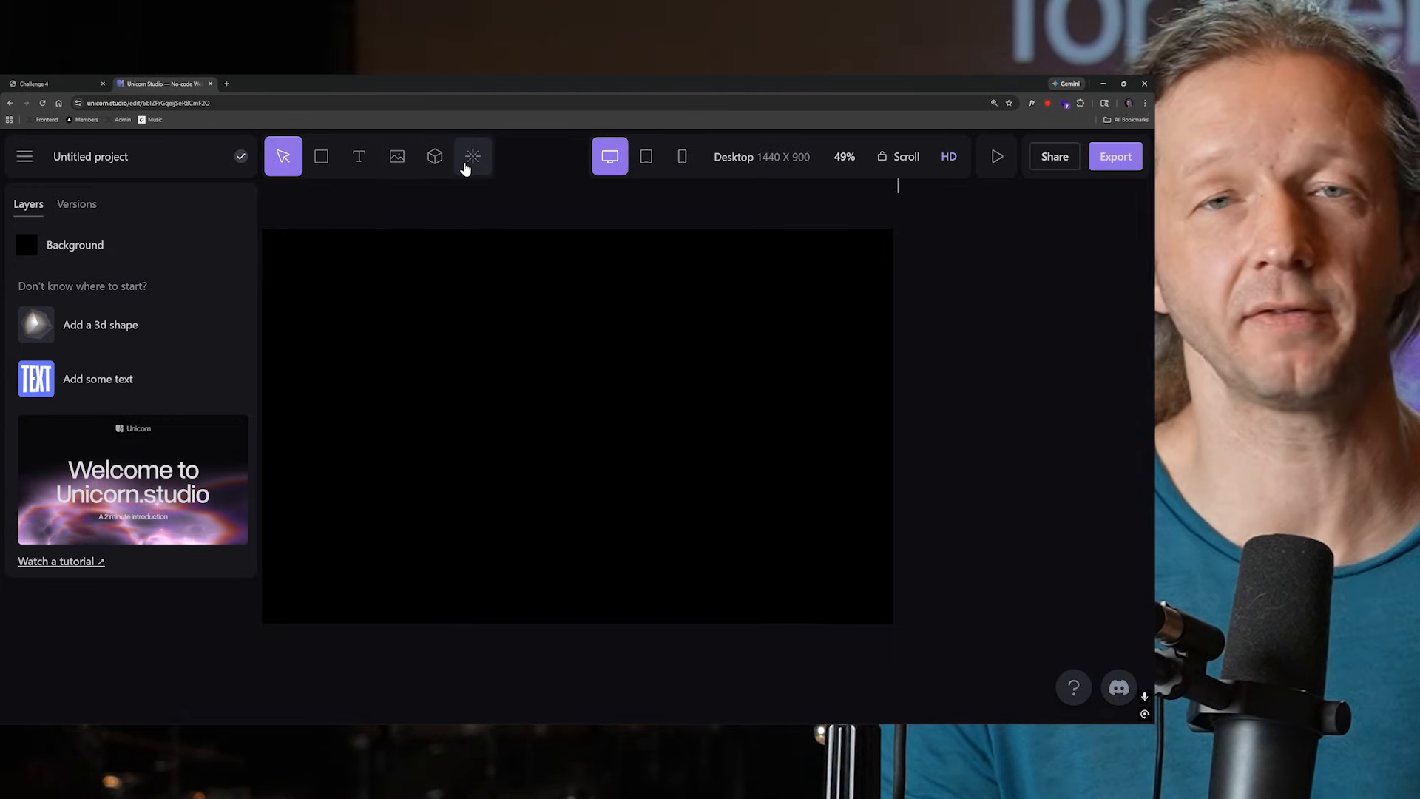
# Step: Add the cut-out photo of the seated man from the media library and place it in the lower middle of the artboard
pyautogui.click(399, 159)
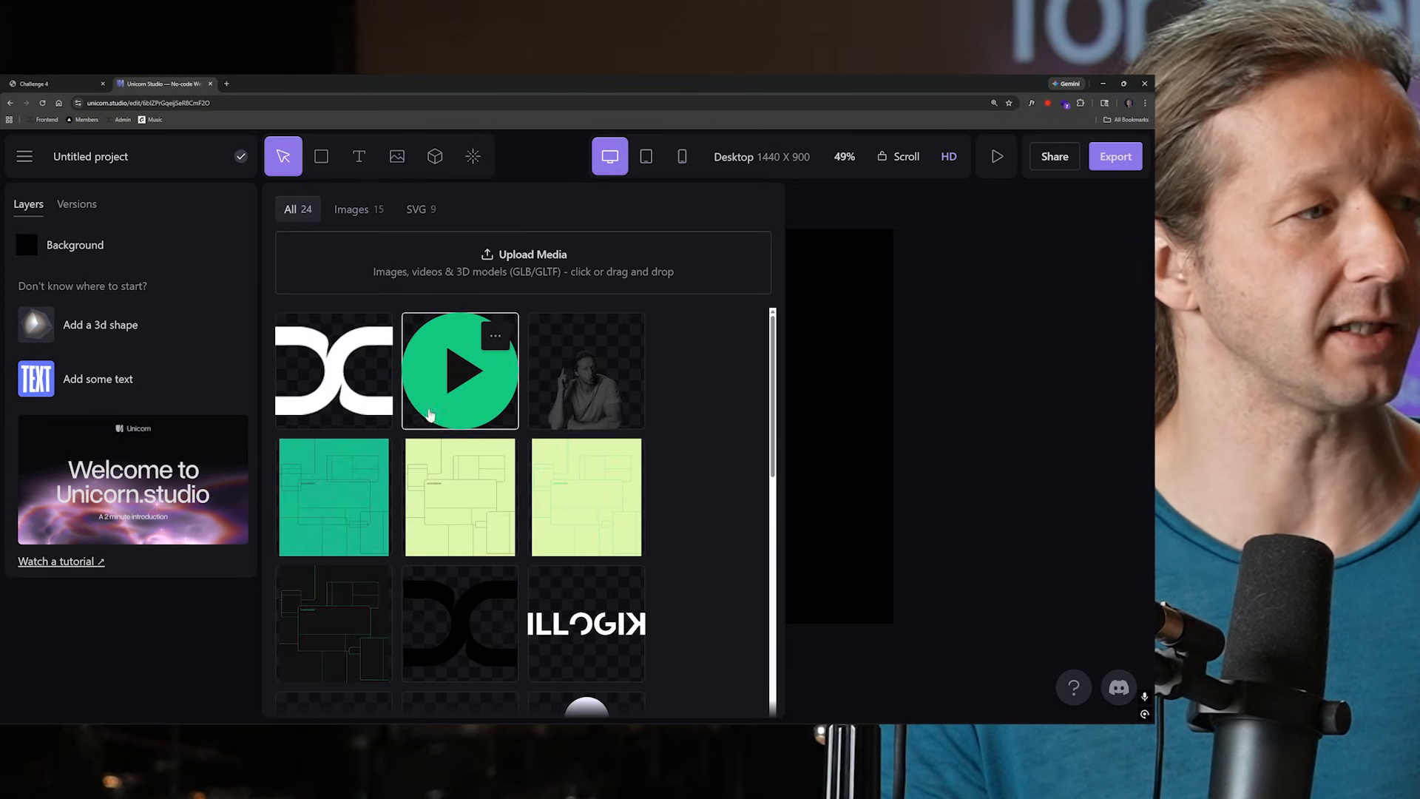
pyautogui.scroll(-4, 408, 405)
pyautogui.scroll(4, 531, 528)
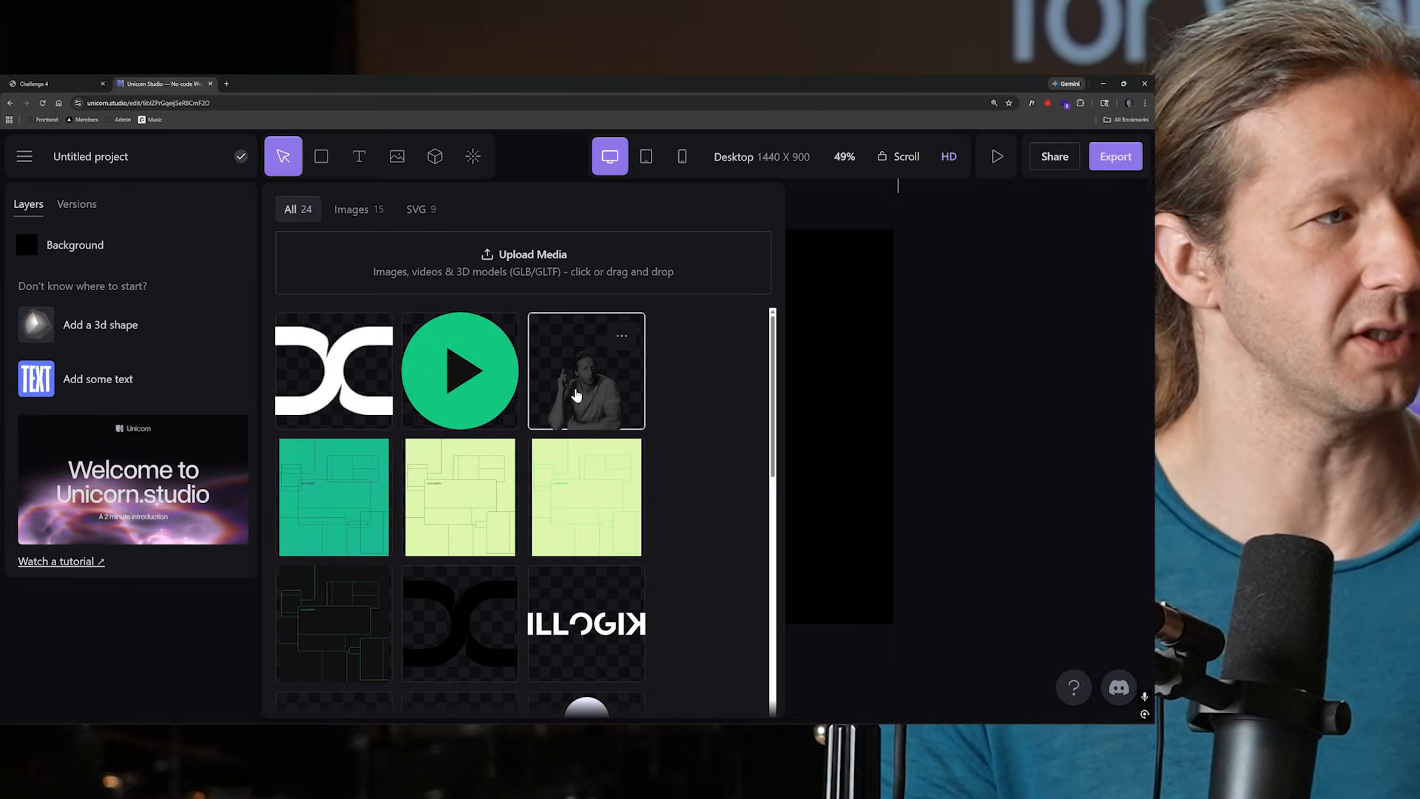
pyautogui.click(576, 395)
pyautogui.click(594, 470)
pyautogui.moveTo(594, 470); pyautogui.dragTo(592, 503)
pyautogui.click(745, 502)
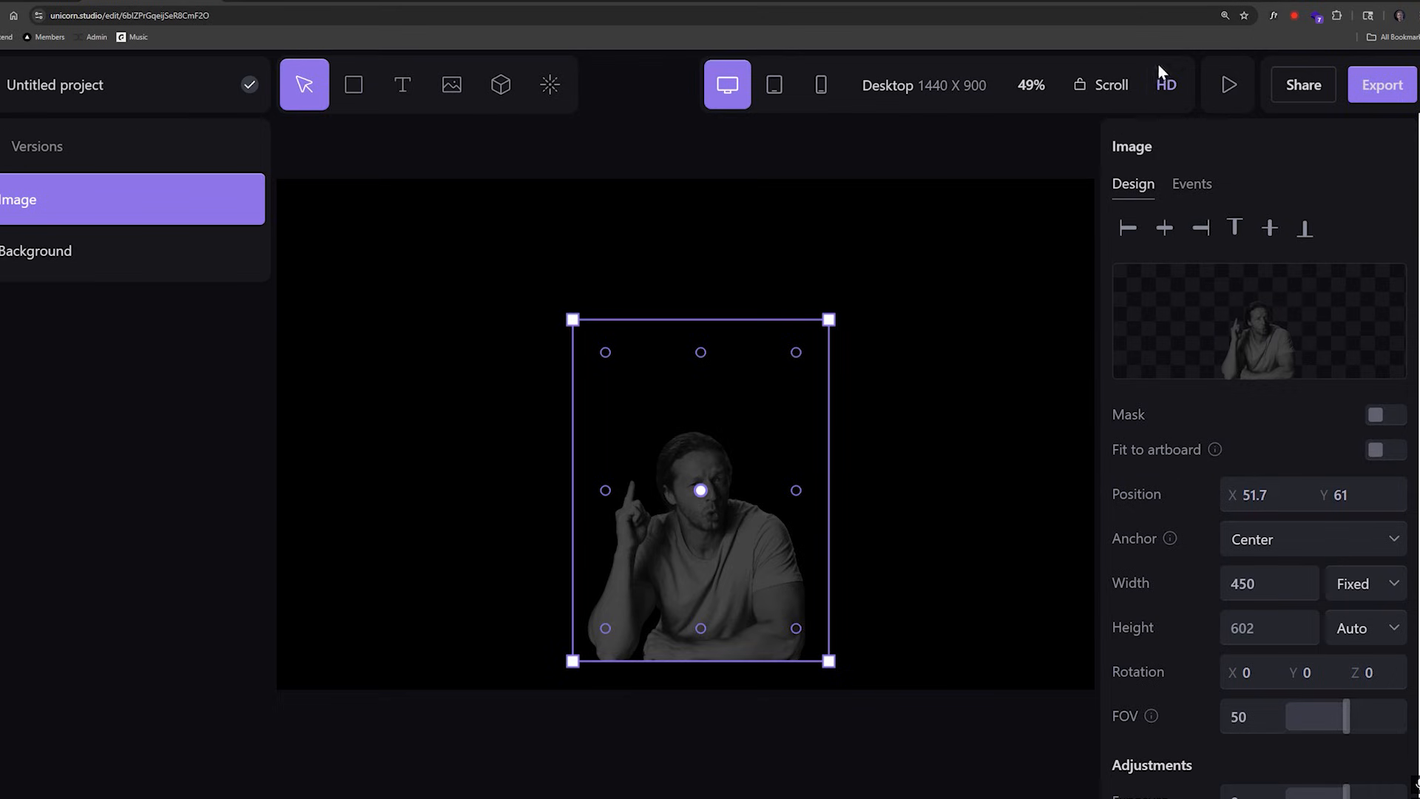
# Step: Adjust the browser zoom for a roomier workspace and review the image's design, adjustment and interactivity settings
pyautogui.click(1230, 41)
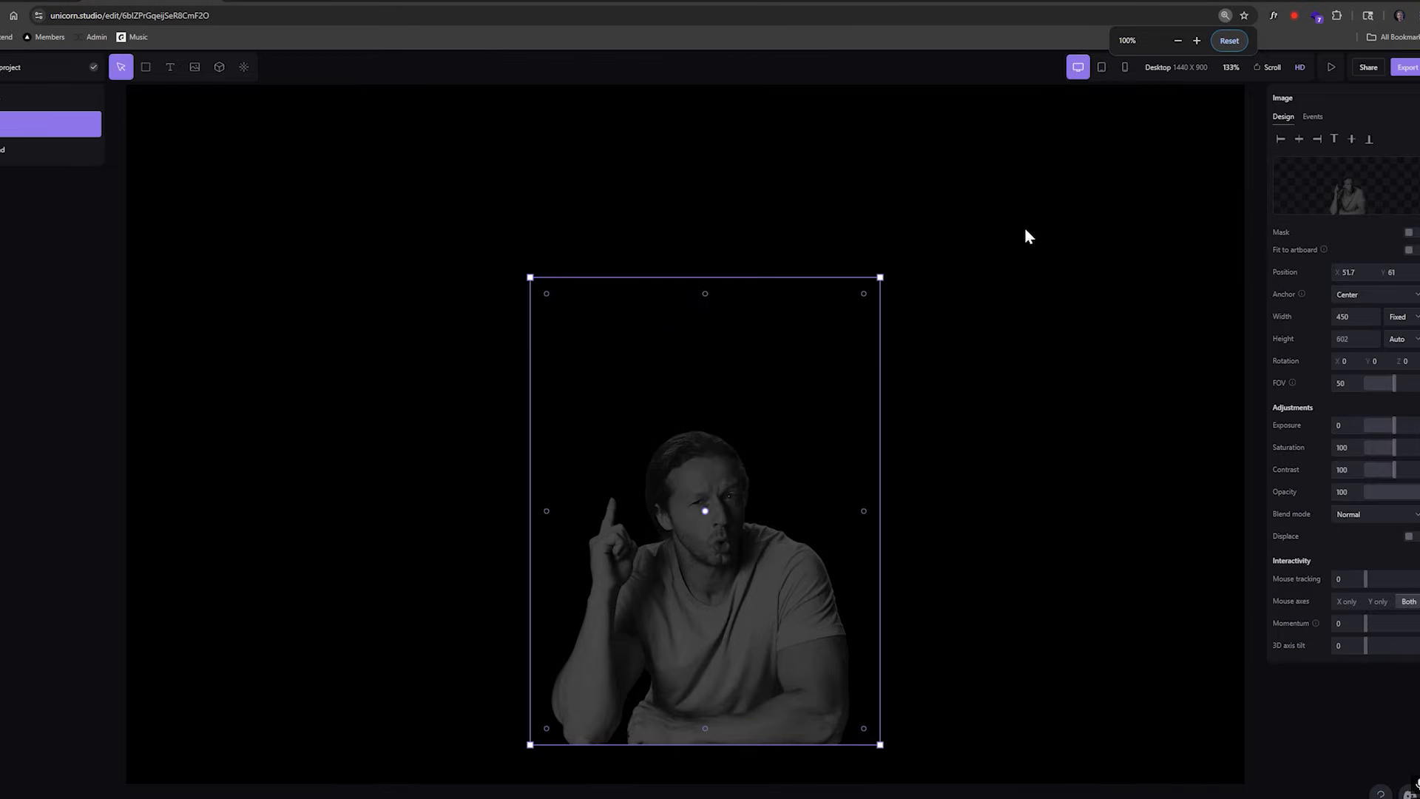
pyautogui.hotkey('ctrl', '+')
pyautogui.hotkey('ctrl', '+')
pyautogui.hotkey('ctrl', '+')
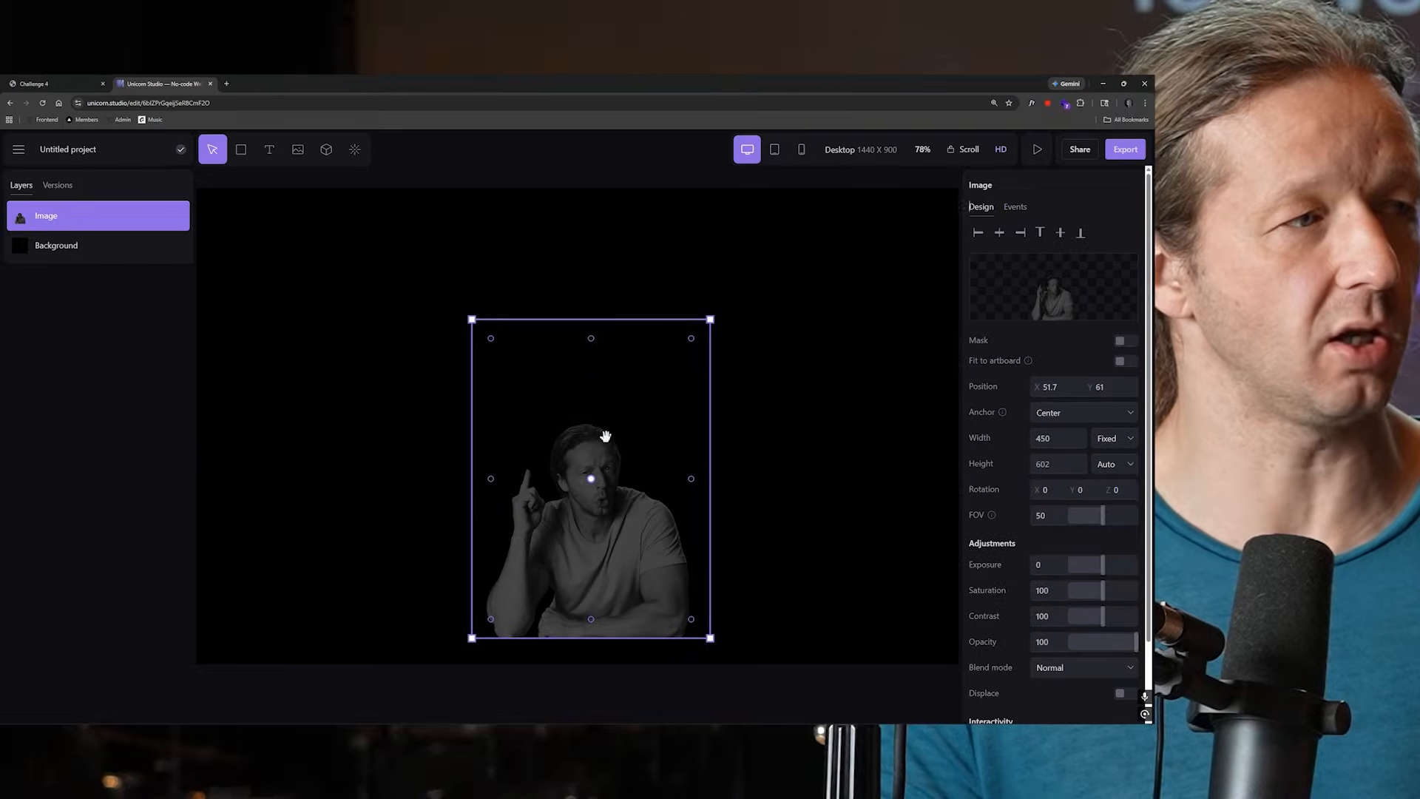
pyautogui.scroll(-3, 1102, 499)
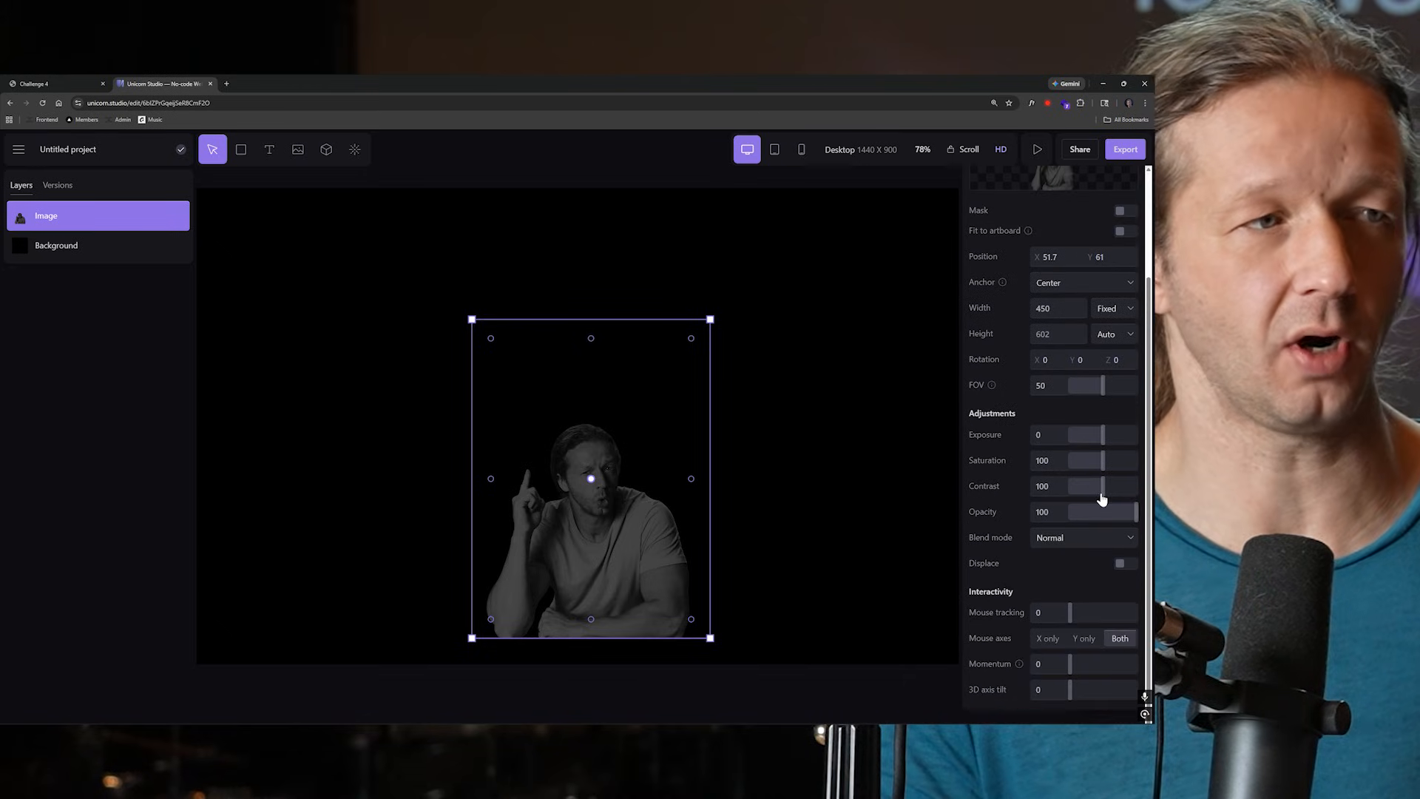
pyautogui.scroll(3, 1102, 499)
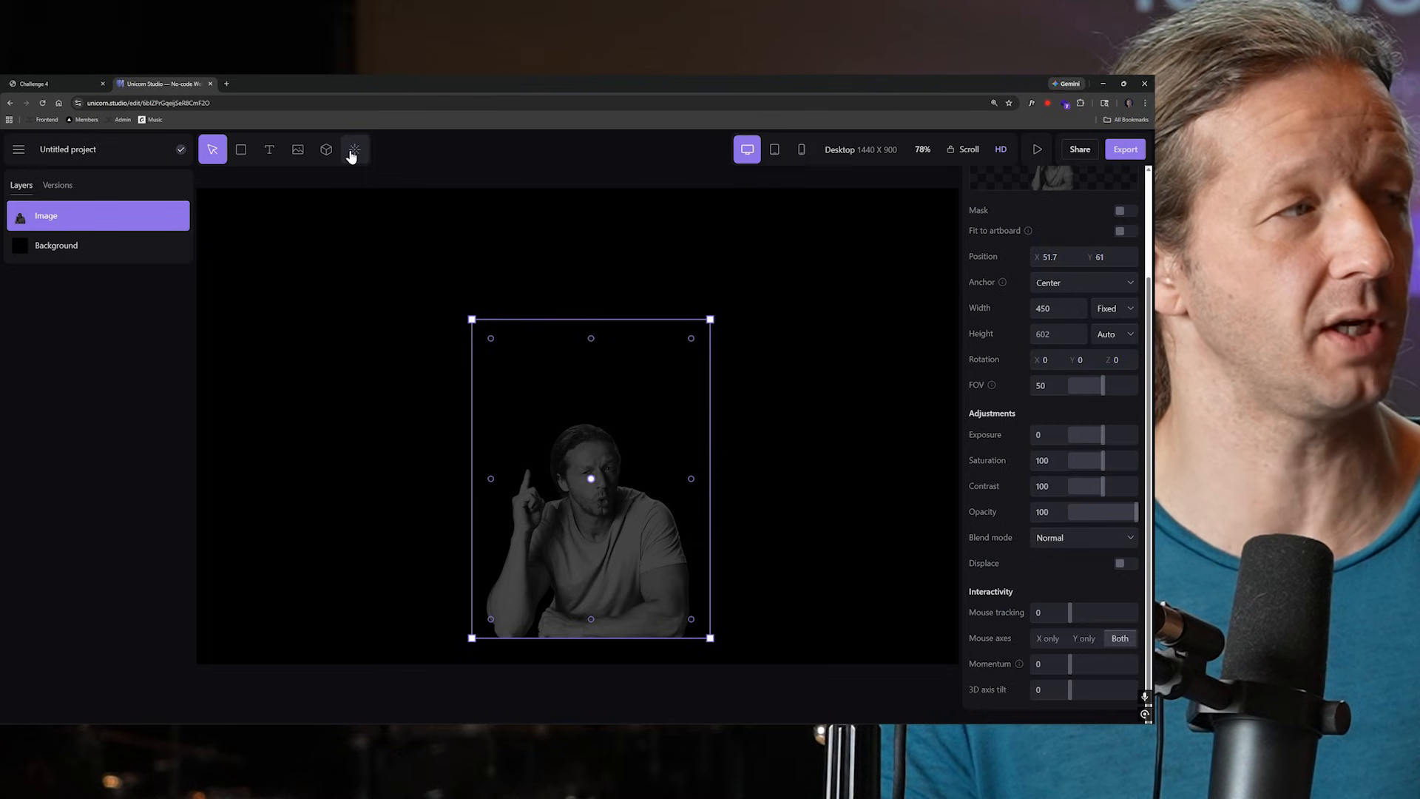
# Step: Add the Nineties VHS filter effect beneath the image layer
pyautogui.click(353, 151)
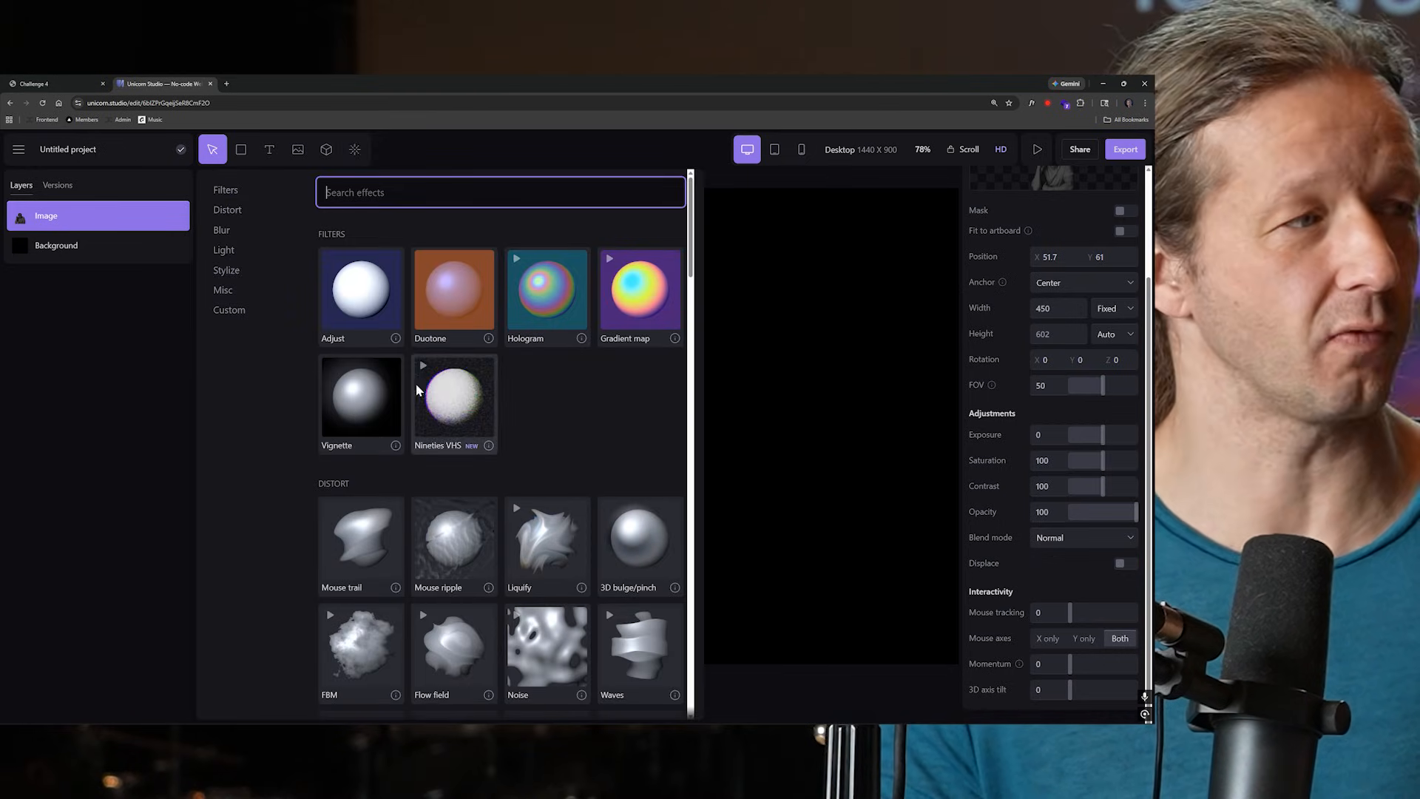
pyautogui.click(454, 405)
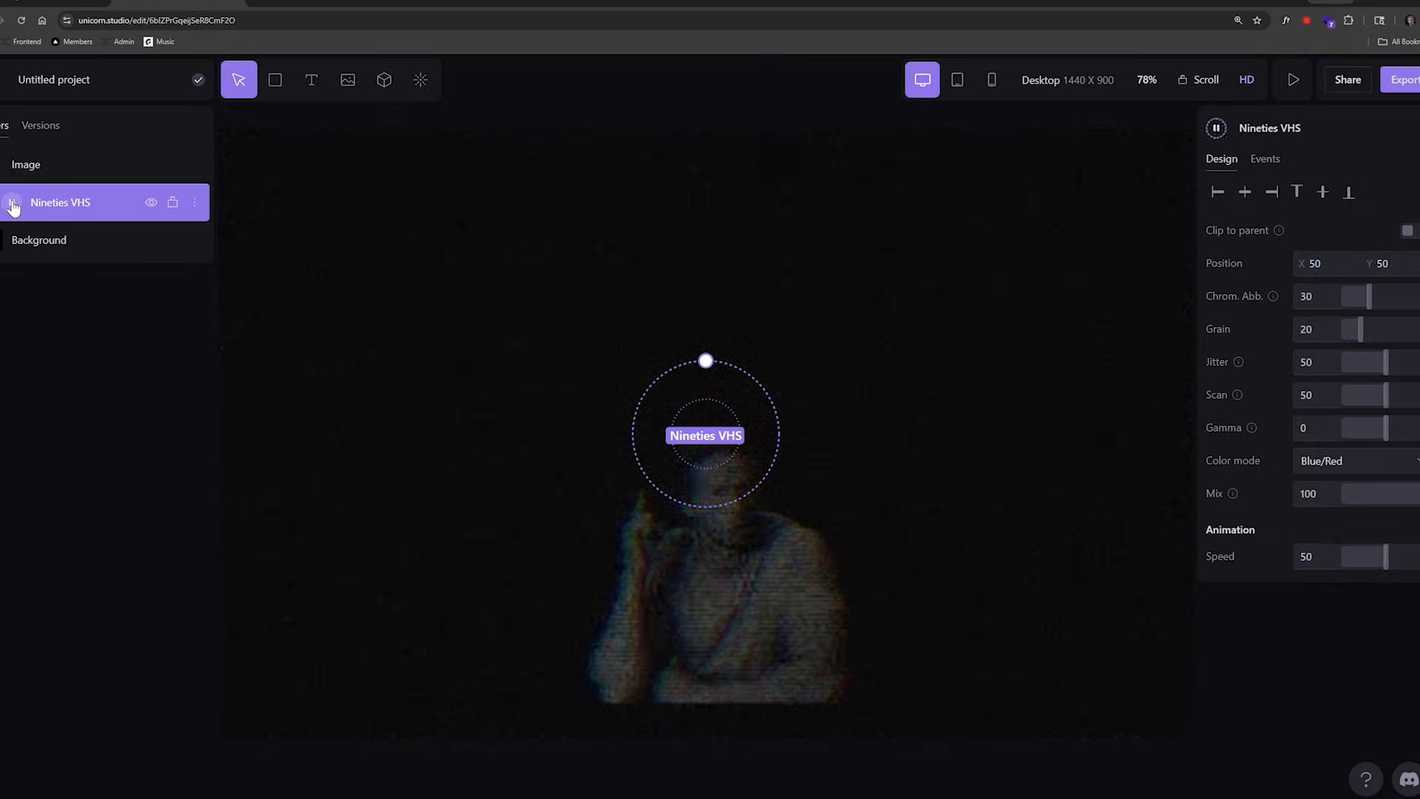
pyautogui.click(941, 549)
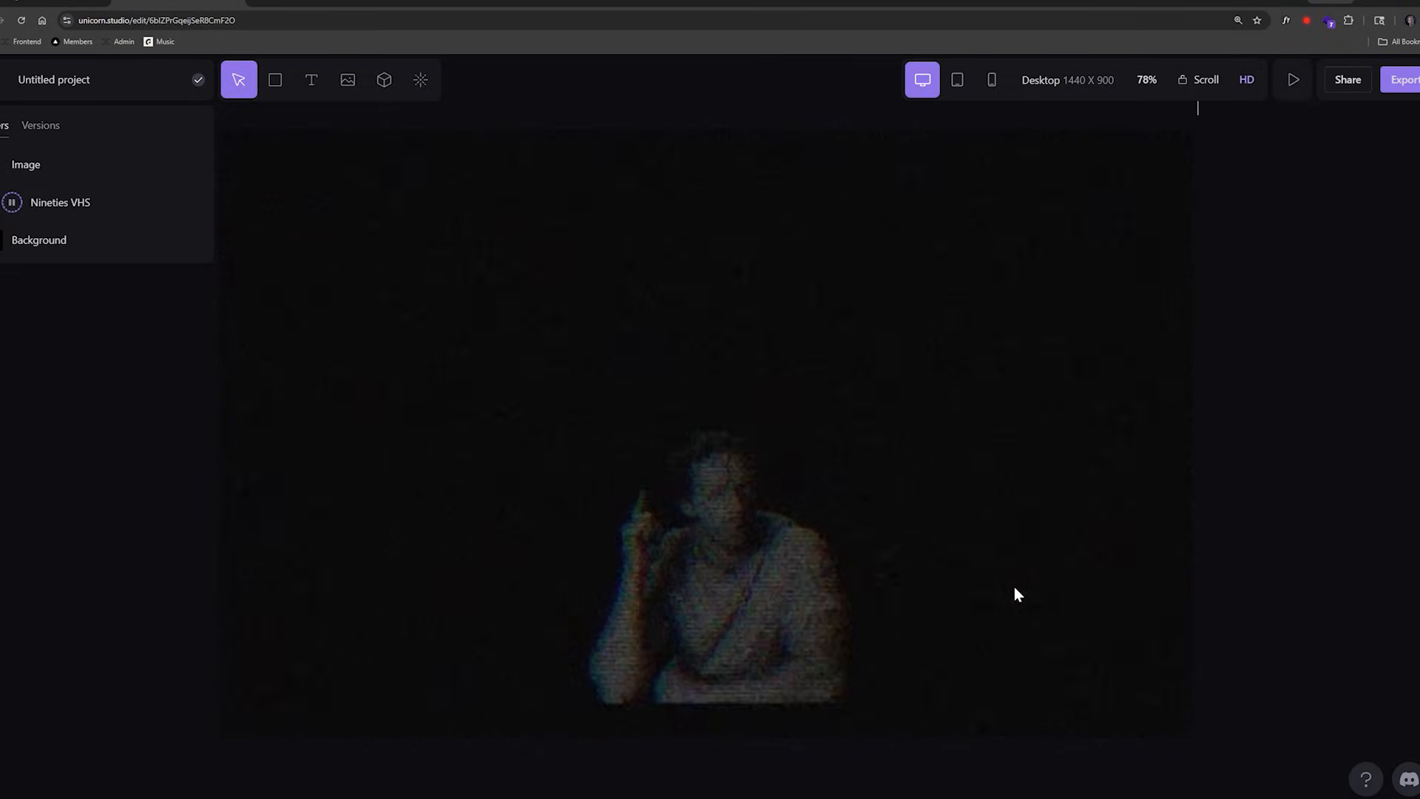
# Step: Set the image's mouse tracking to 18 so that it follows the pointer on both axes
pyautogui.click(764, 587)
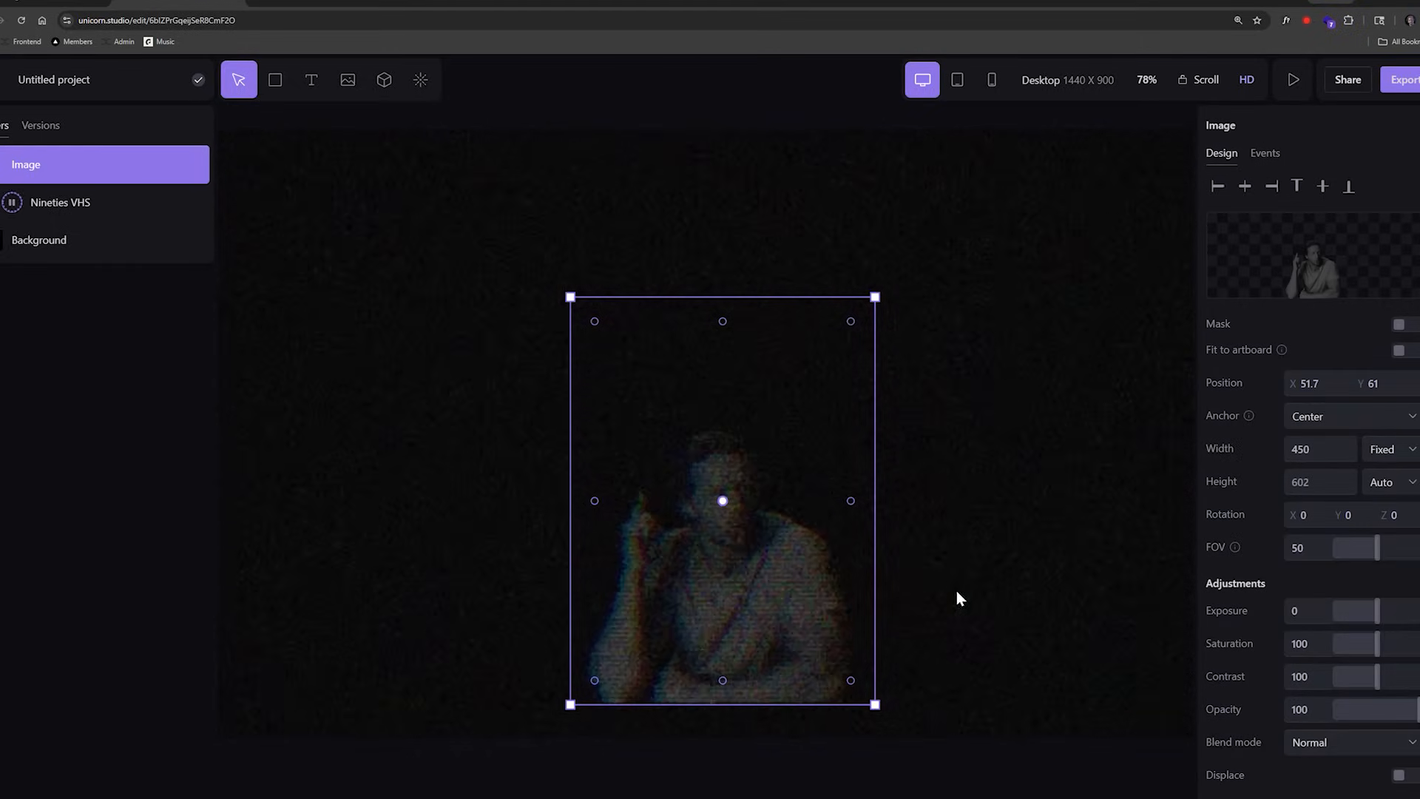
pyautogui.scroll(-3, 1338, 577)
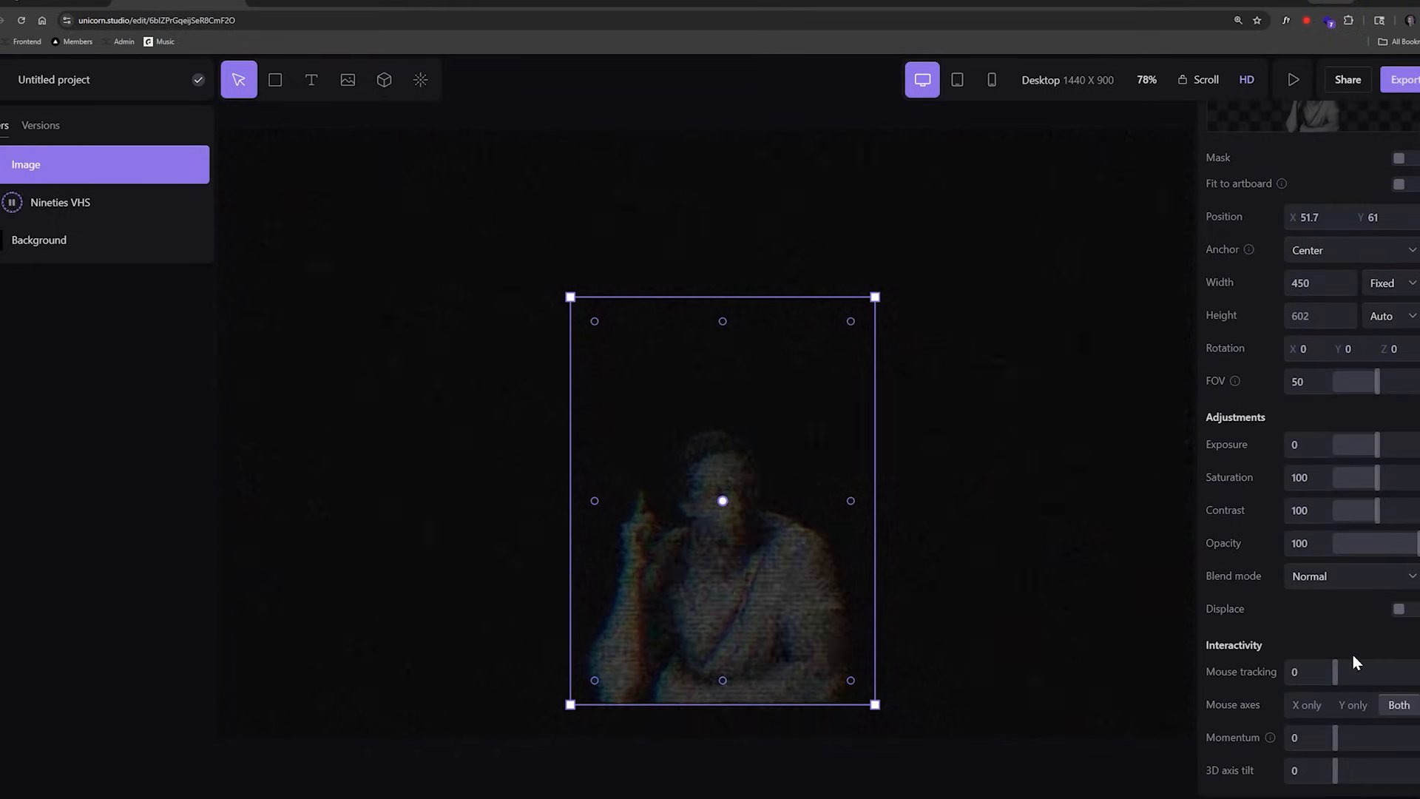
pyautogui.moveTo(1332, 676); pyautogui.dragTo(1341, 675)
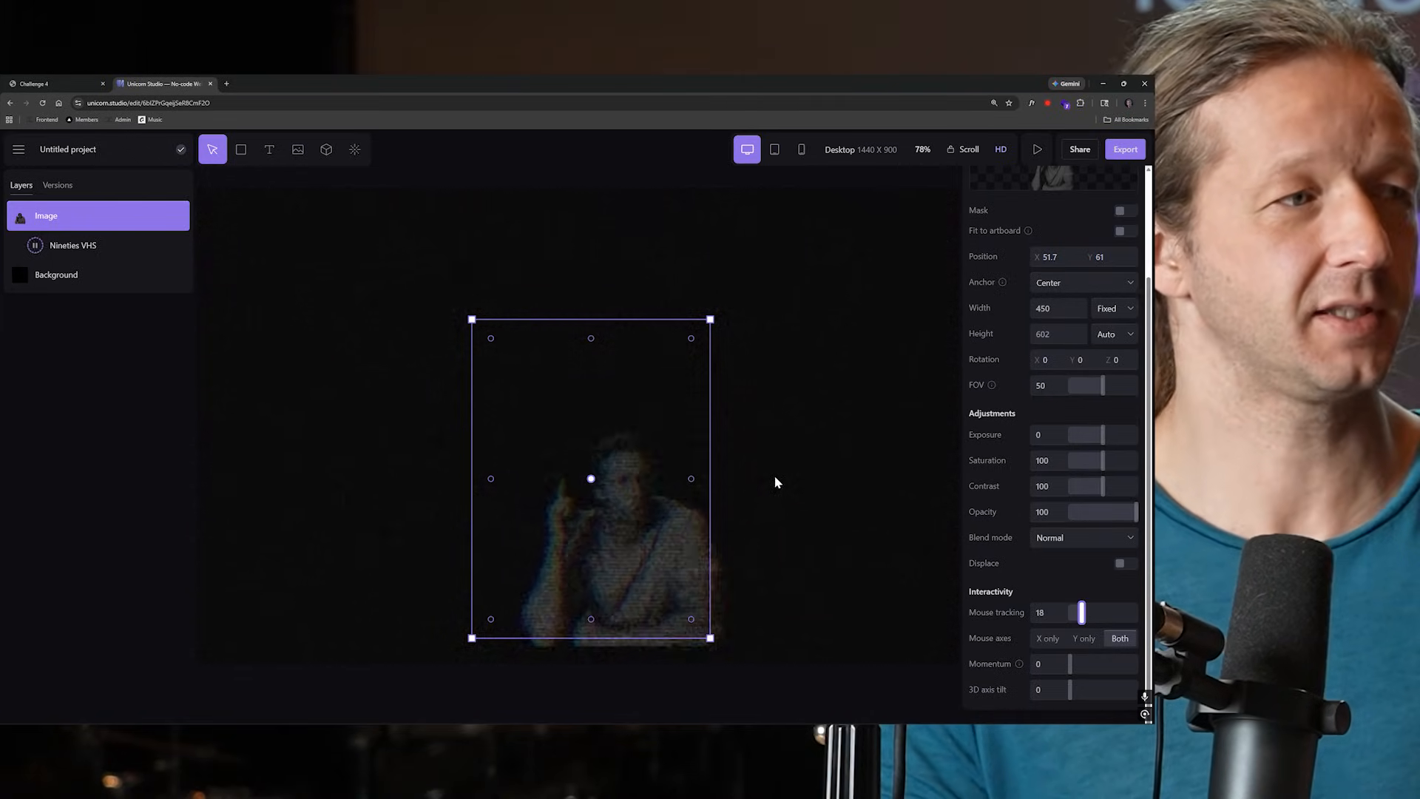
pyautogui.click(775, 477)
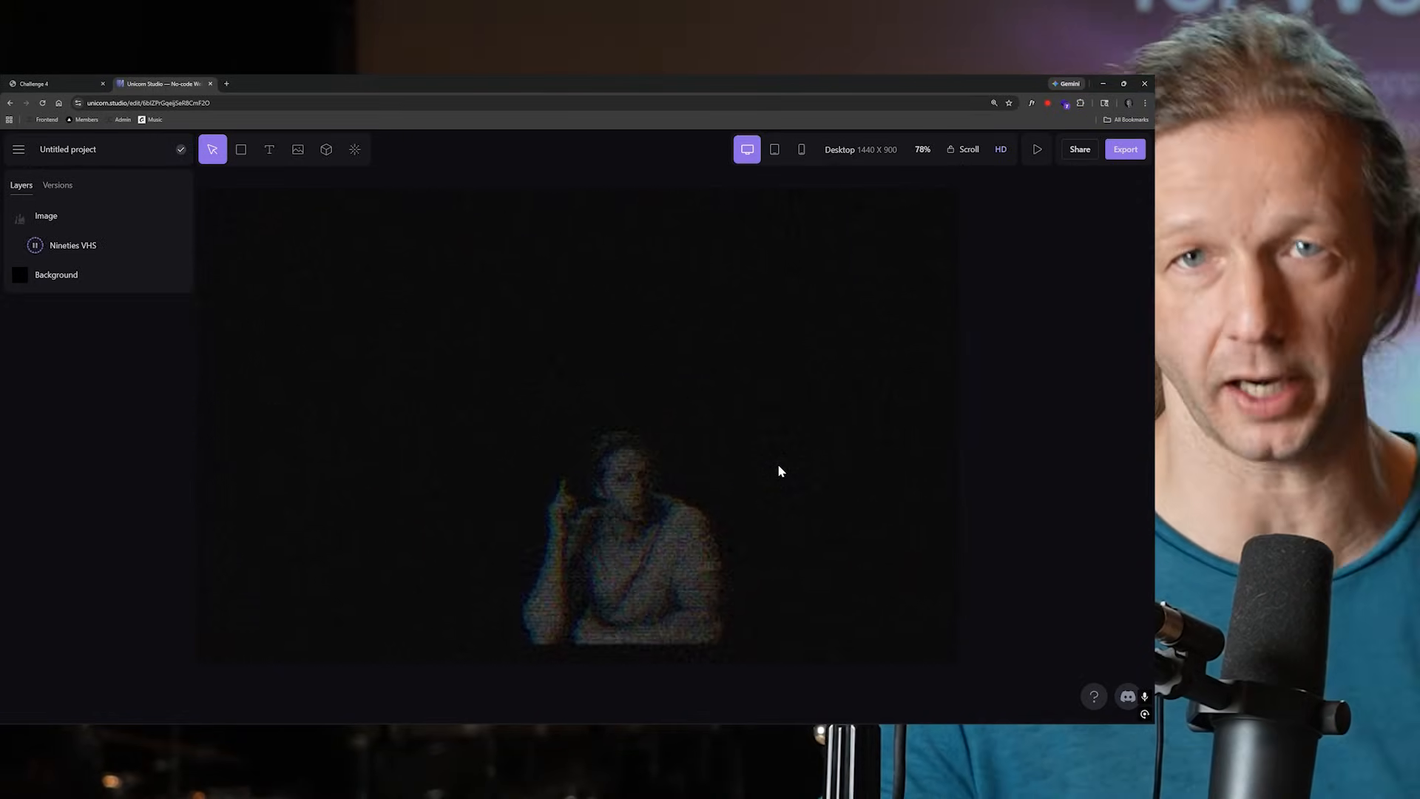
# Step: Set the Nineties VHS effect's chromatic aberration to 39, grain to 27, jitter to 67 and scan to 57
pyautogui.click(623, 513)
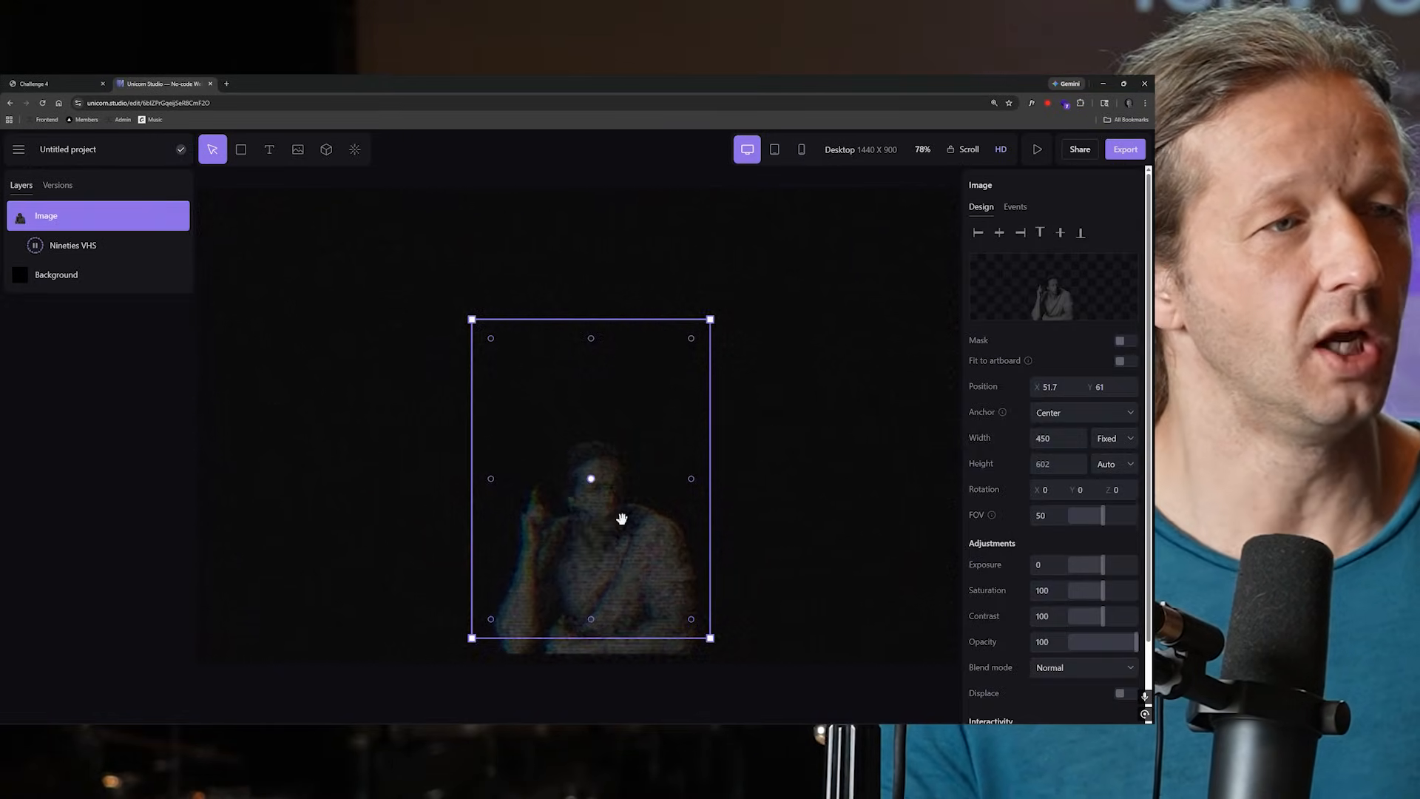
pyautogui.moveTo(627, 510); pyautogui.dragTo(516, 448)
pyautogui.click(77, 250)
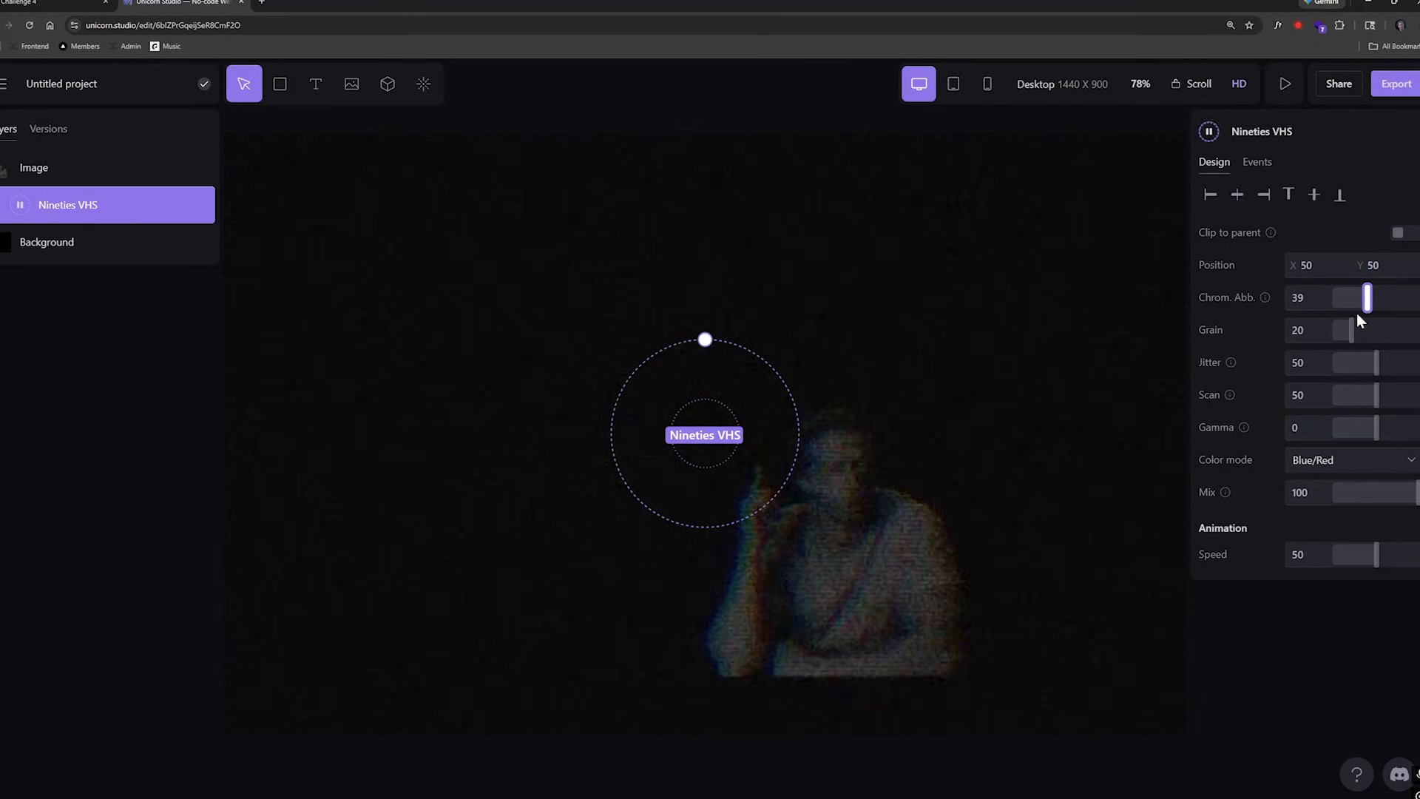
pyautogui.moveTo(1345, 333)
pyautogui.mouseDown()
pyautogui.moveTo(1381, 334)
pyautogui.moveTo(1329, 335)
pyautogui.mouseUp()
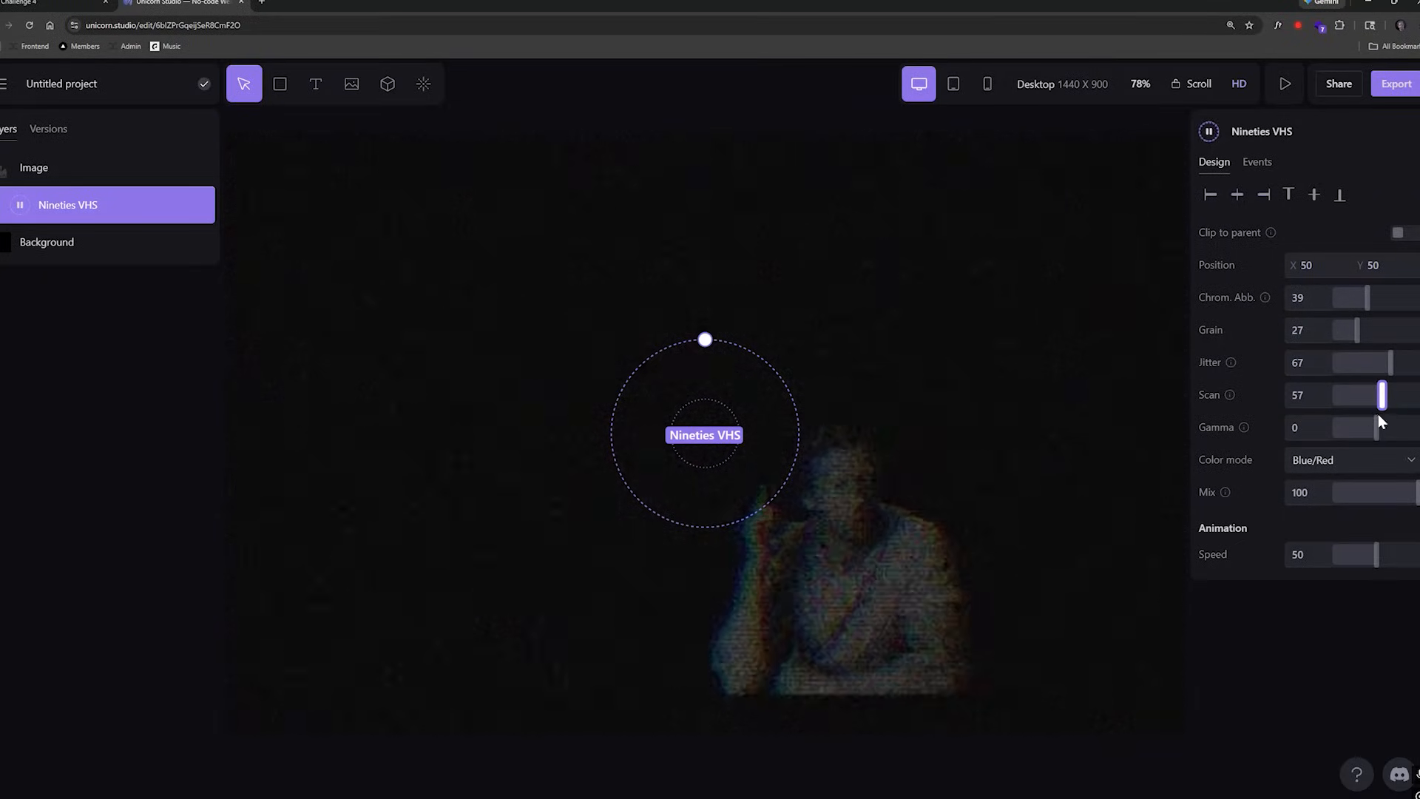
pyautogui.click(891, 456)
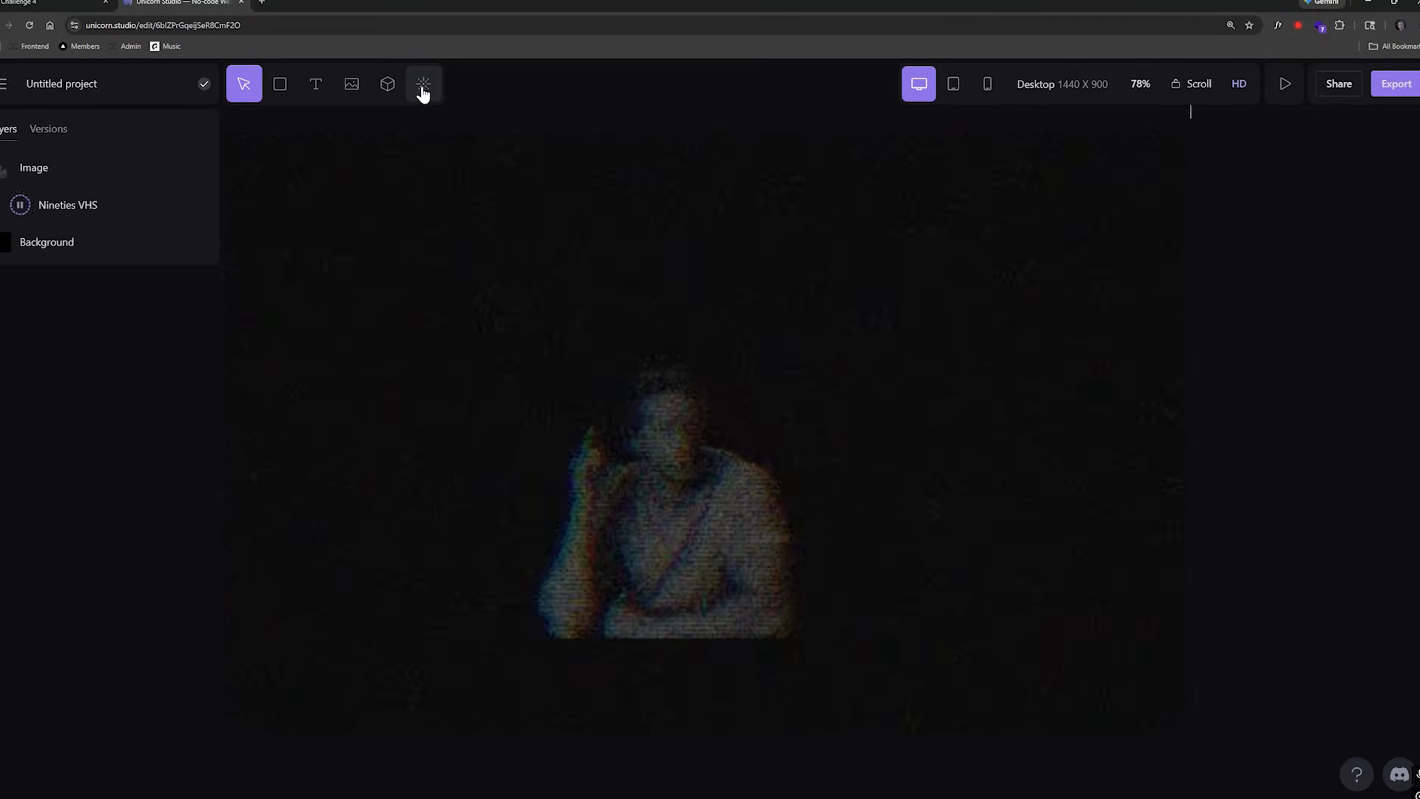
# Step: Add the Beam light effect to the scene and change its type to Ring
pyautogui.click(423, 85)
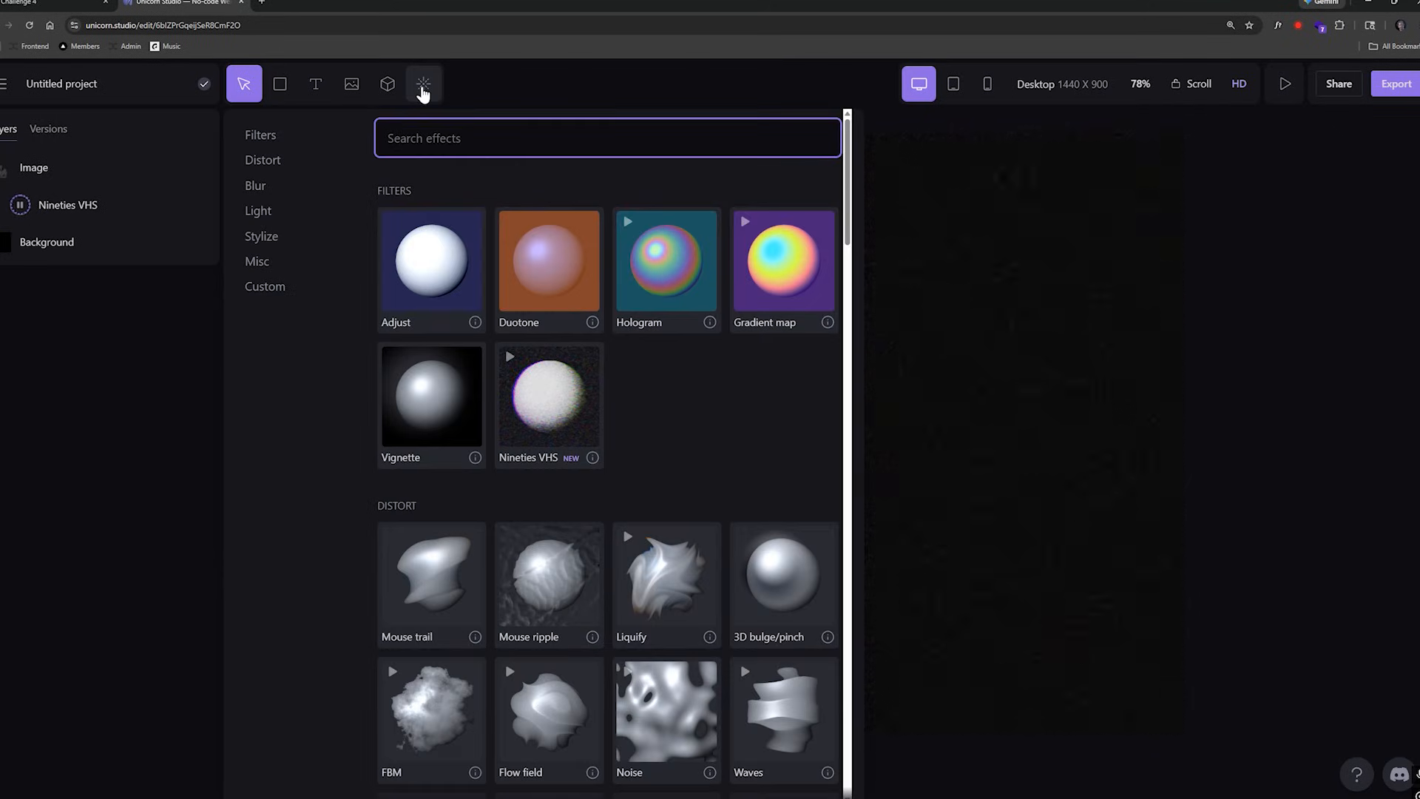
pyautogui.moveTo(844, 238); pyautogui.dragTo(848, 500)
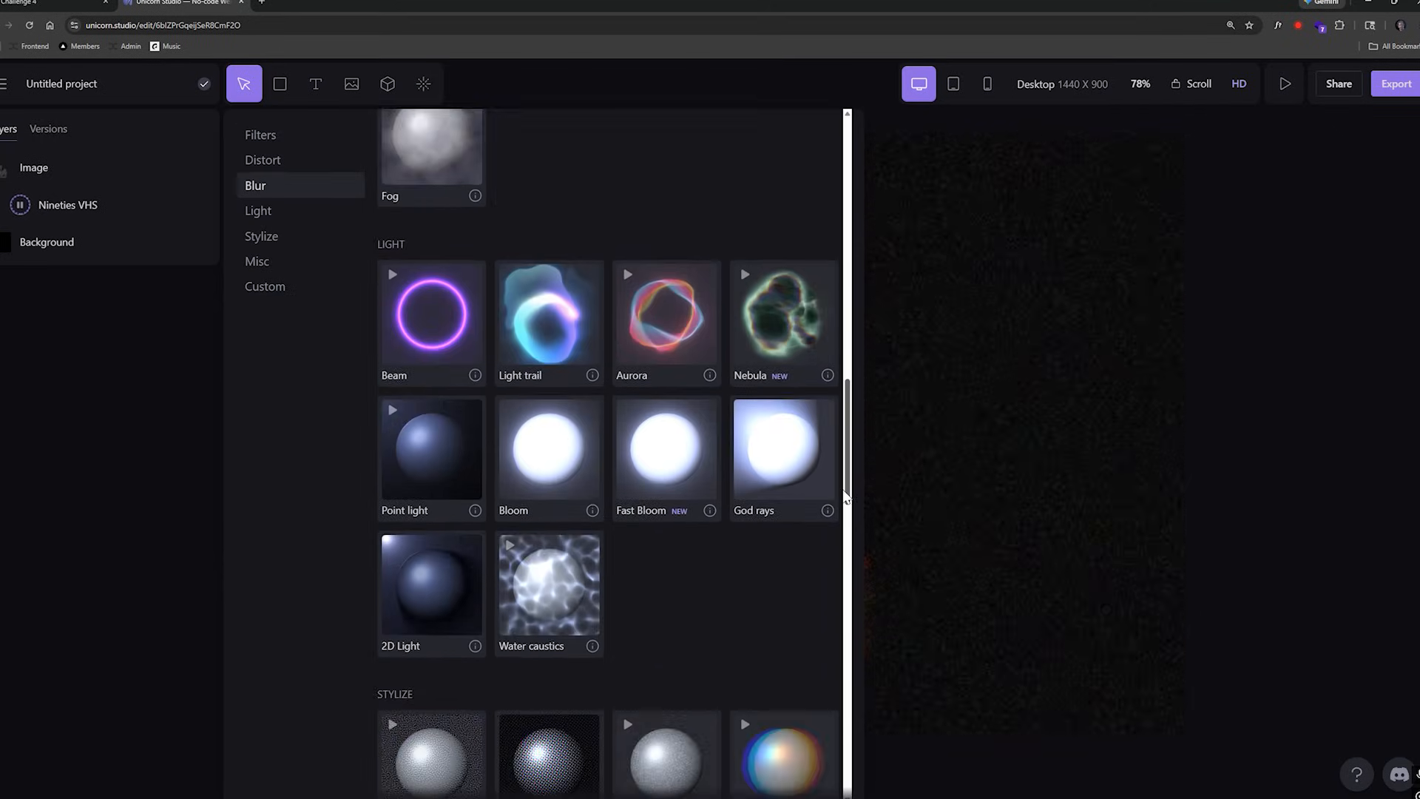
pyautogui.click(446, 313)
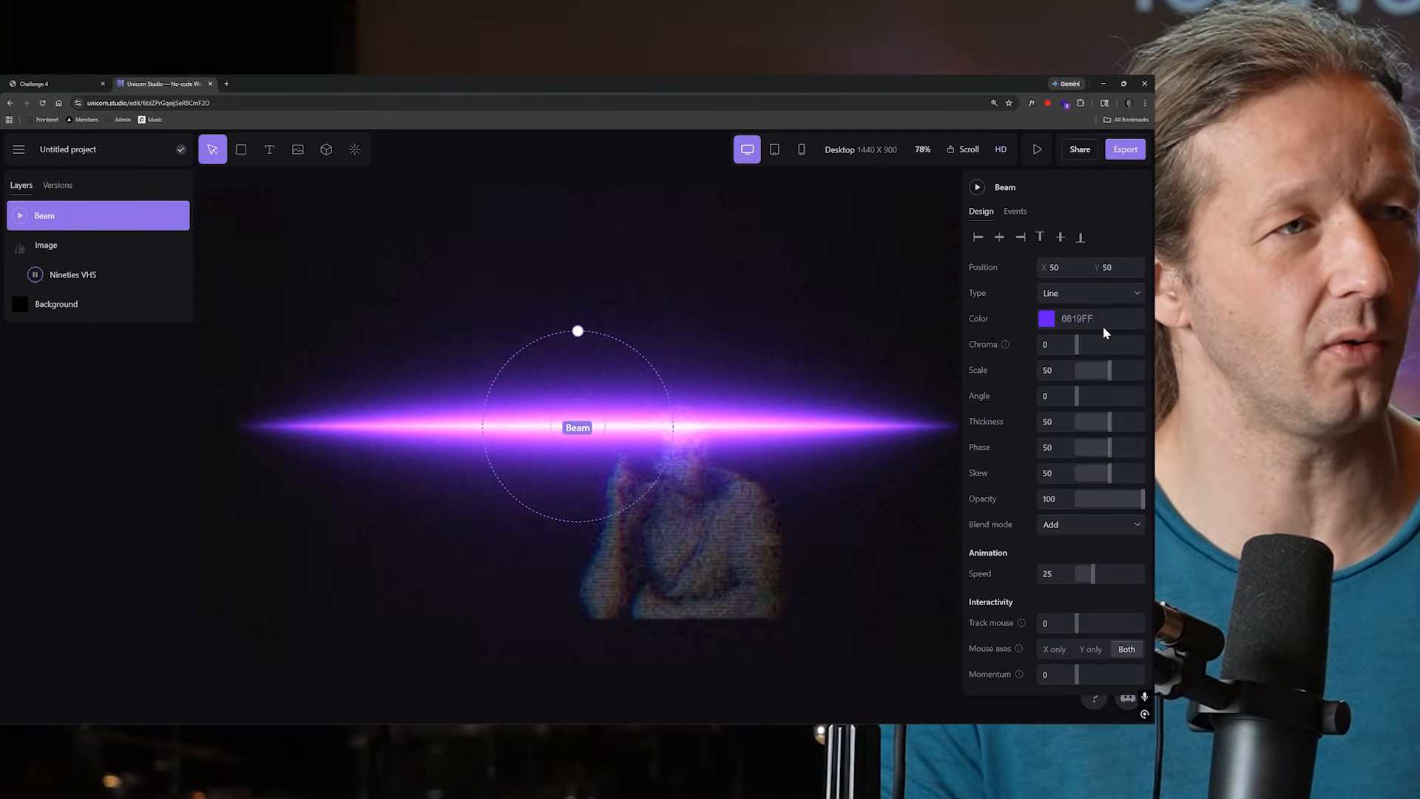
pyautogui.click(1093, 290)
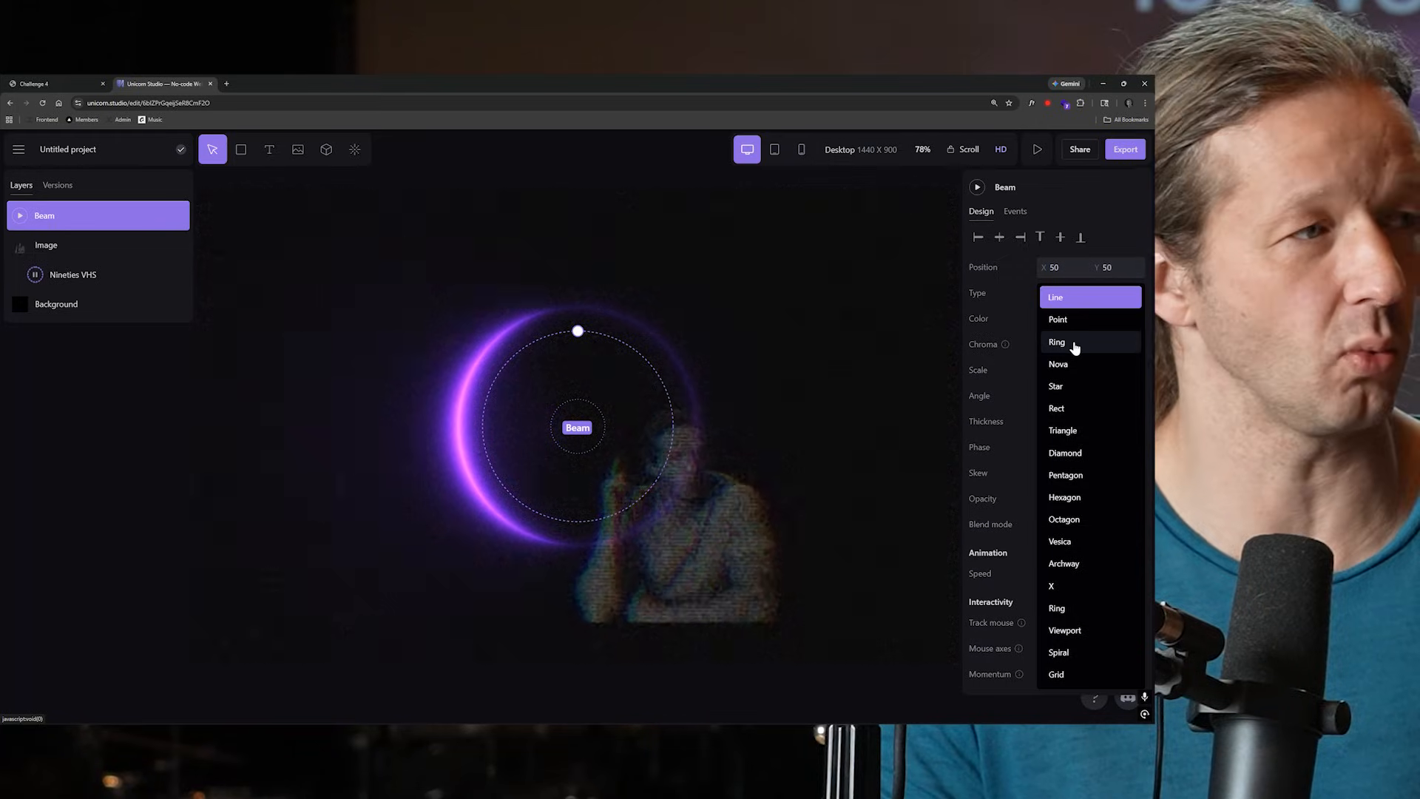
pyautogui.click(1075, 345)
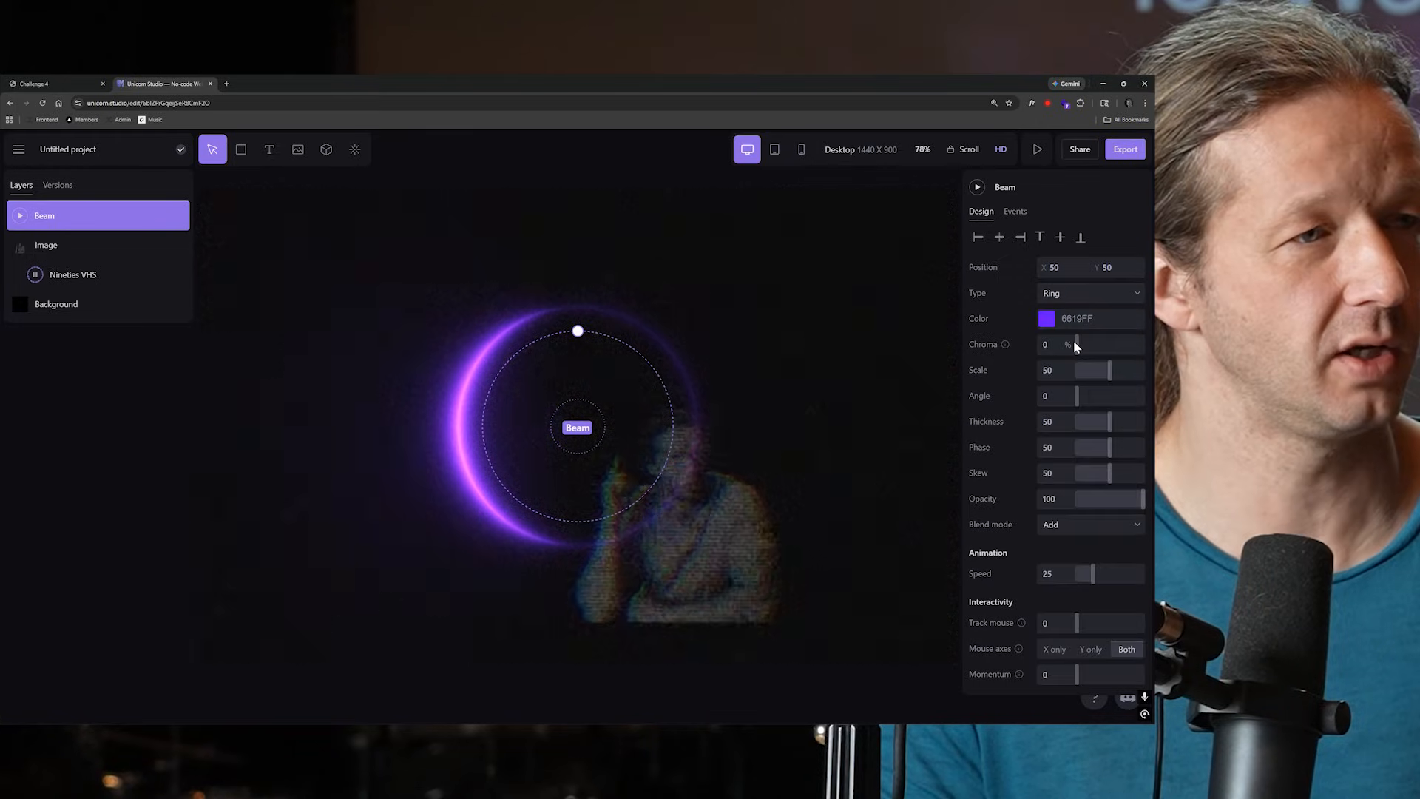
# Step: Play the ring beam's animation and set its mouse tracking to 35 so that it follows the pointer
pyautogui.click(21, 217)
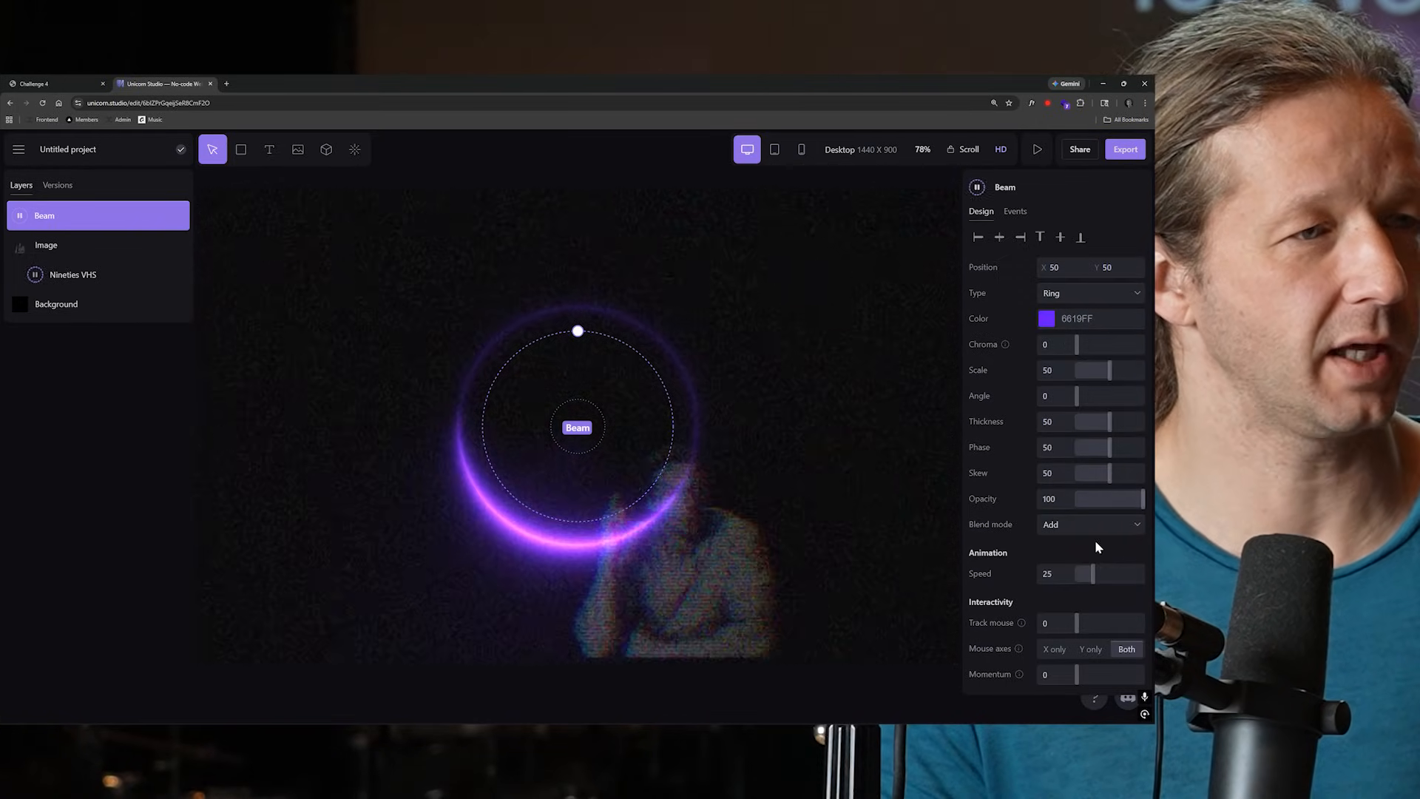
pyautogui.moveTo(1076, 622); pyautogui.dragTo(1100, 623)
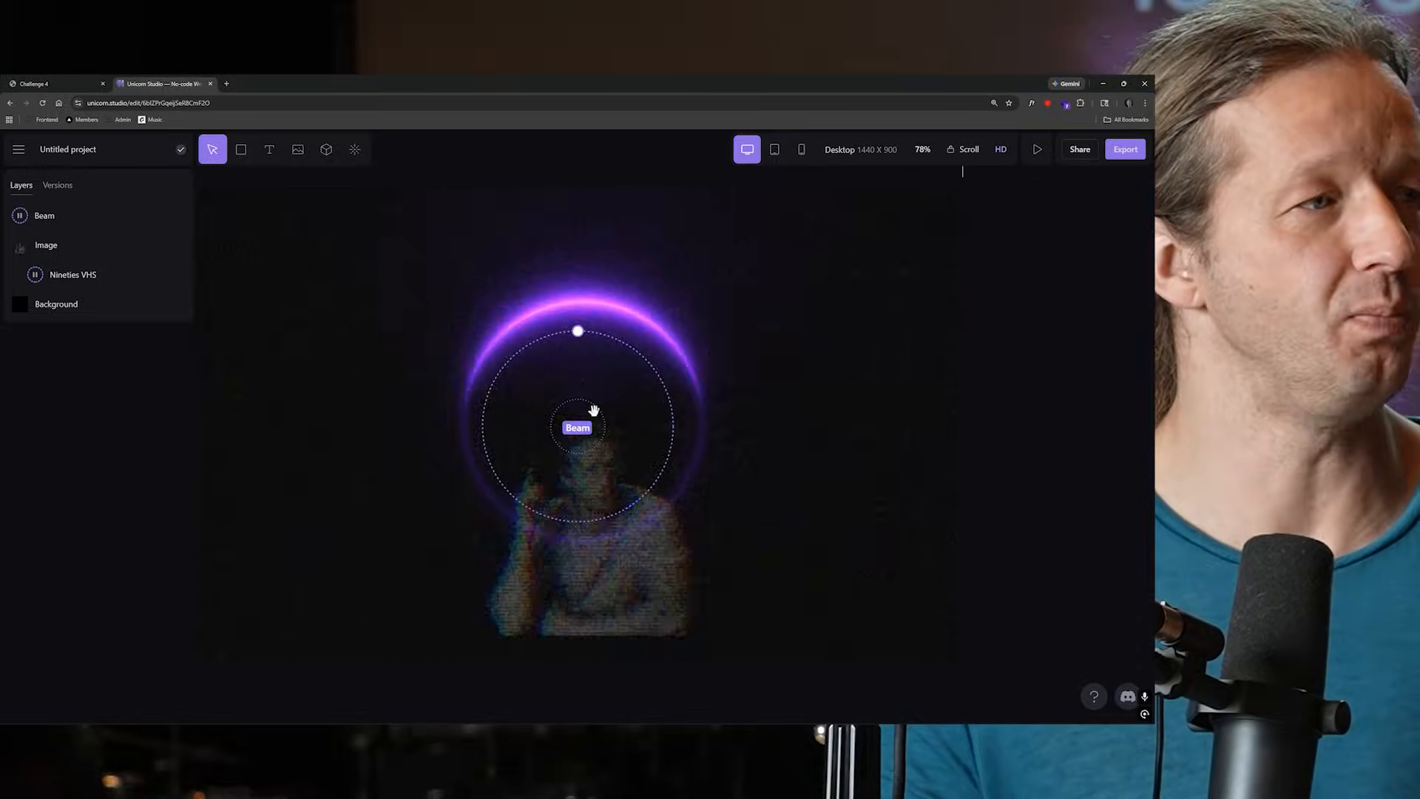
pyautogui.click(594, 409)
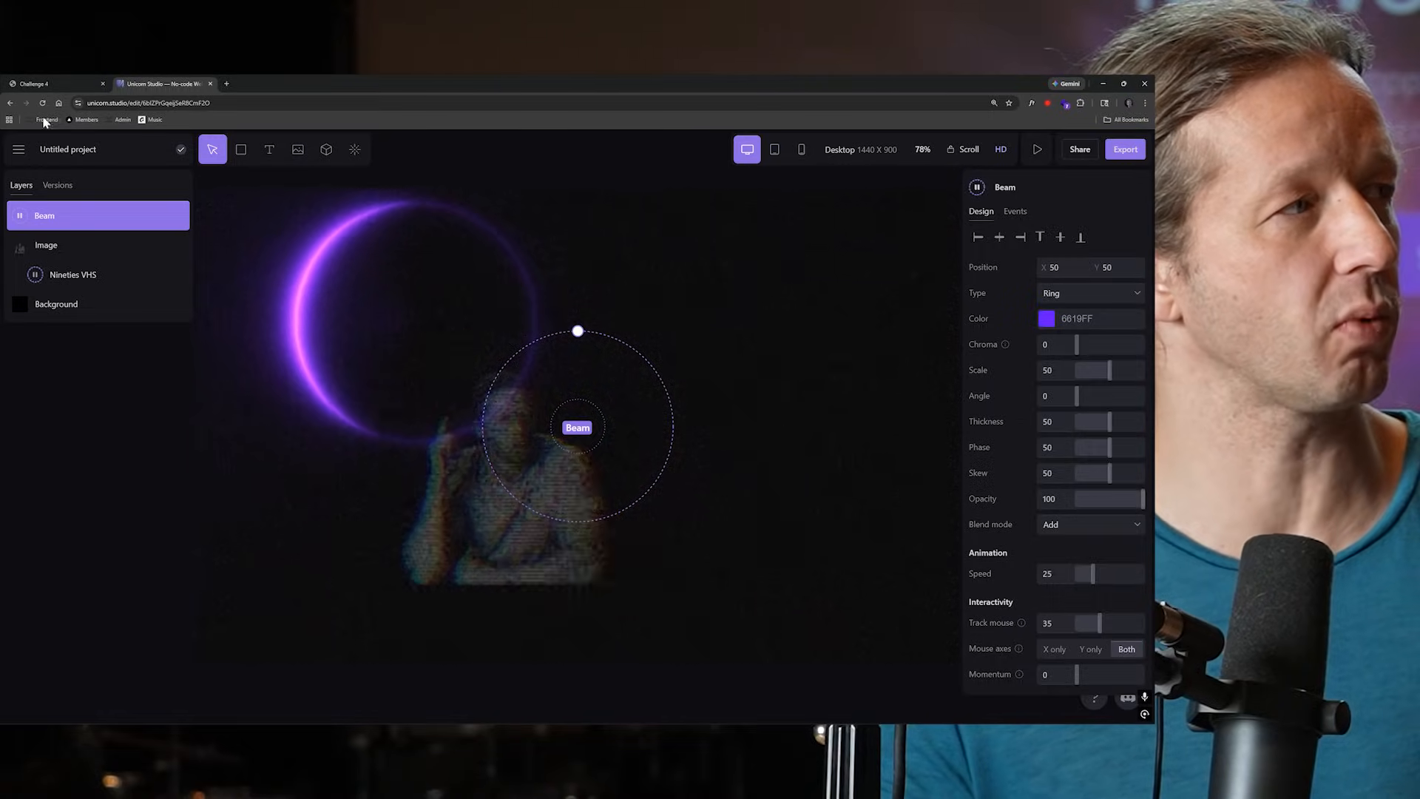
# Step: Open the saved green light trail project and view the designcourse.com home page in a new tab, down to the "It's time for Designers to Build." section
pyautogui.click(11, 103)
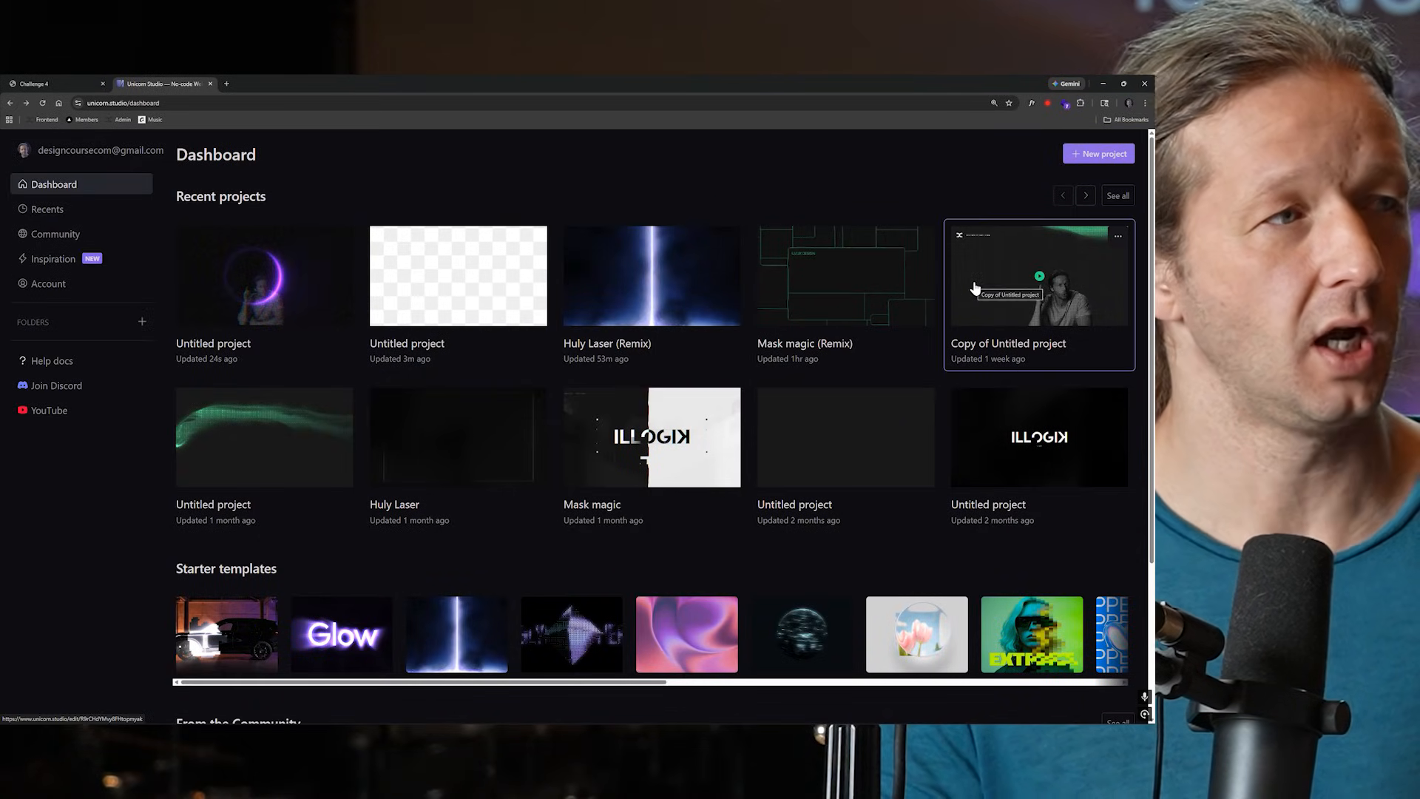
pyautogui.click(293, 453)
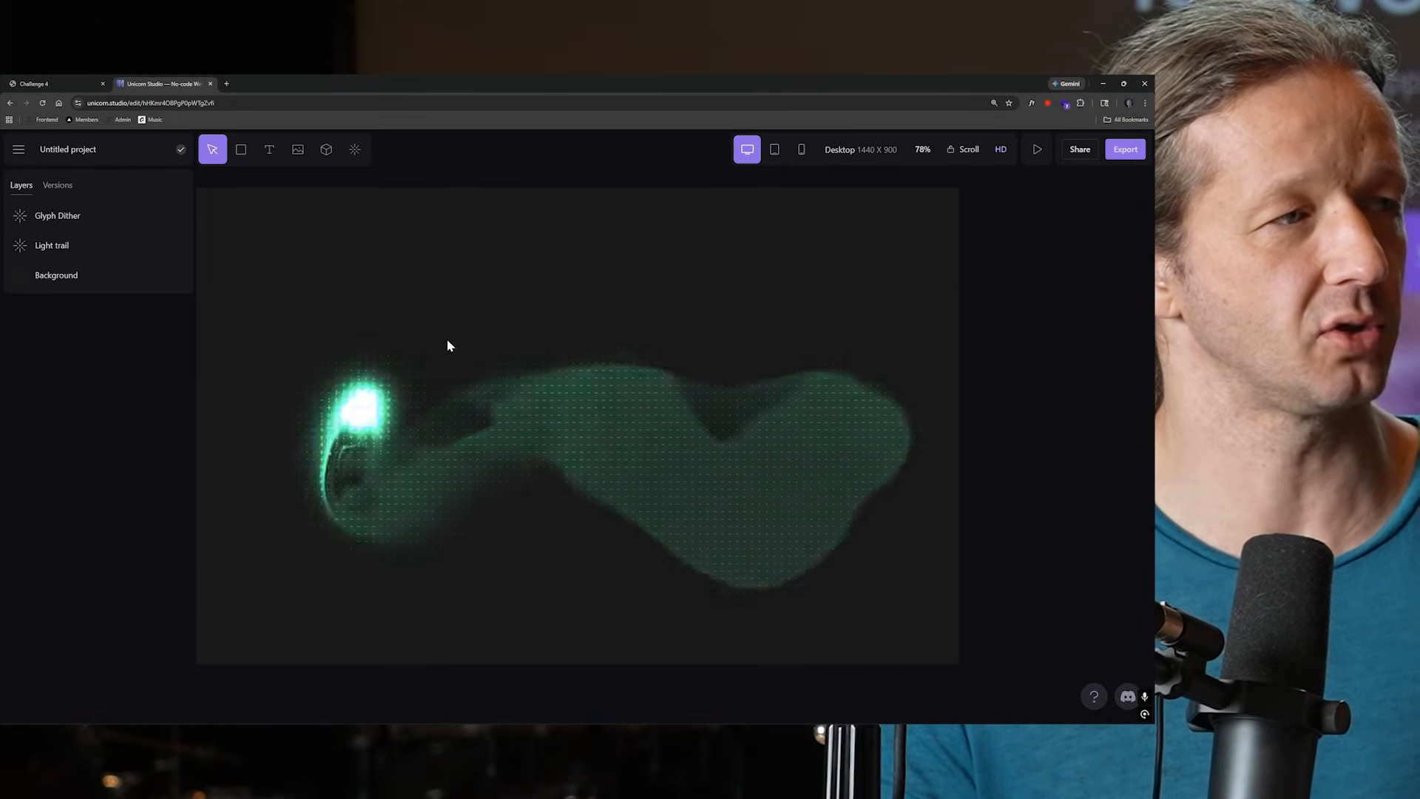
pyautogui.click(424, 105)
pyautogui.hotkey('ctrl', 't')
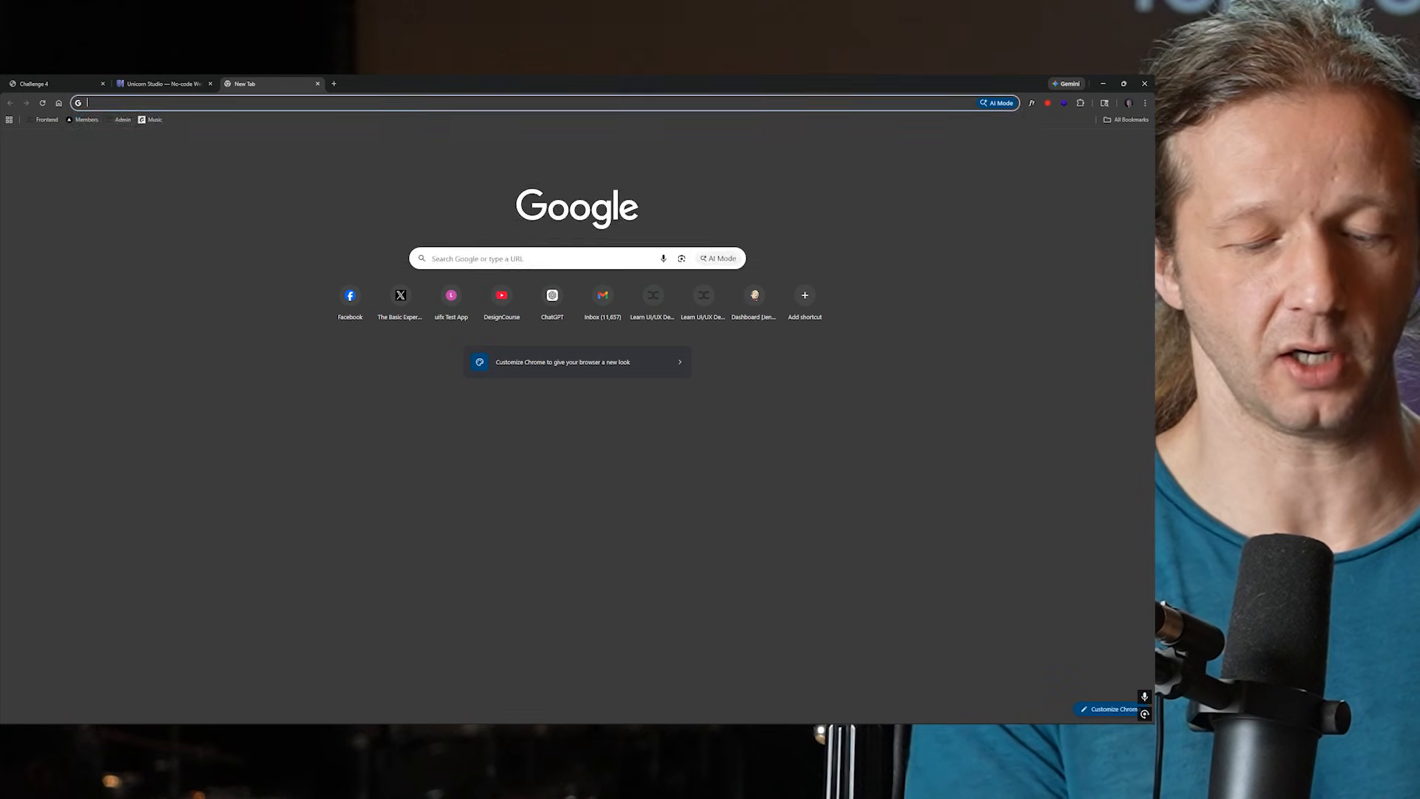
pyautogui.write('designcourse.com')
pyautogui.press('Return')
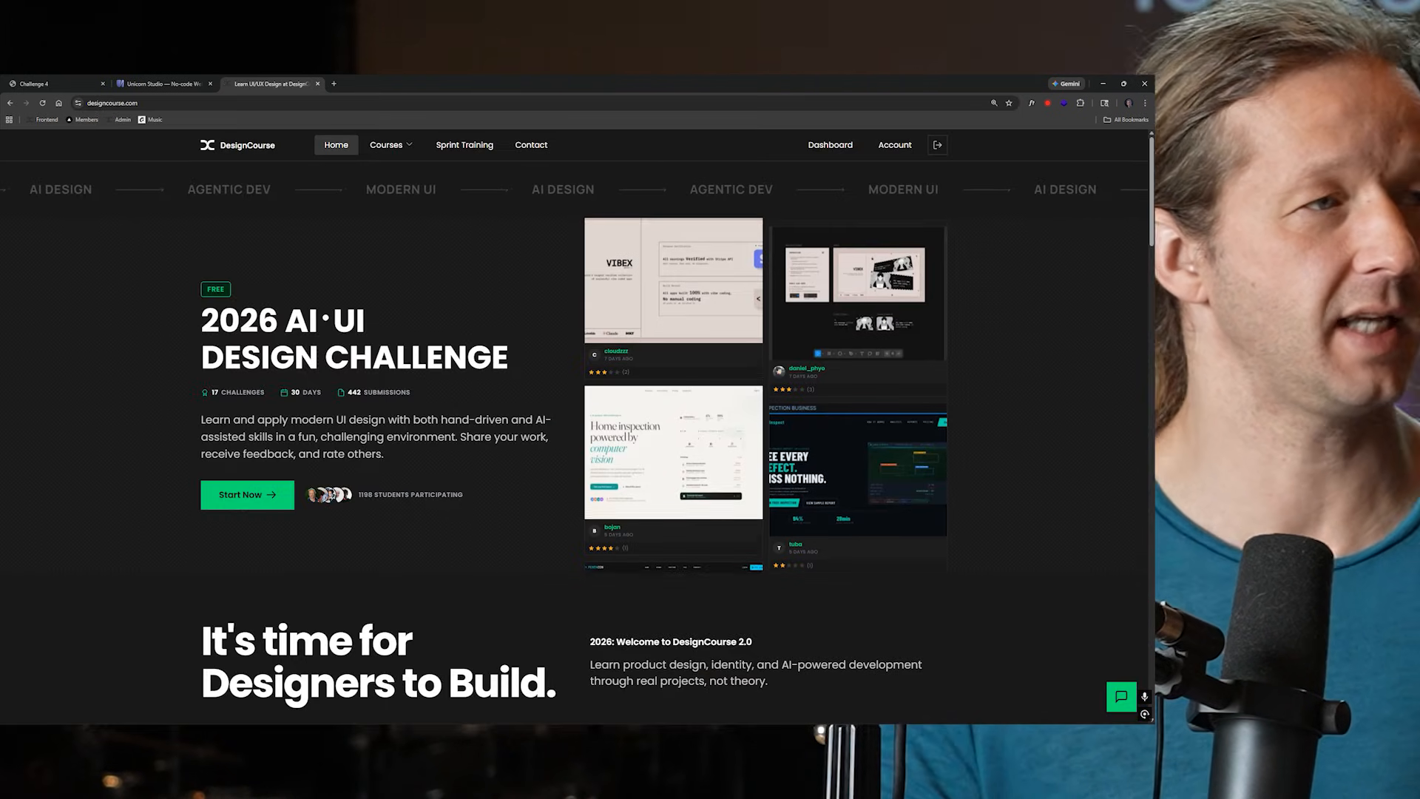
pyautogui.scroll(-4, 623, 454)
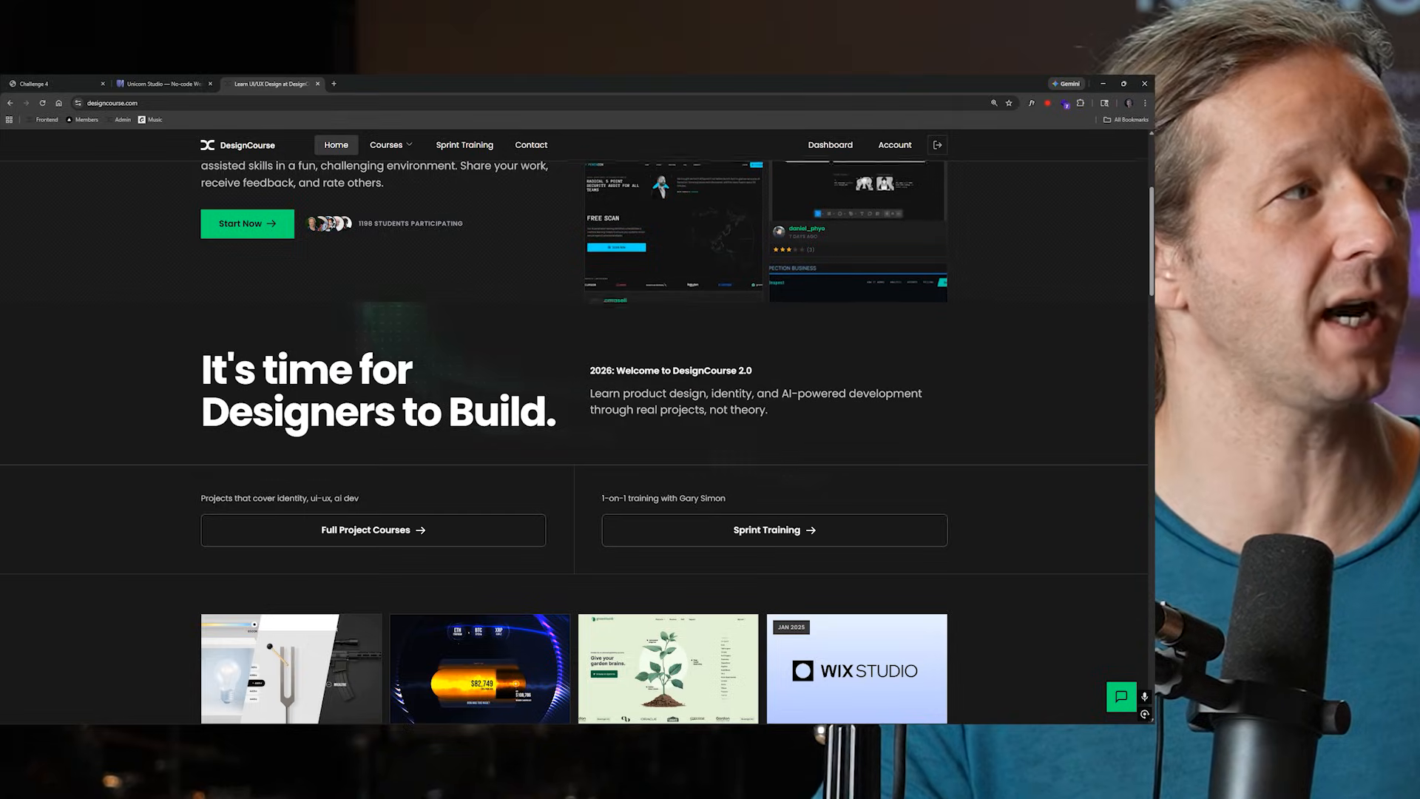
# Step: Return to the Unicorn Studio projects and open Mask magic (Remix)
pyautogui.click(179, 83)
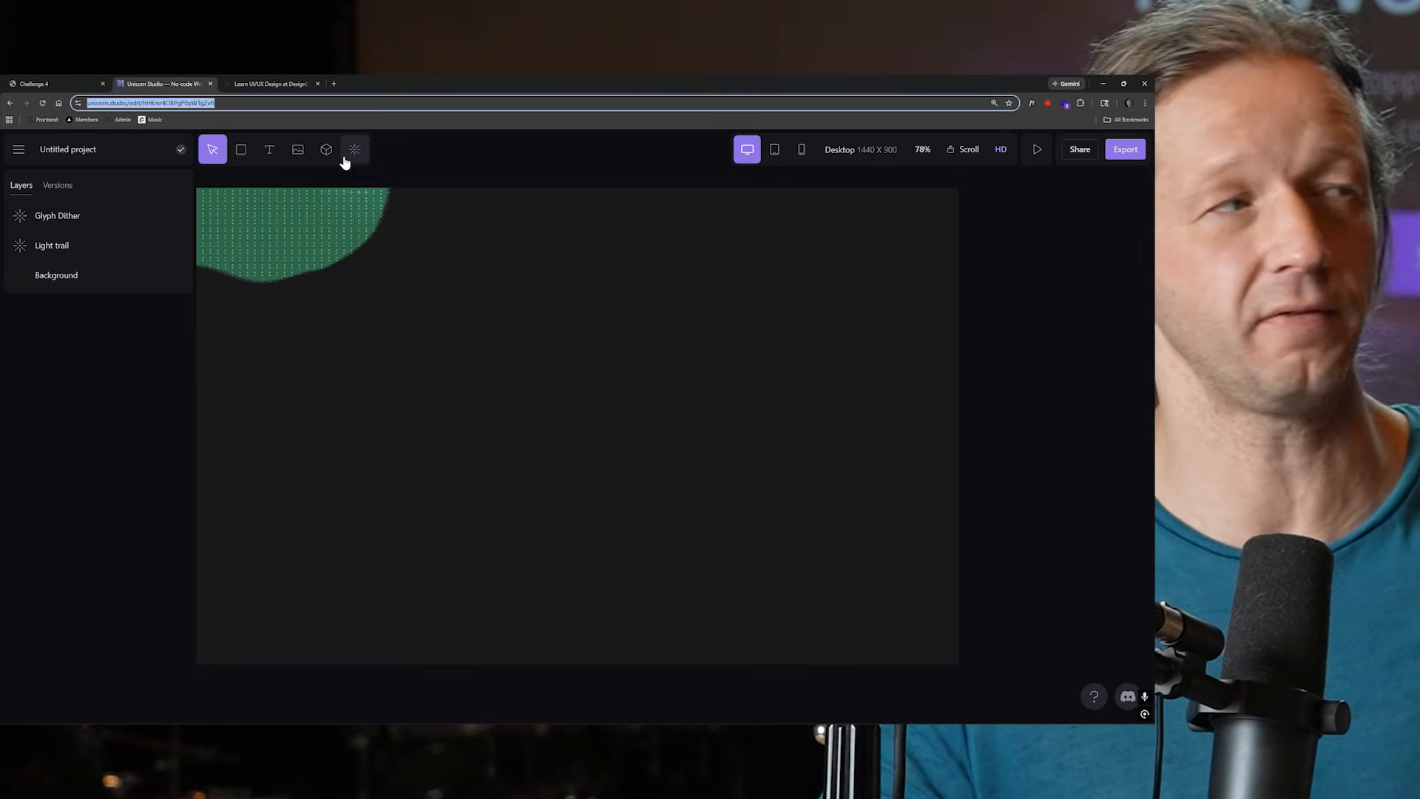
pyautogui.click(11, 104)
pyautogui.click(860, 299)
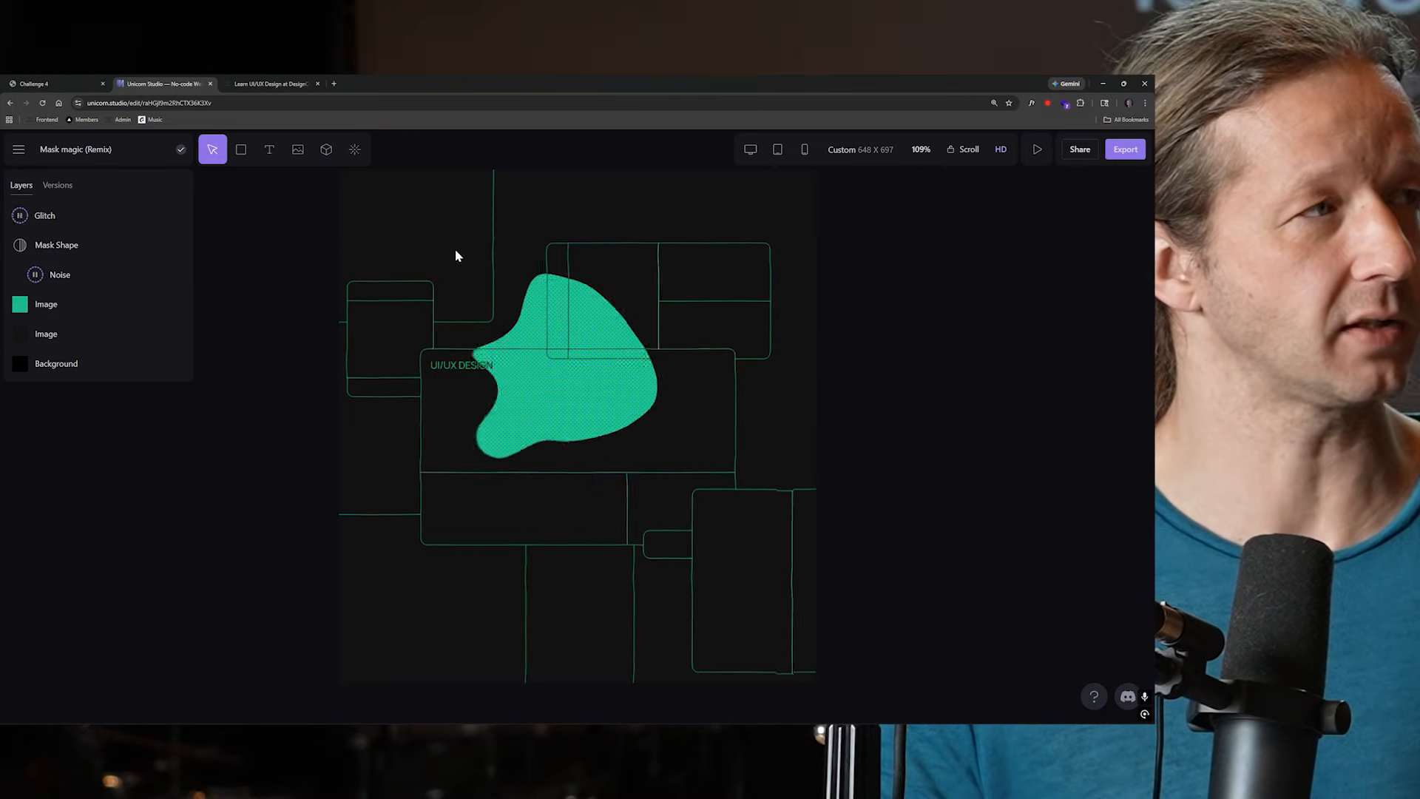
# Step: Open the 2026 AI · UI Challenge course on the DesignCourse site to view its interactive artwork
pyautogui.click(279, 85)
pyautogui.click(387, 145)
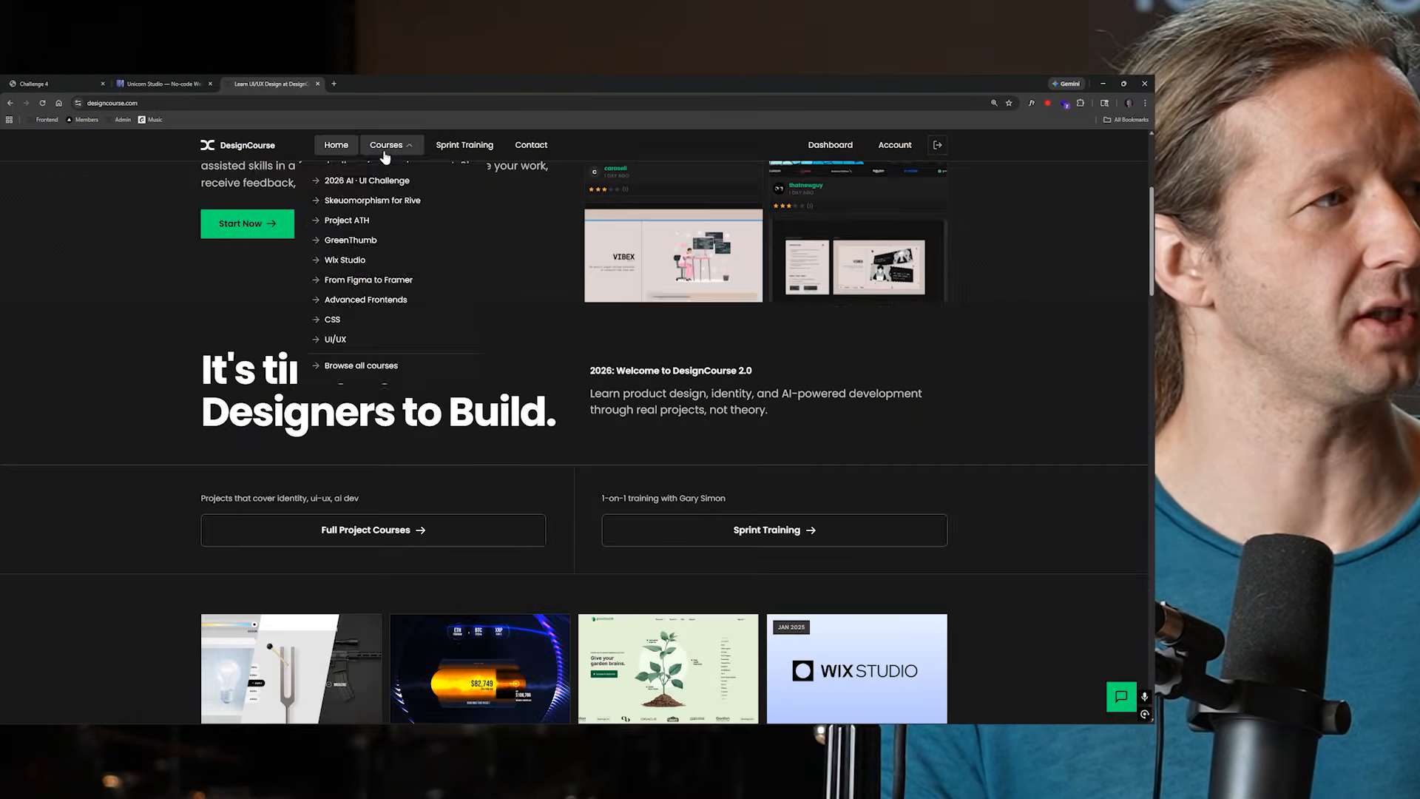
pyautogui.click(377, 181)
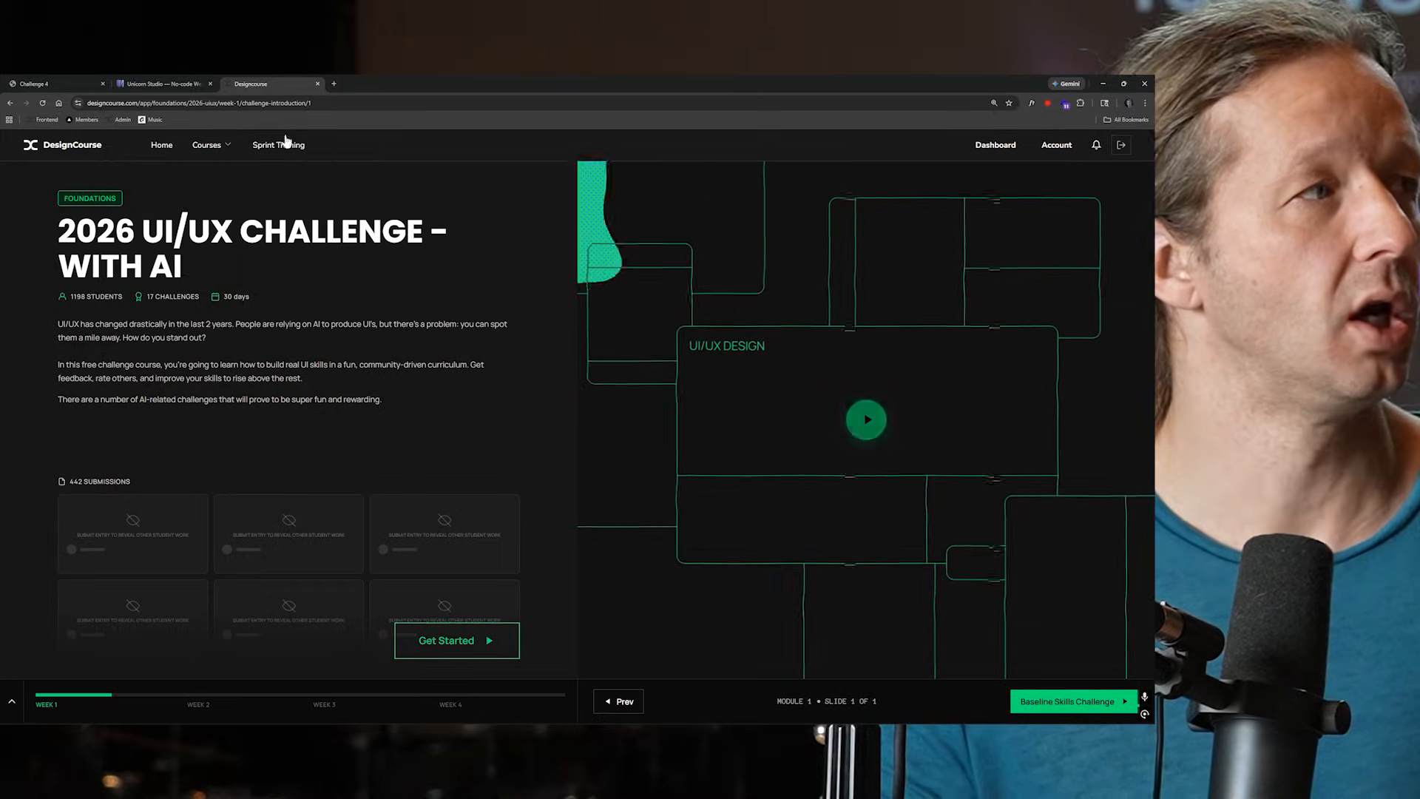
# Step: Examine the two image layers, the Mask Shape and its Noise effect in the Mask magic (Remix) project
pyautogui.click(178, 84)
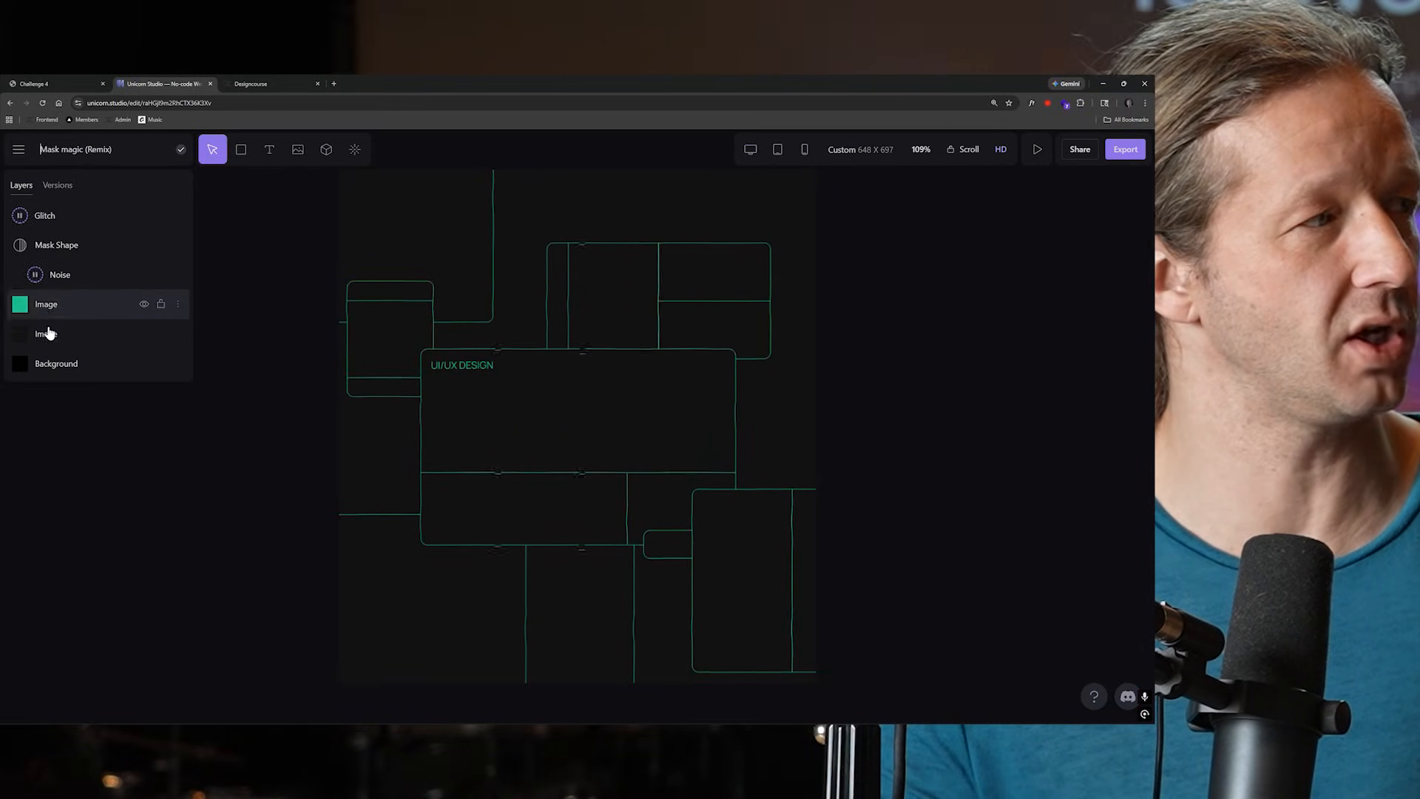
pyautogui.click(52, 336)
pyautogui.click(50, 307)
pyautogui.click(53, 337)
pyautogui.click(50, 307)
pyautogui.click(51, 337)
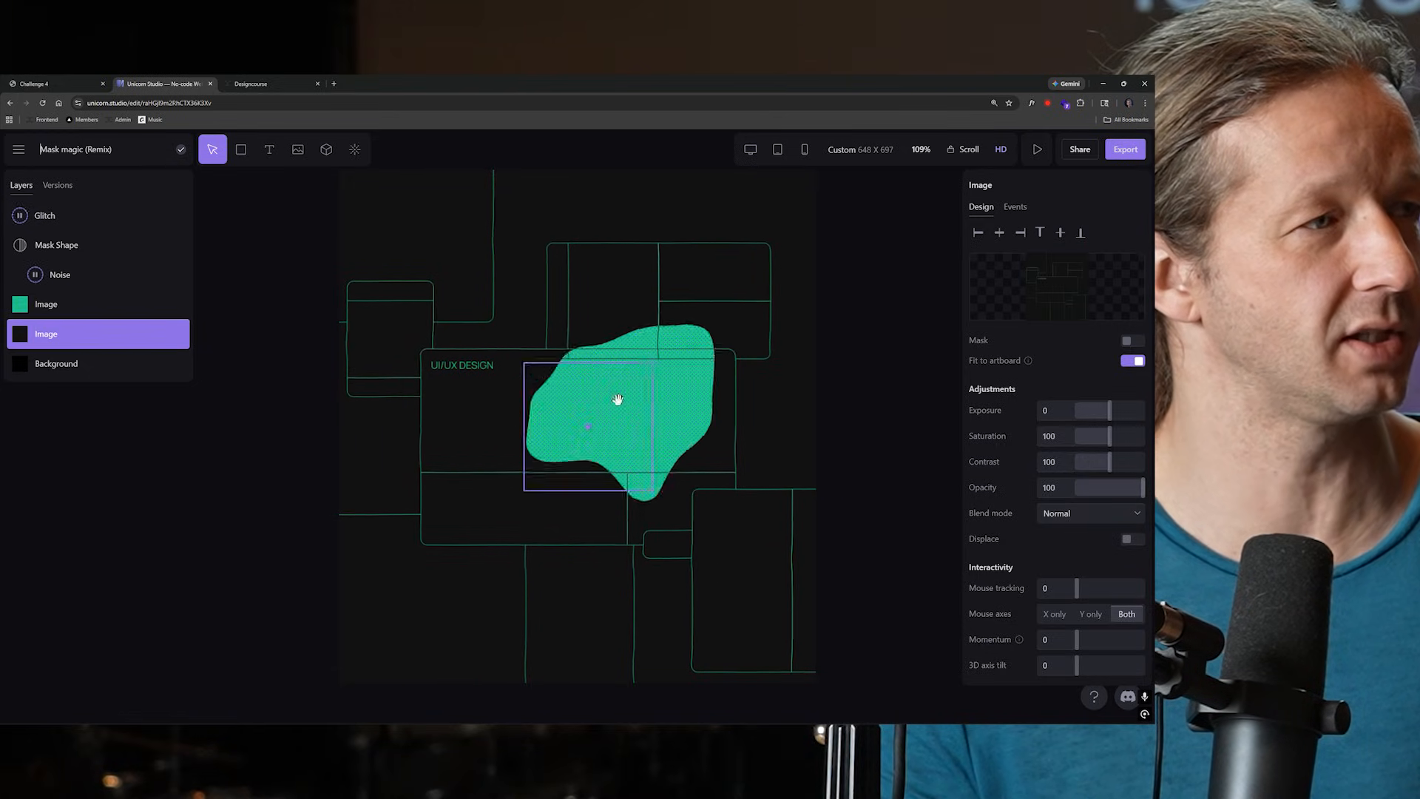
pyautogui.click(60, 311)
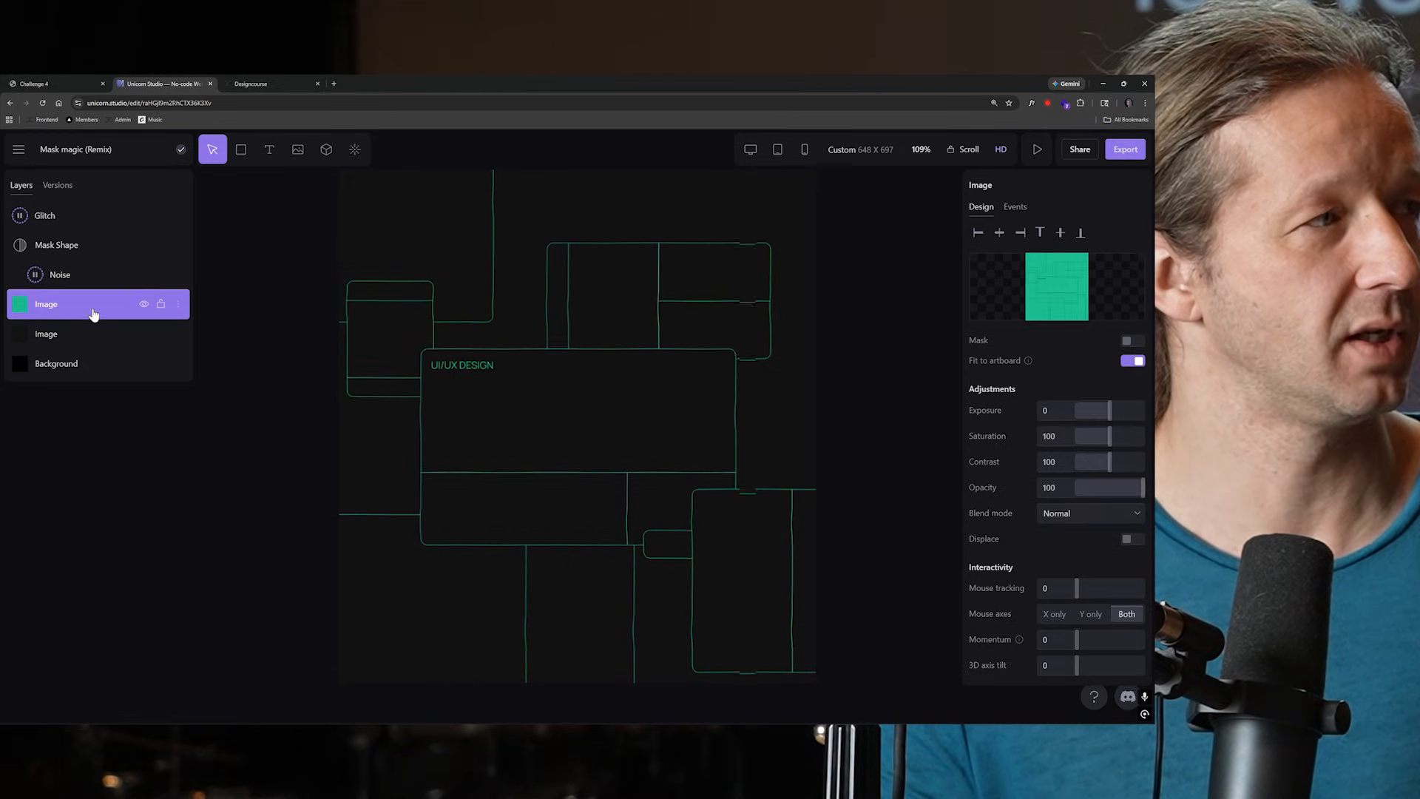
pyautogui.click(57, 246)
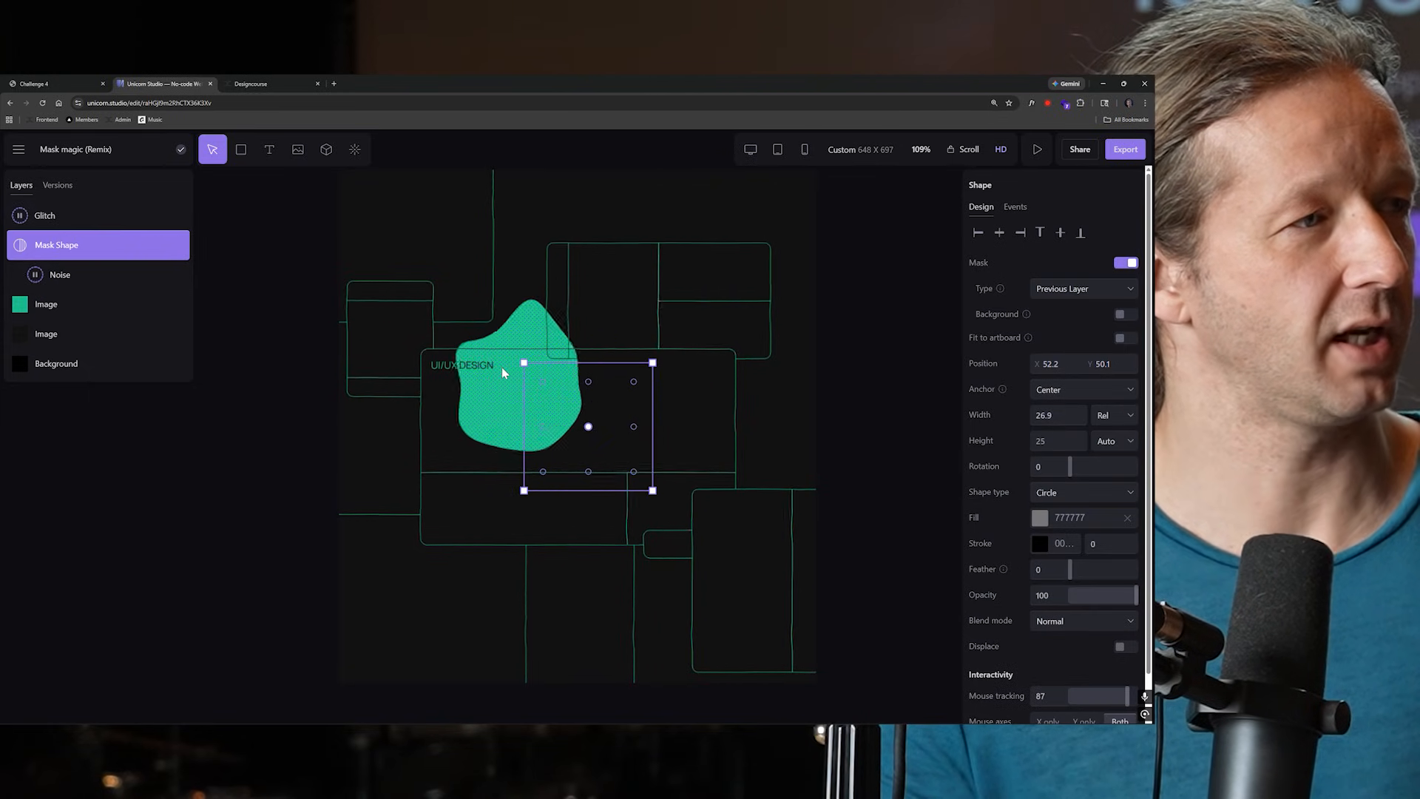
pyautogui.click(74, 275)
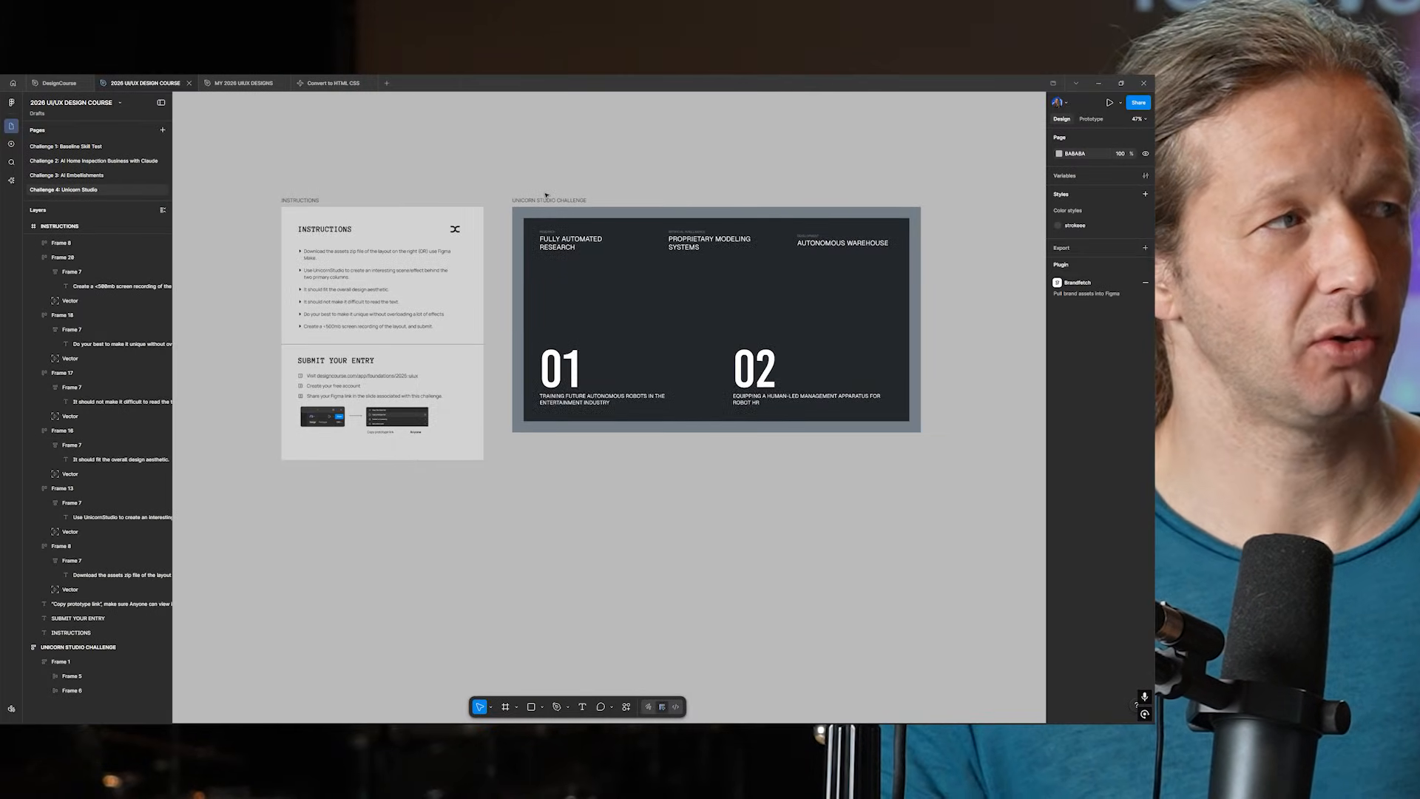
# Step: Look through the challenge pages of the 2026 UI/UX Design Course file, ending on Challenge 4: Unicorn Studio
pyautogui.scroll(3, 545, 197)
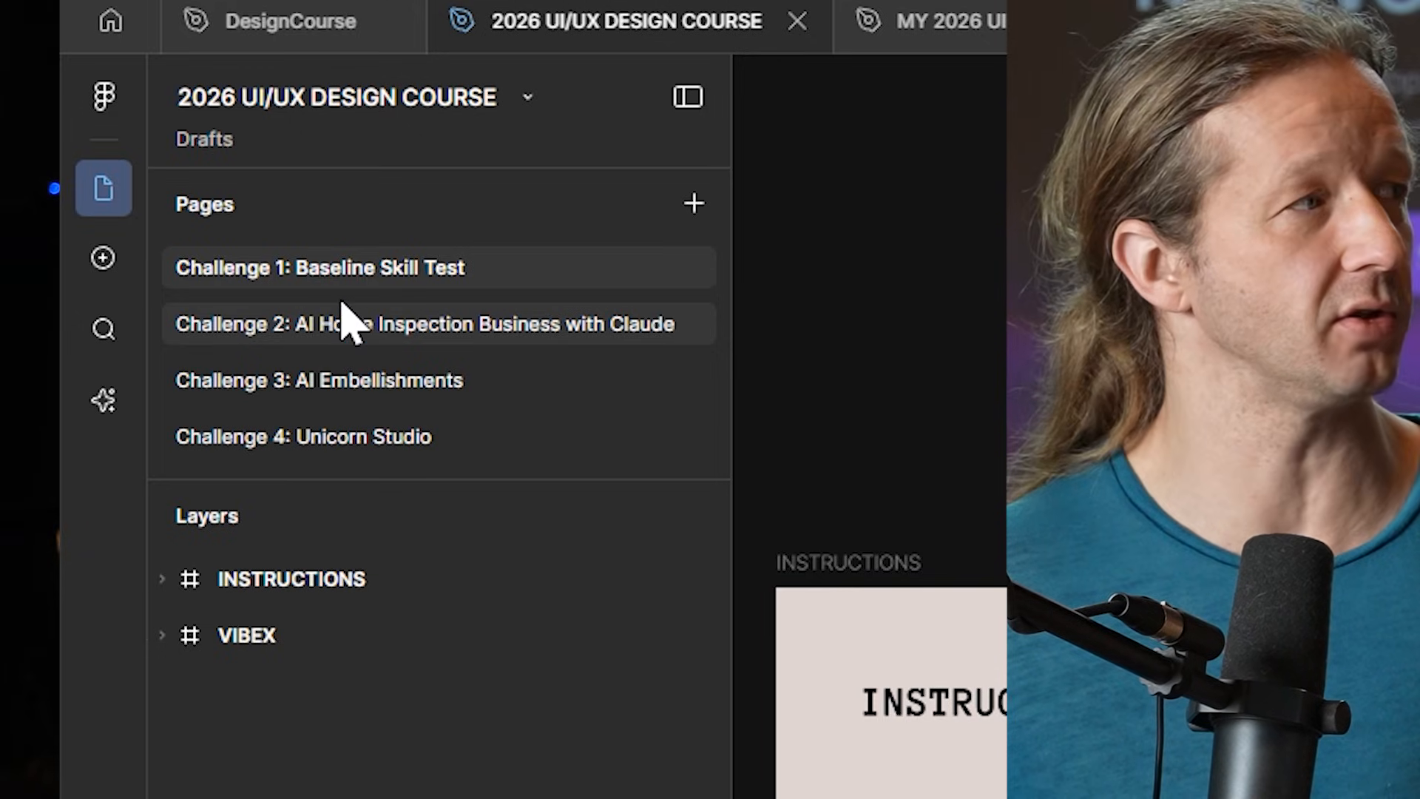
pyautogui.click(385, 340)
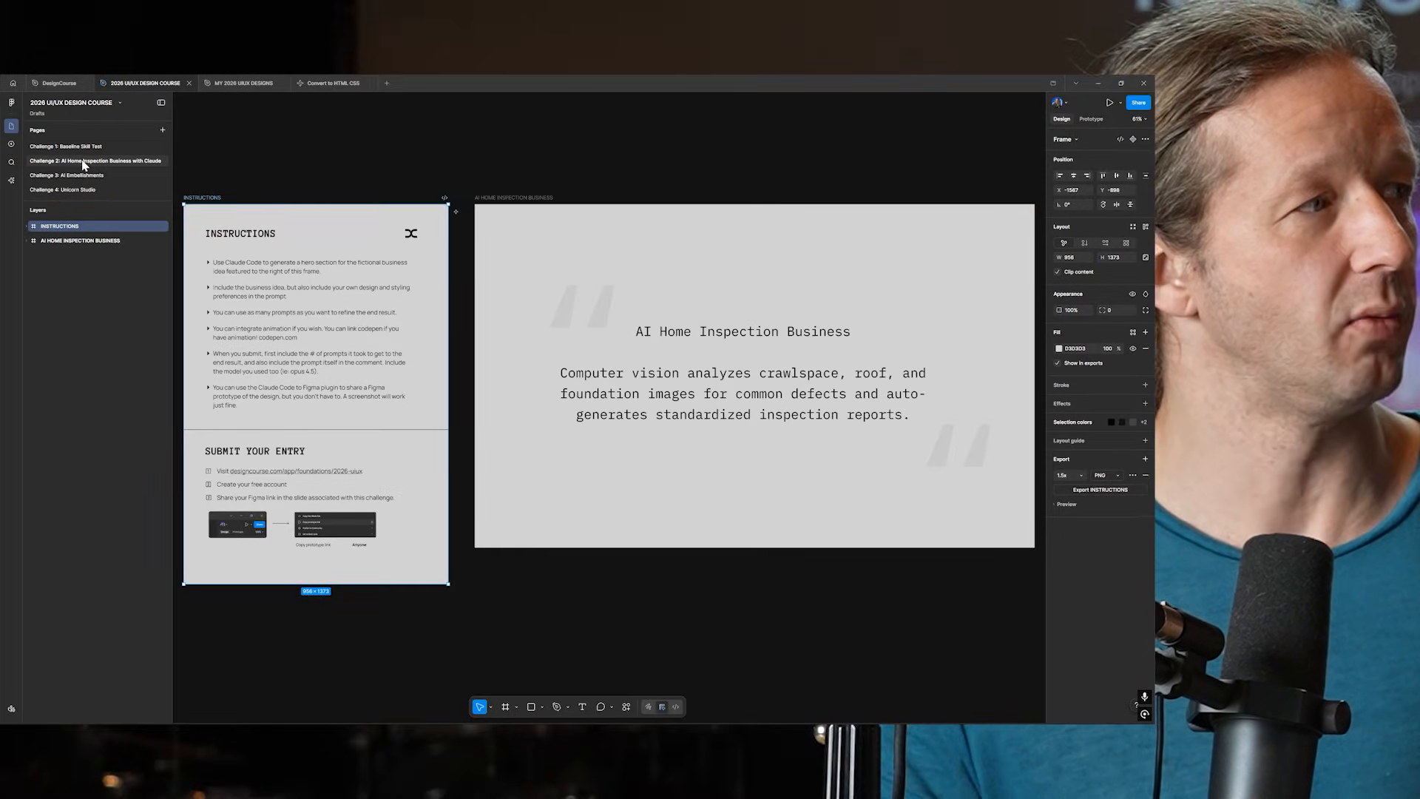
pyautogui.click(81, 176)
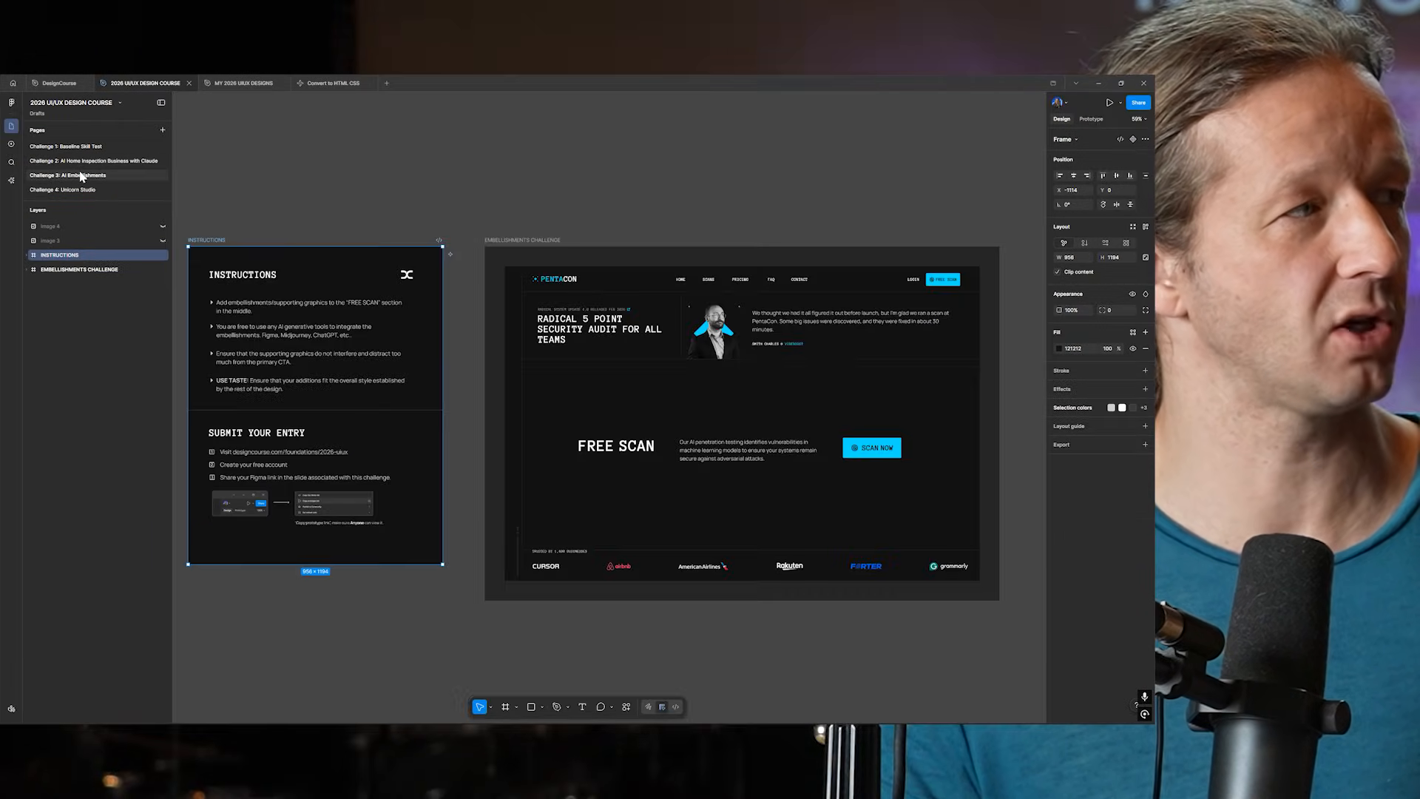
pyautogui.click(82, 190)
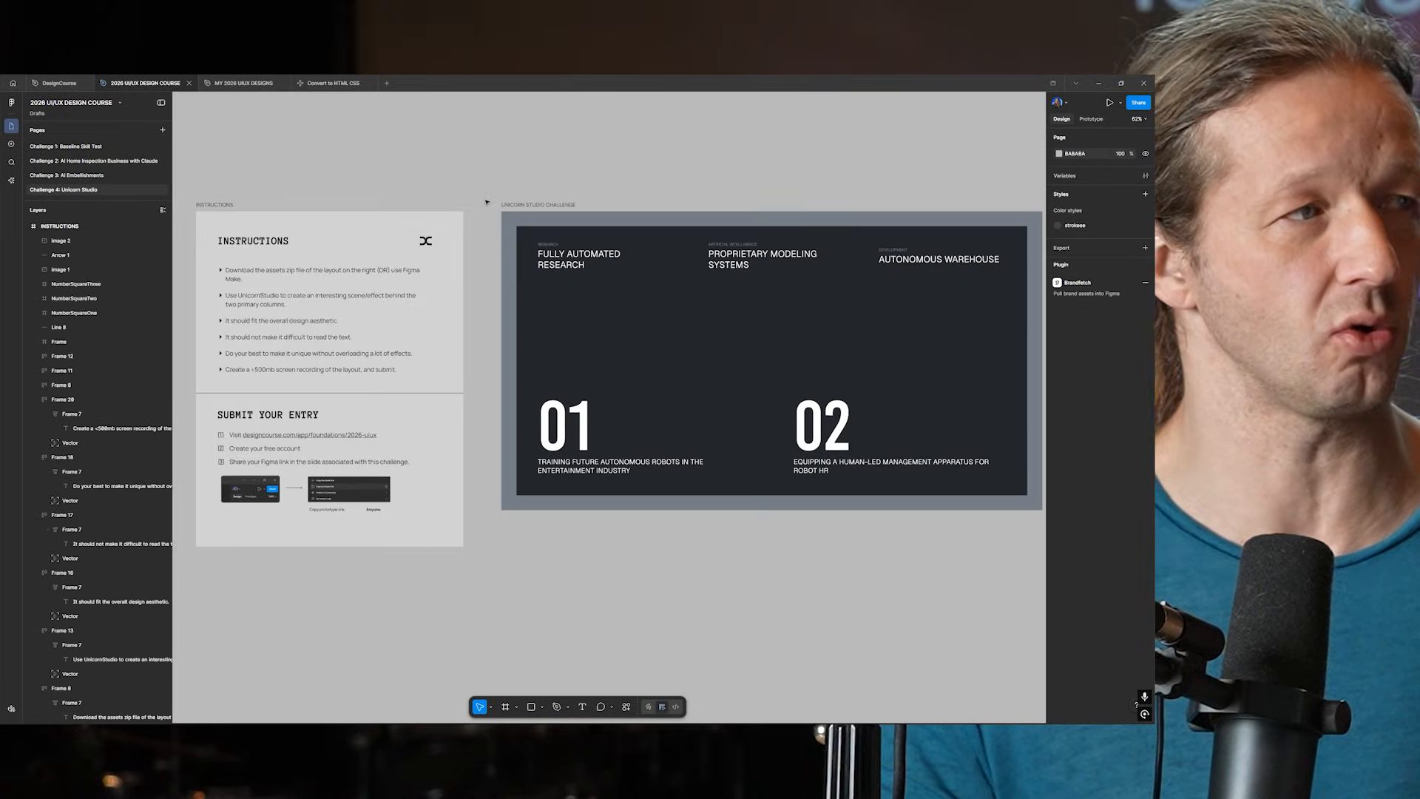
# Step: Examine the Unicorn Studio challenge layout up close, including its header columns and the 01 and 02 sections
pyautogui.scroll(5, 843, 254)
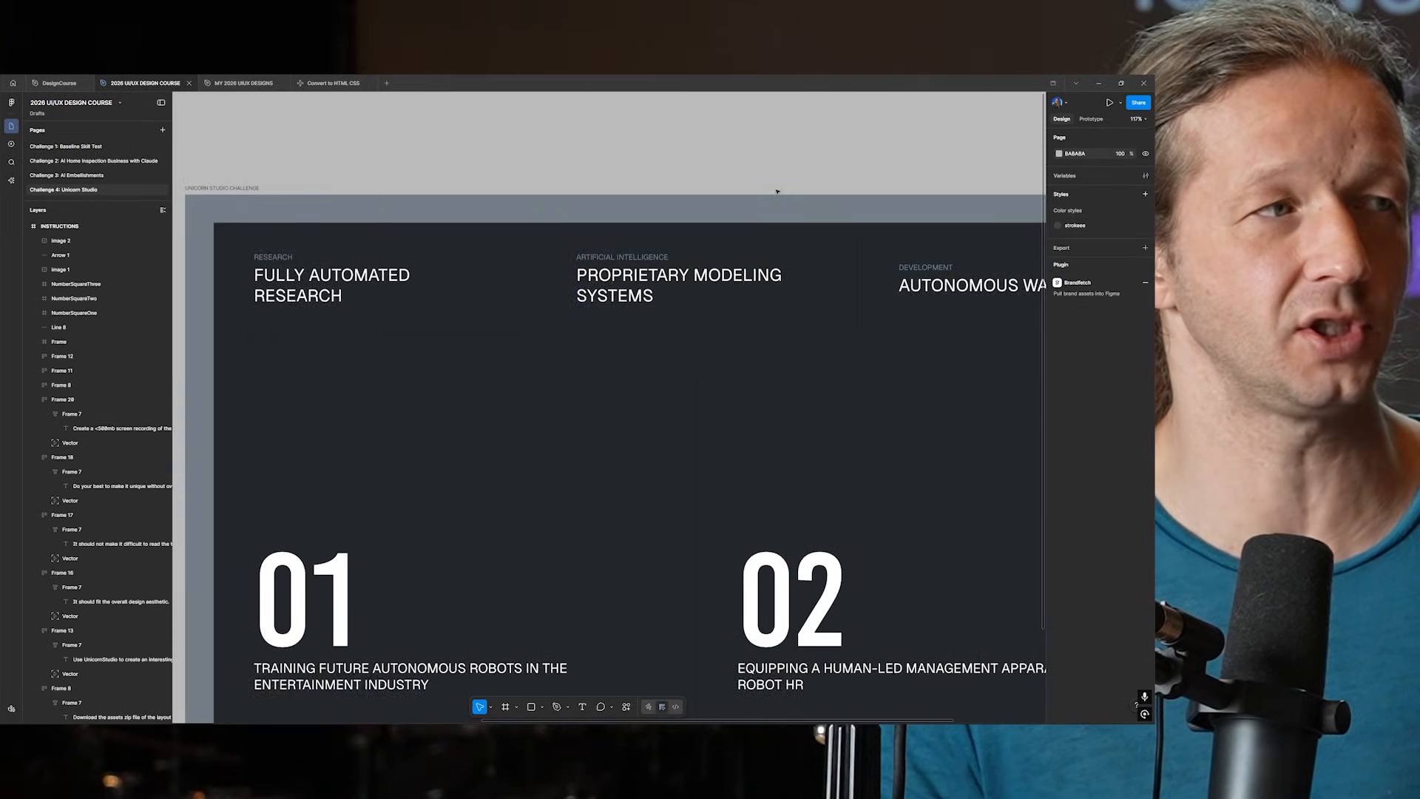
pyautogui.scroll(-2, 777, 191)
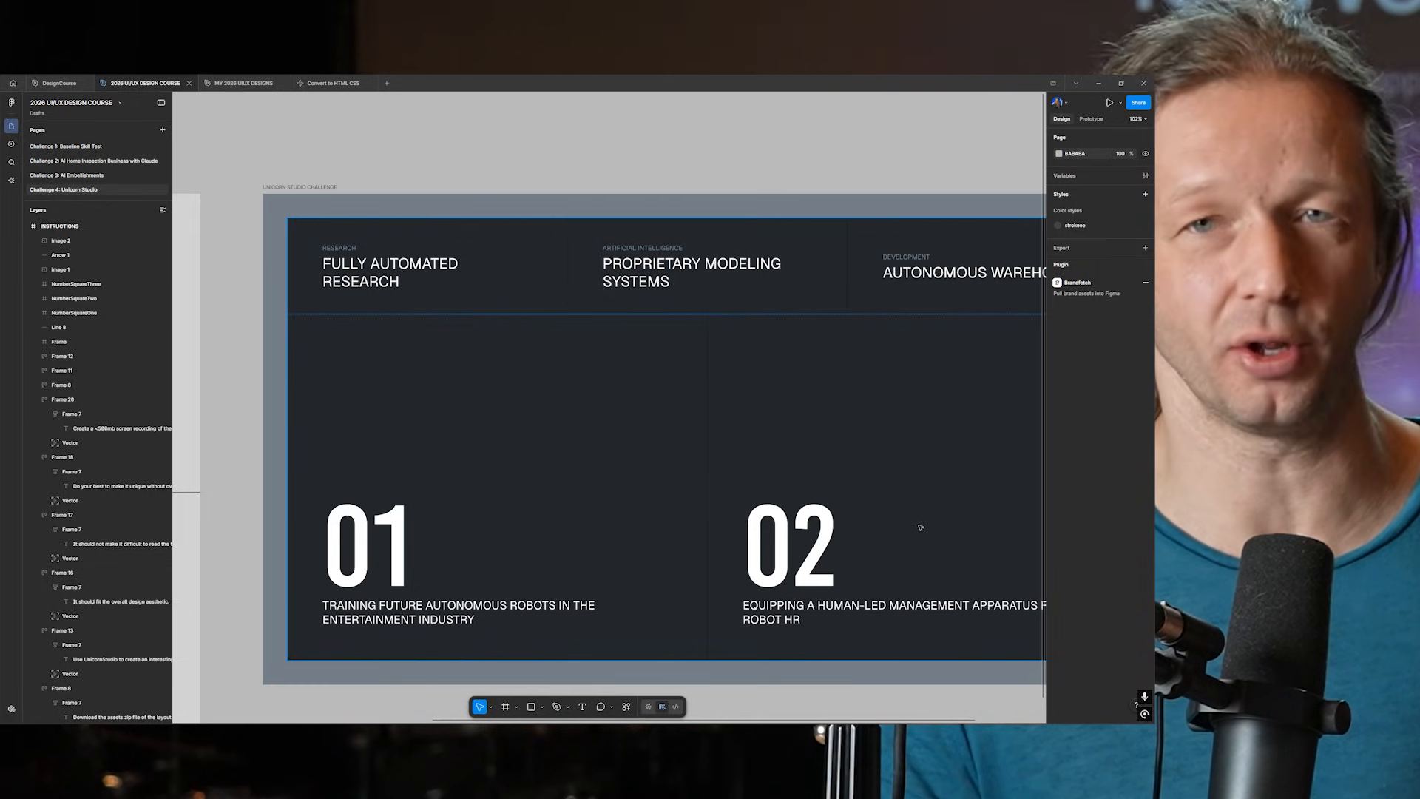
pyautogui.scroll(-3, 624, 145)
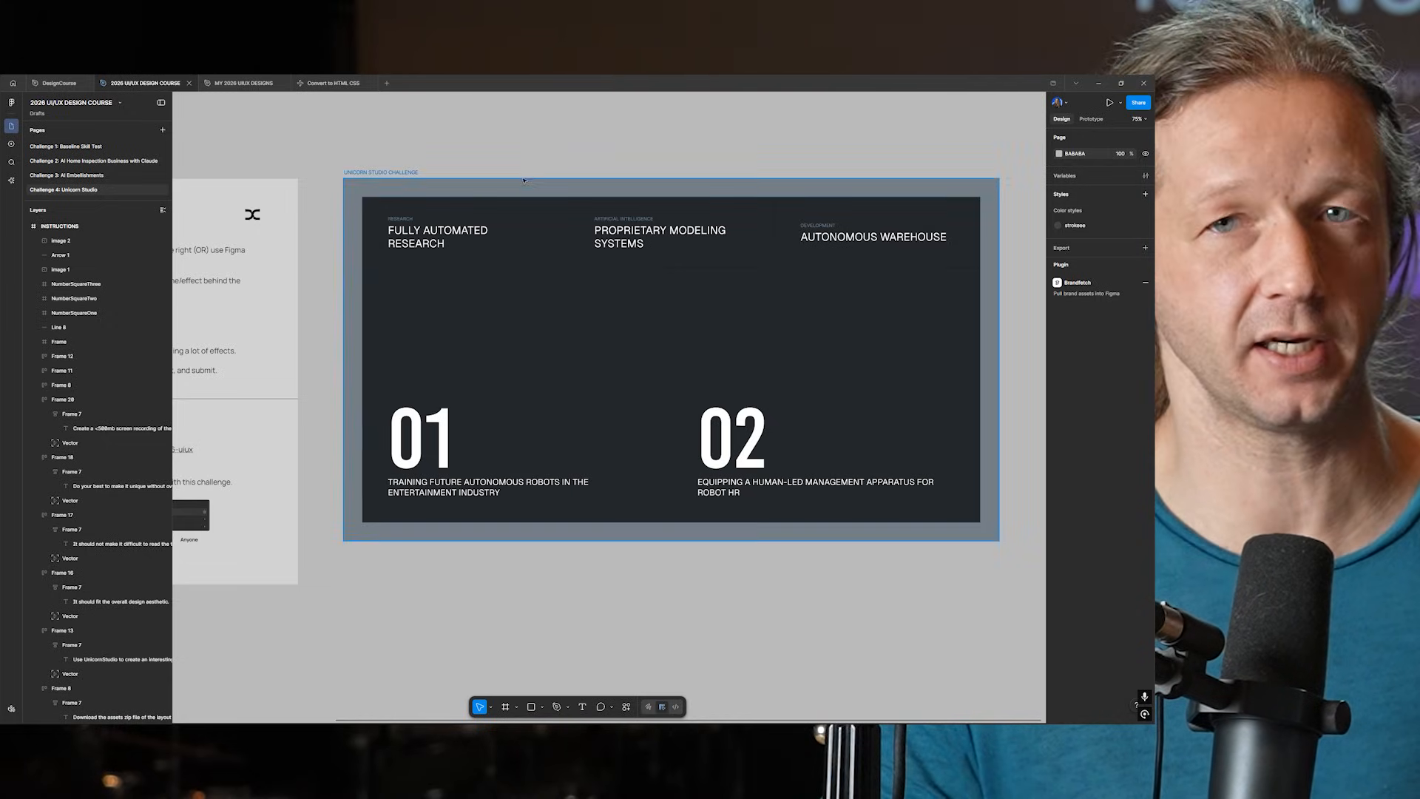
# Step: Switch to Chrome and reload the local Challenge 4 page to watch the layout's loading animation
pyautogui.click(530, 723)
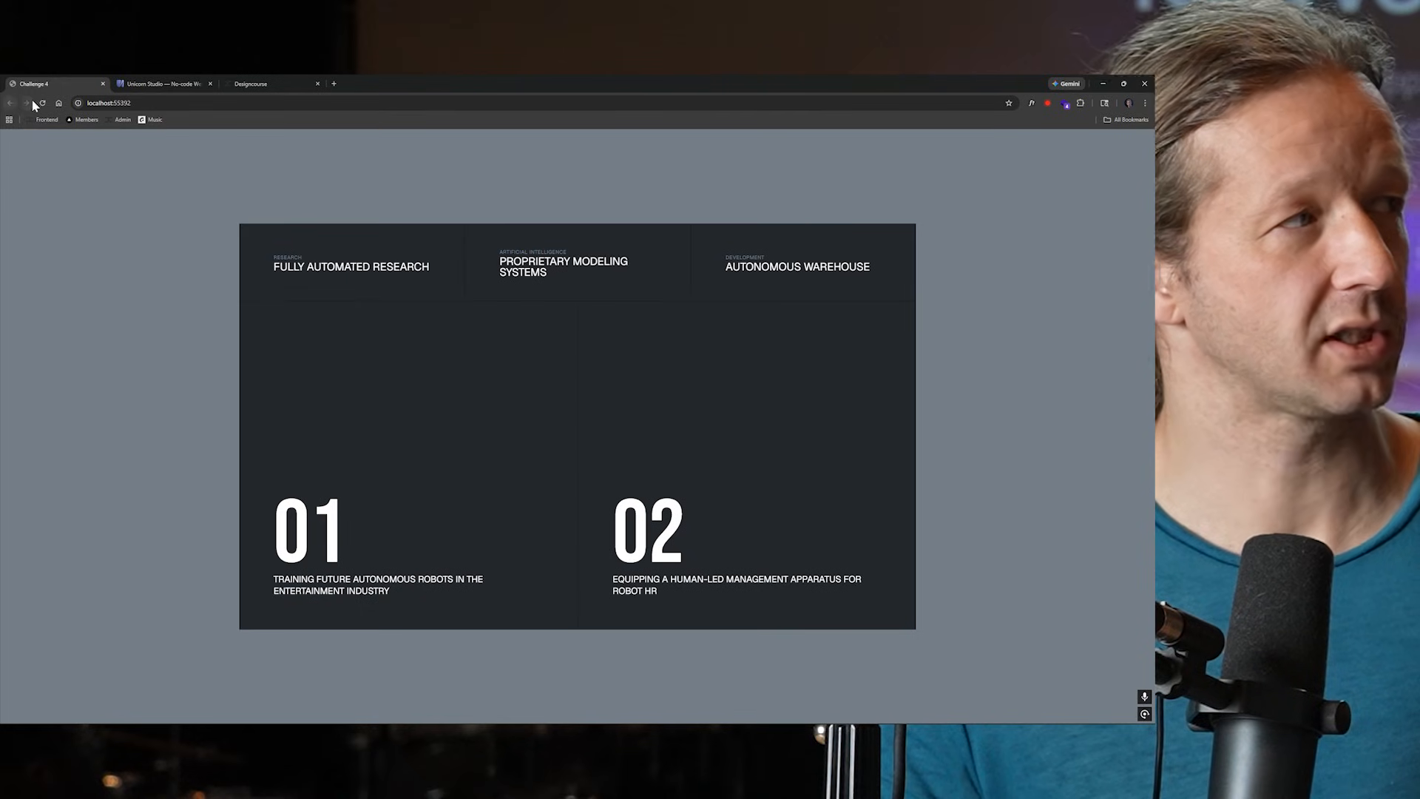
pyautogui.click(43, 103)
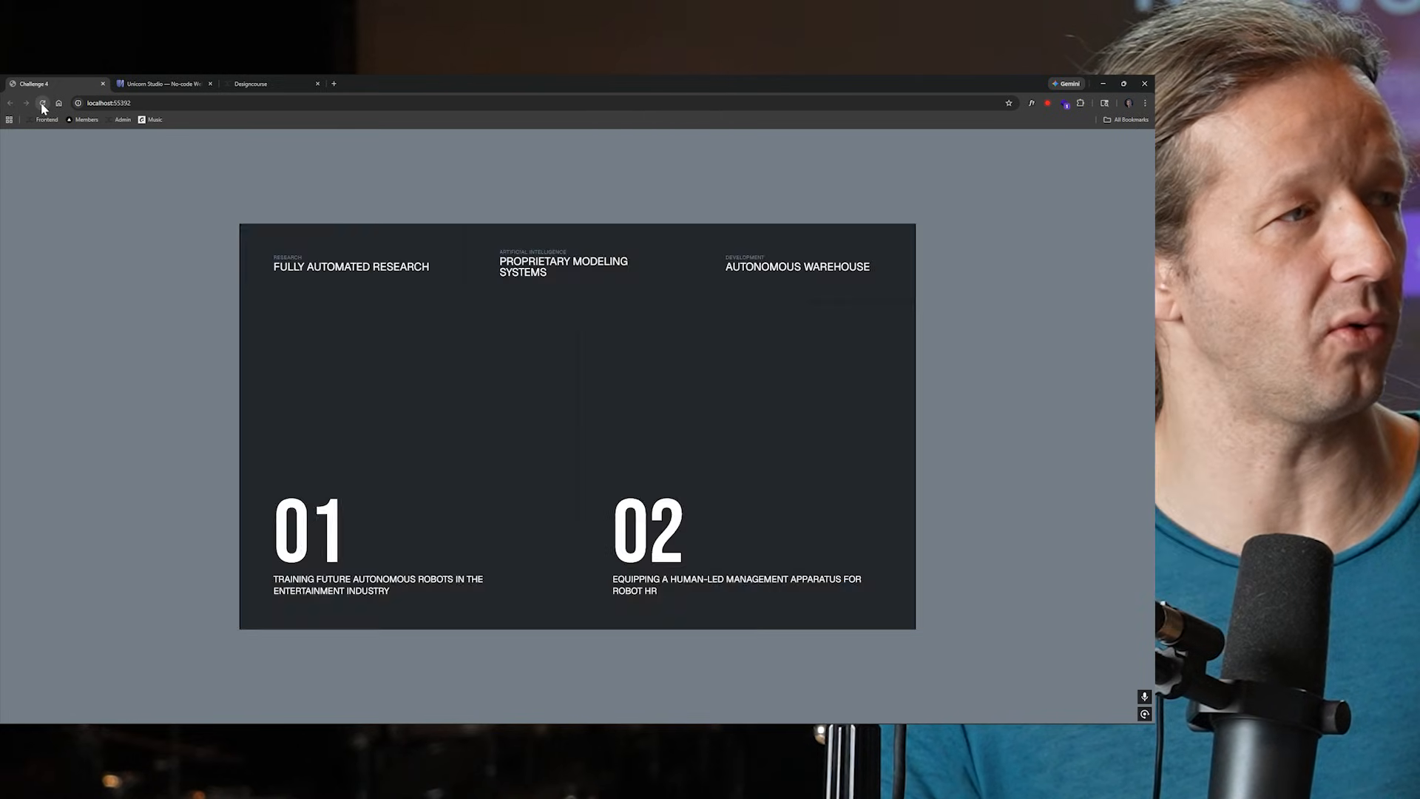
pyautogui.click(43, 103)
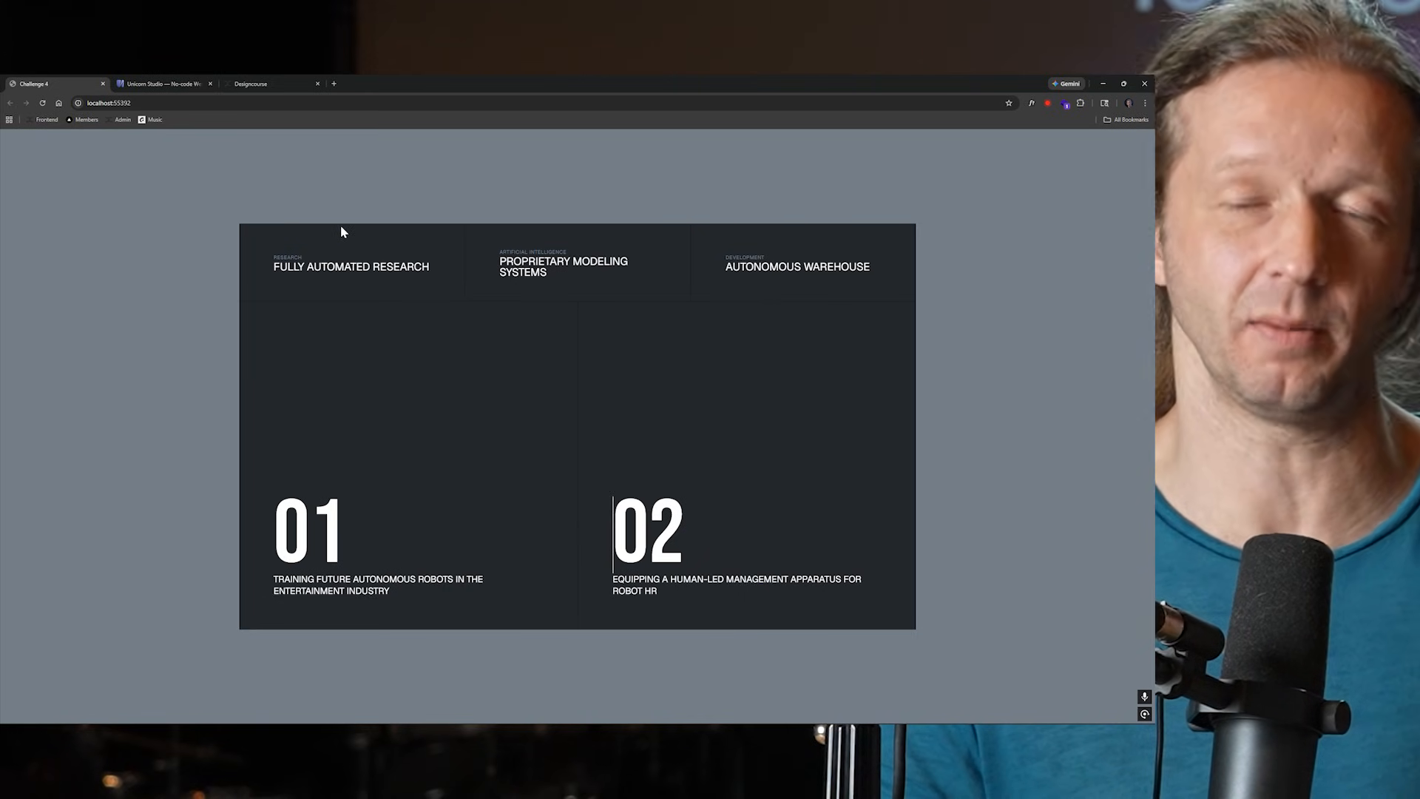
# Step: Return to the Unicorn Studio dashboard and open the Huly Laser starter template's page
pyautogui.click(181, 82)
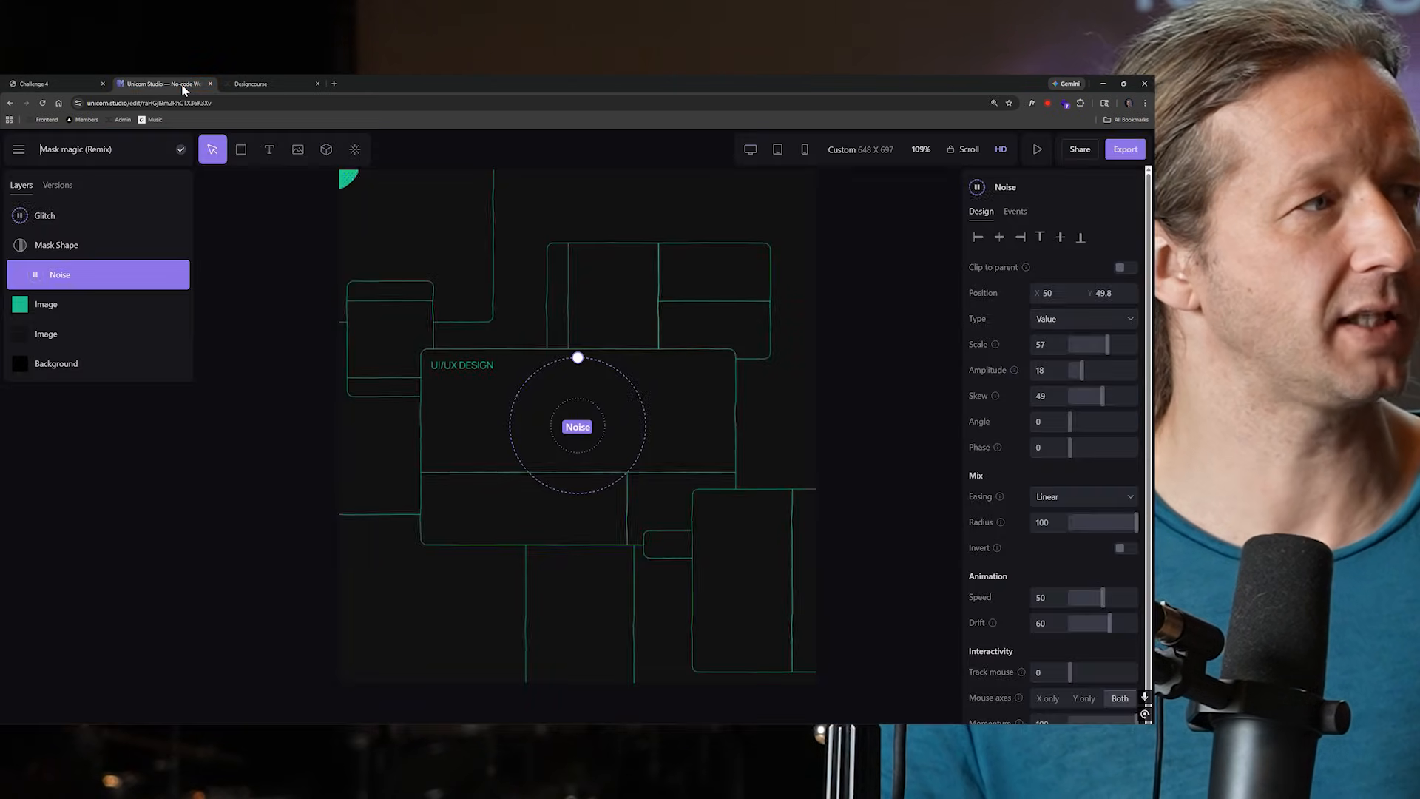
pyautogui.click(11, 107)
pyautogui.scroll(-3, 704, 516)
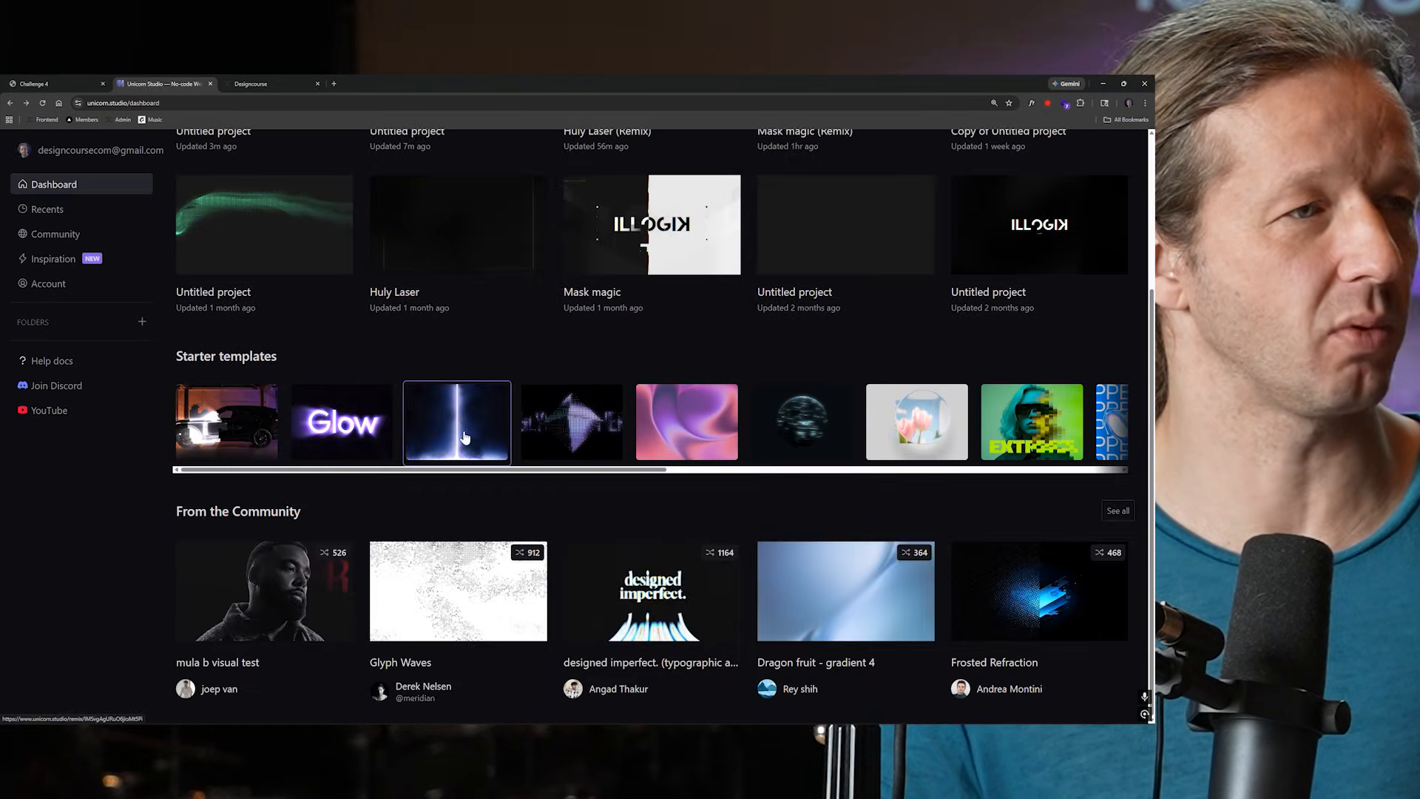
pyautogui.click(465, 438)
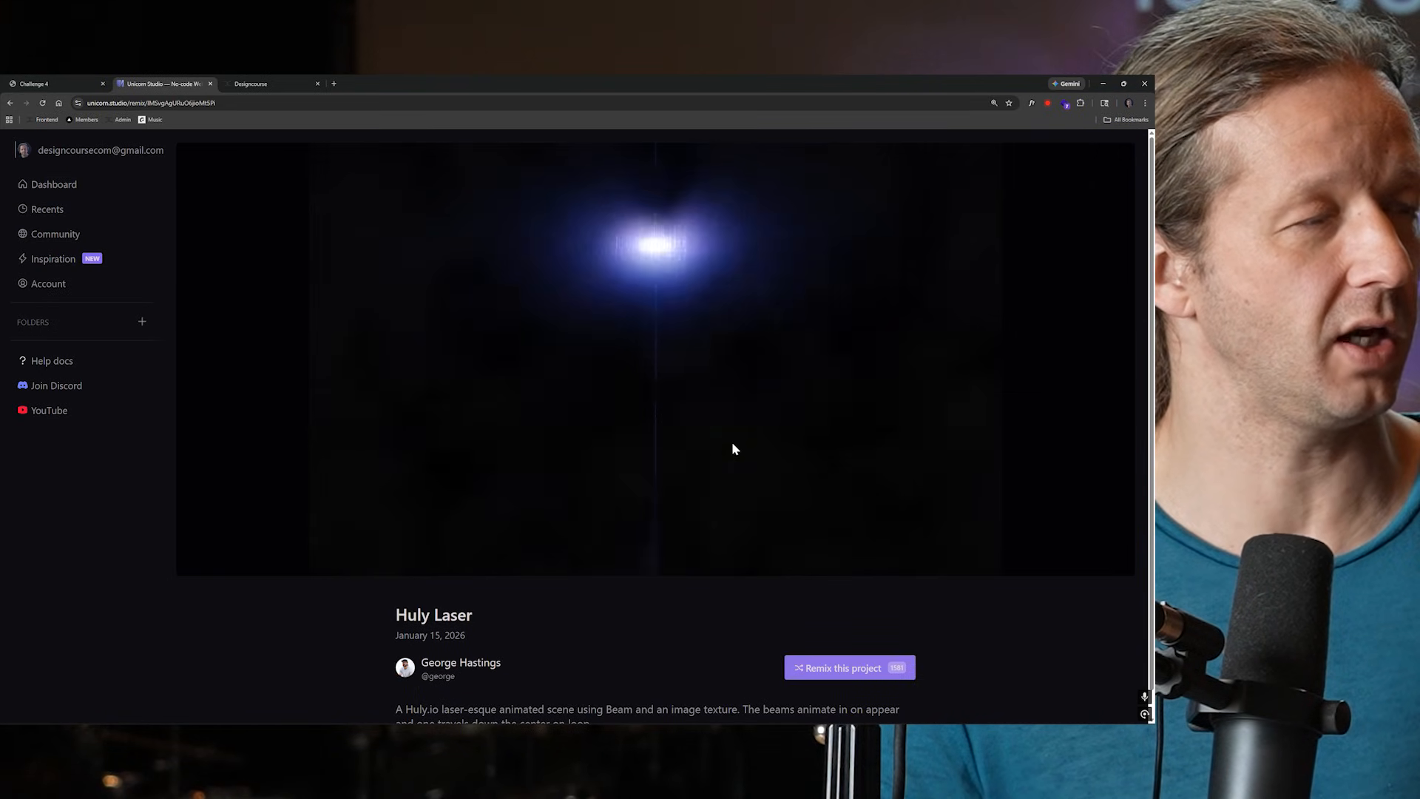
# Step: Remix the Huly Laser project and copy the remix's HTML embed code from its Embed export options
pyautogui.scroll(-1, 769, 503)
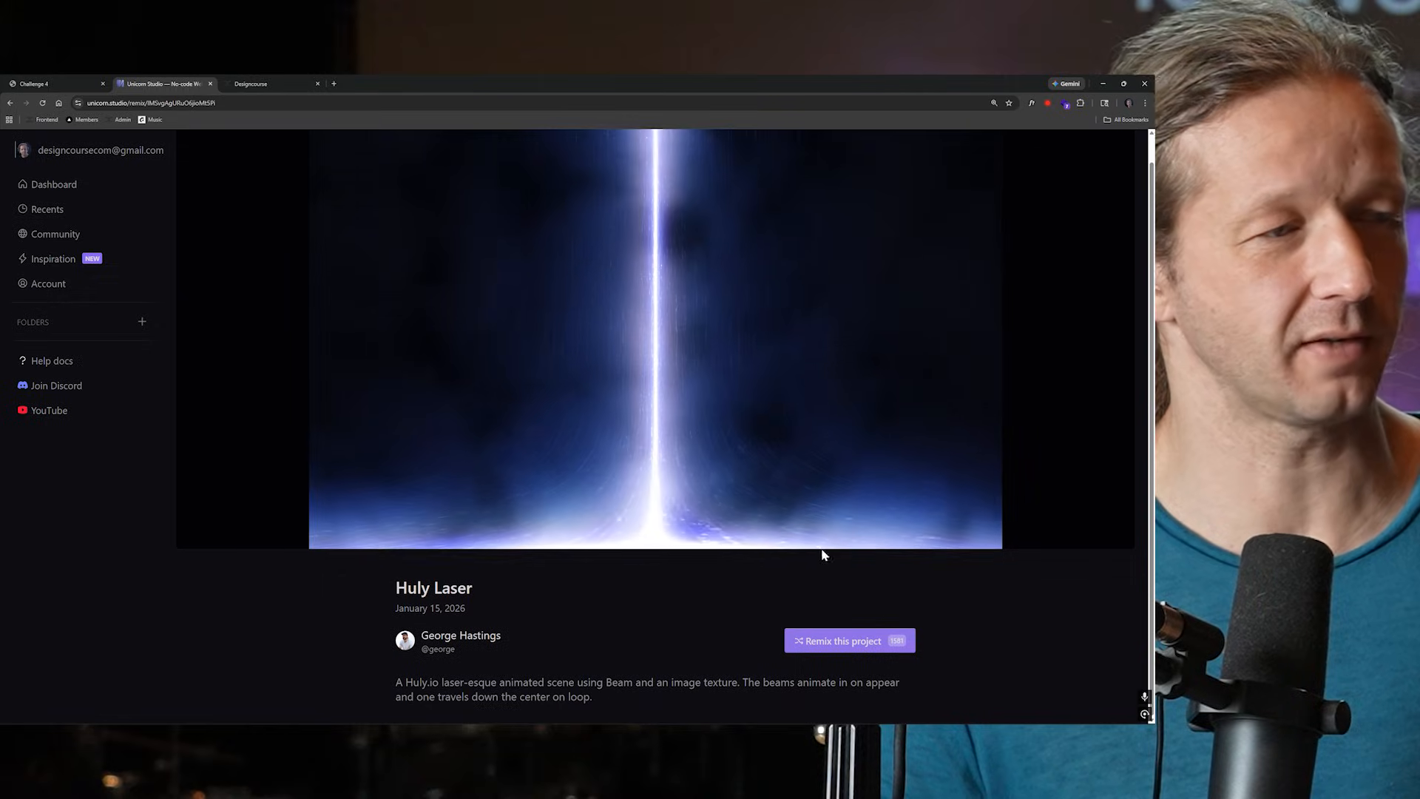
pyautogui.click(841, 640)
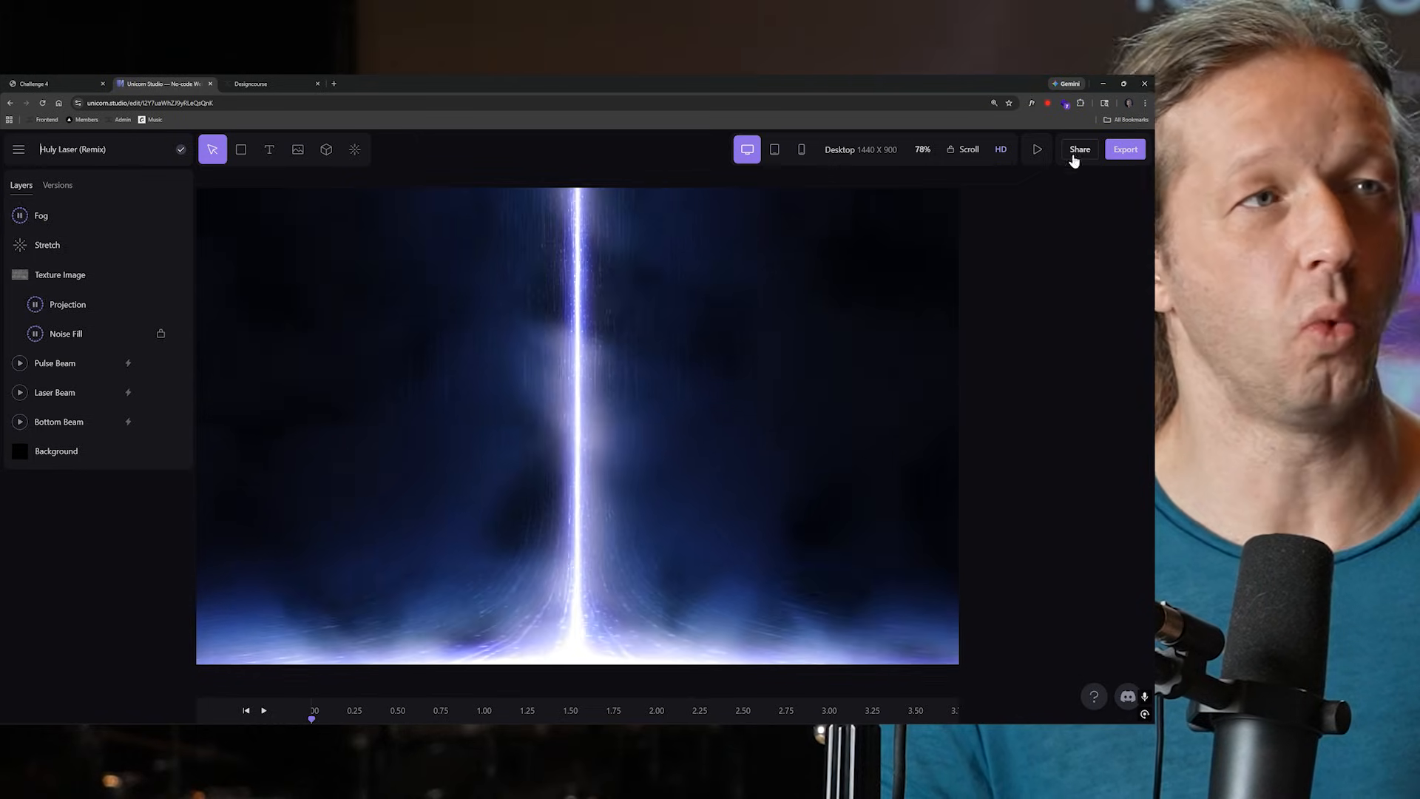
pyautogui.click(1080, 150)
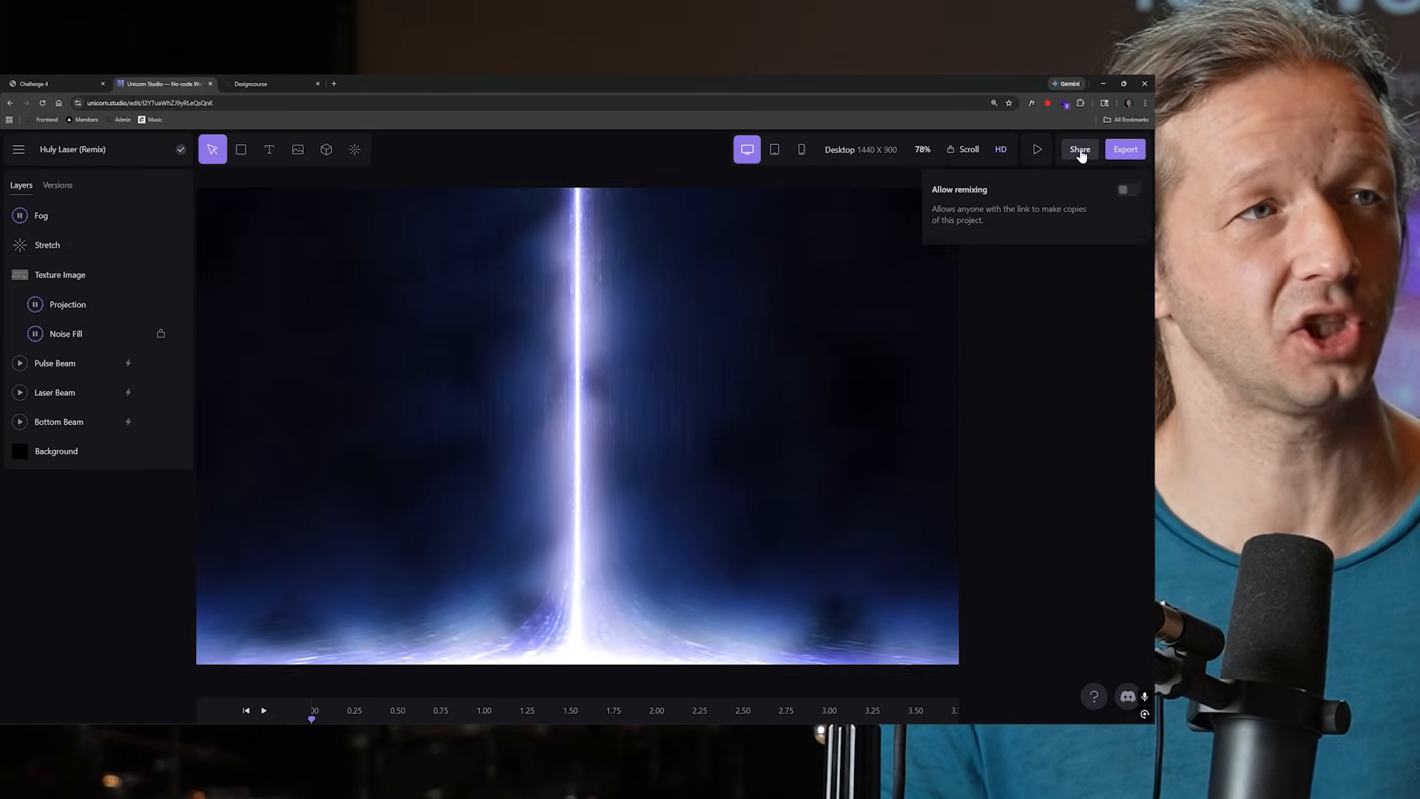
pyautogui.click(1122, 149)
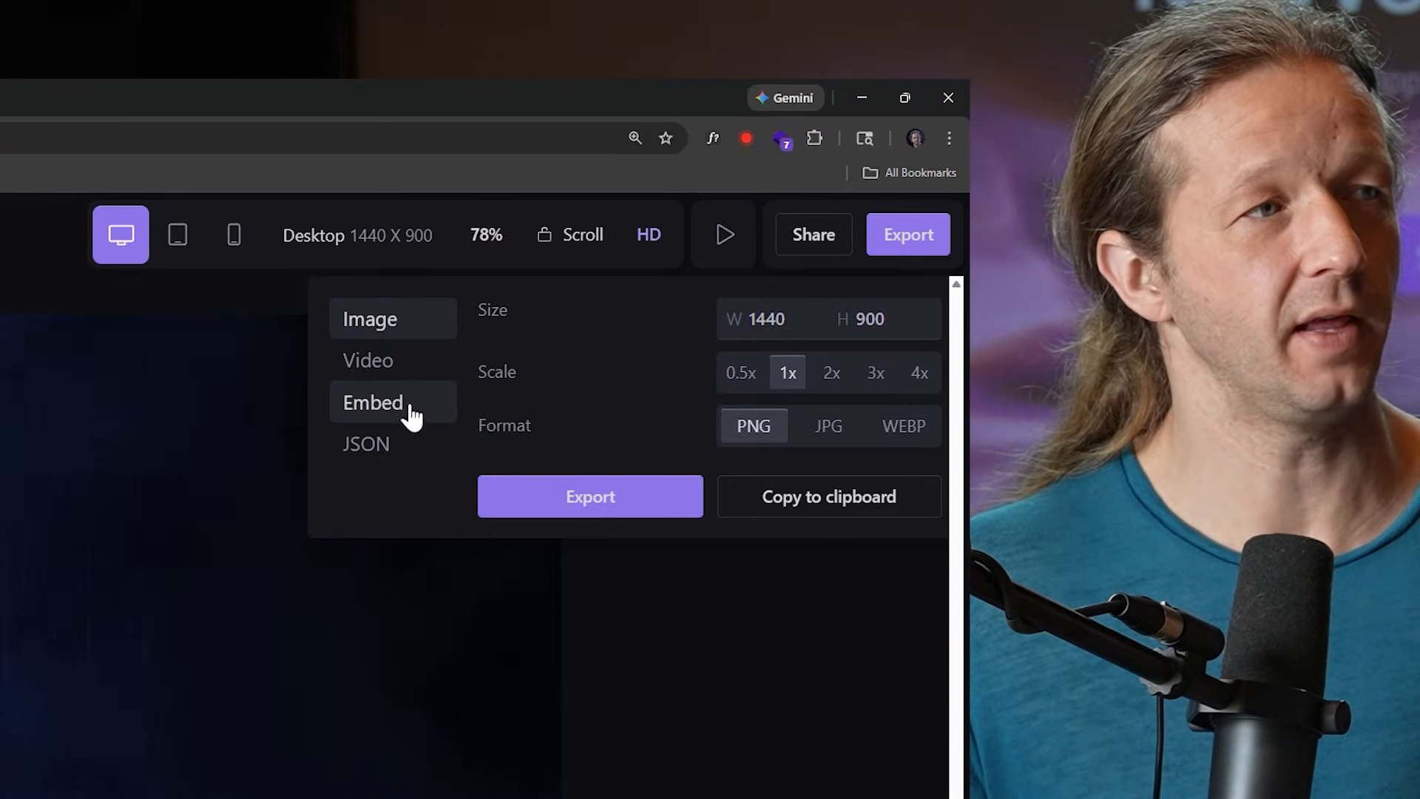
pyautogui.click(408, 404)
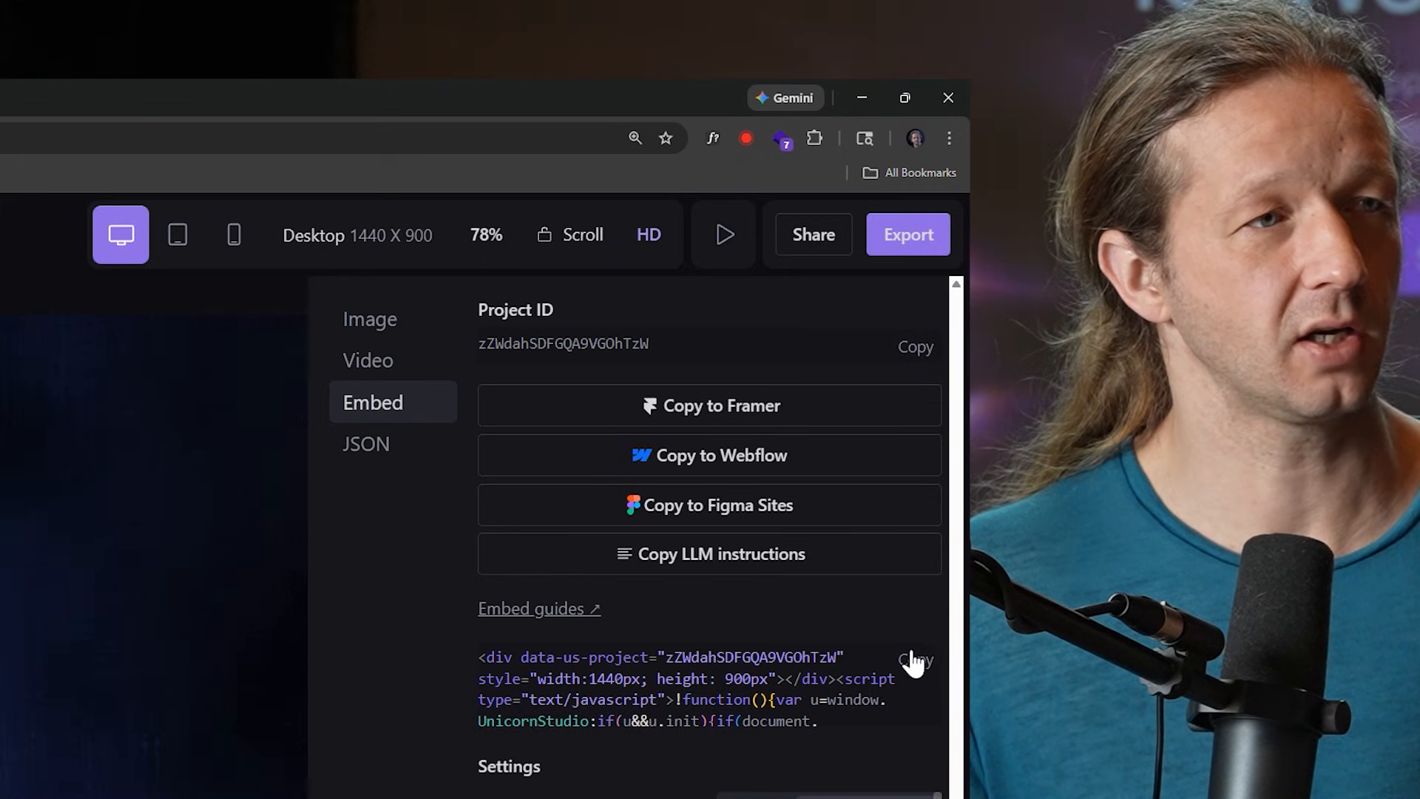
pyautogui.click(914, 660)
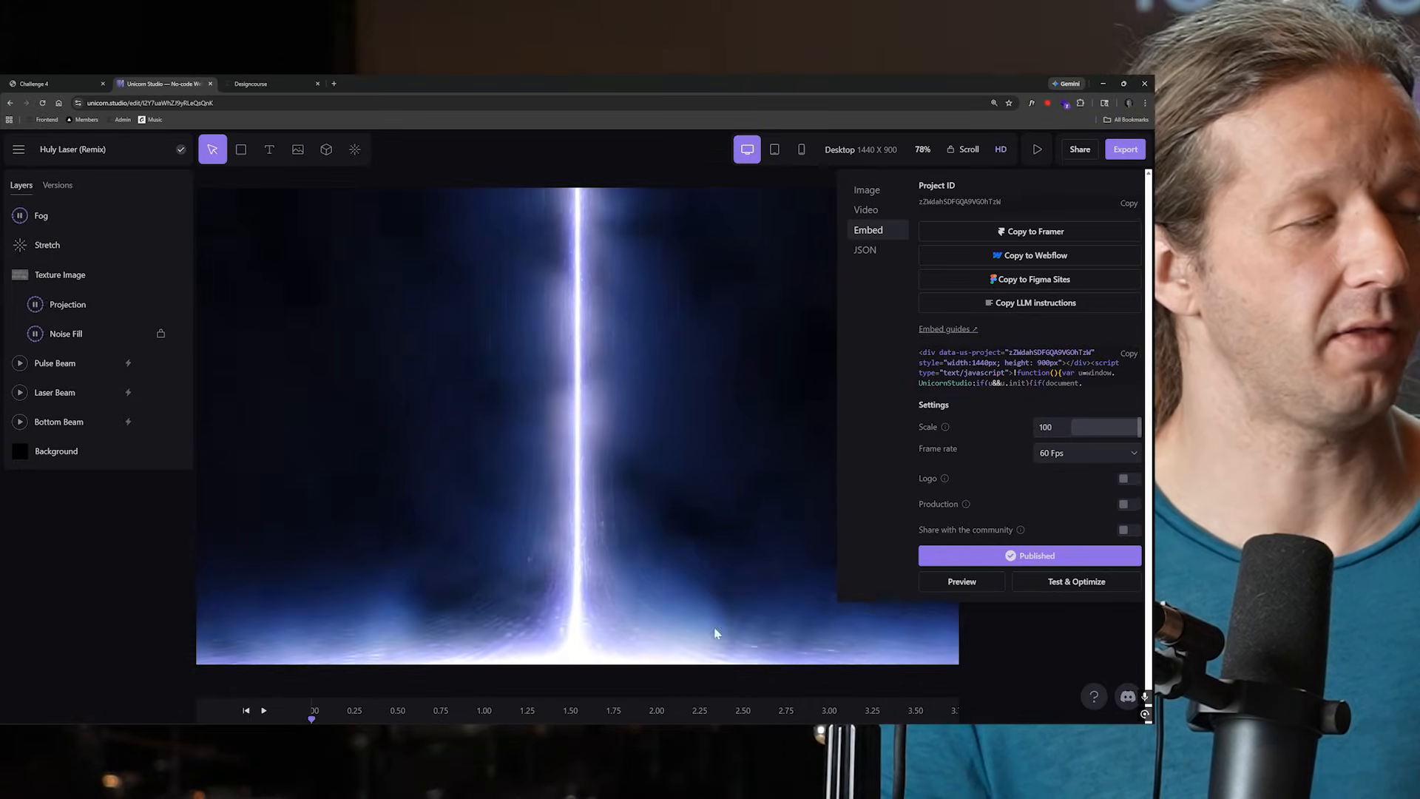
pyautogui.click(545, 541)
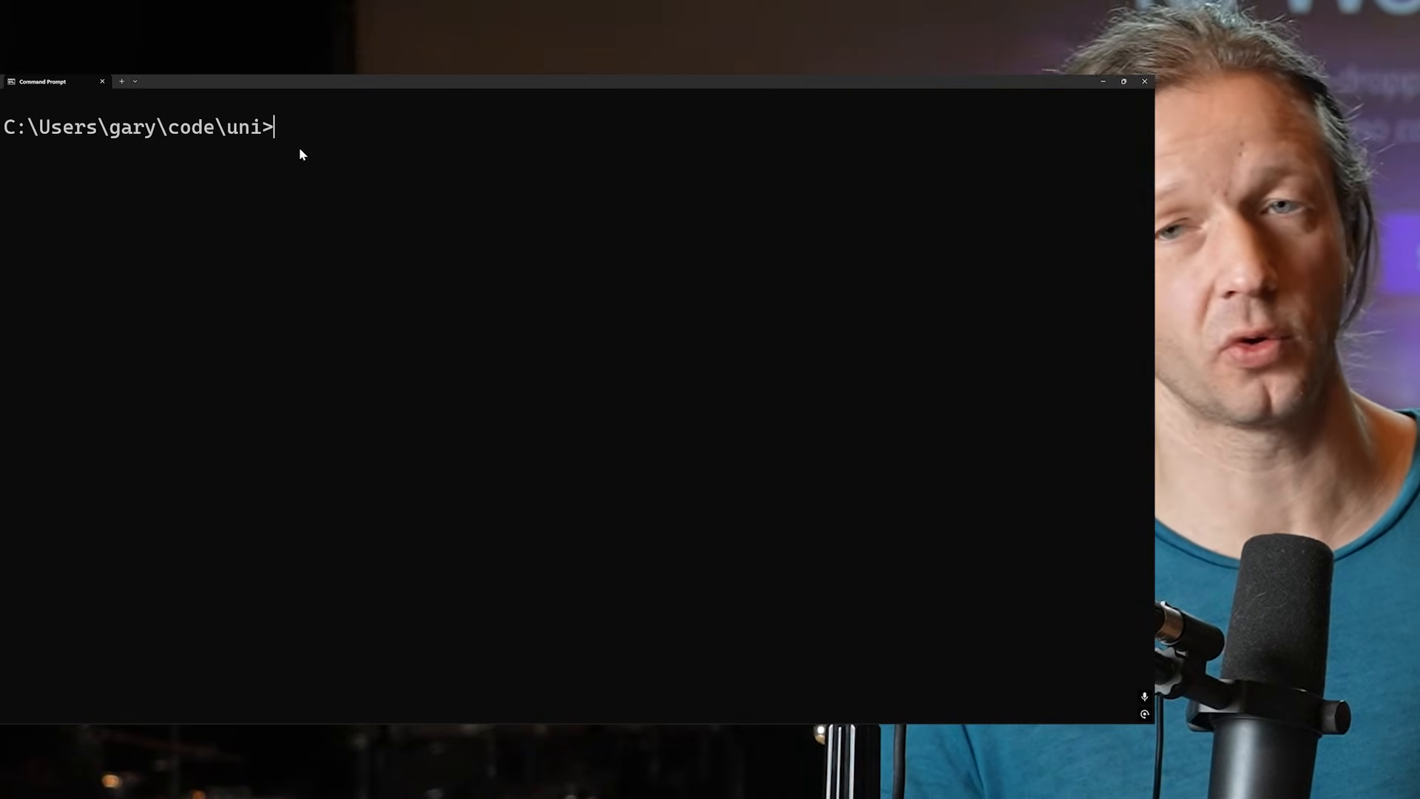
# Step: Switch to Command Prompt and launch Claude Code in the uni project folder
pyautogui.write('c')
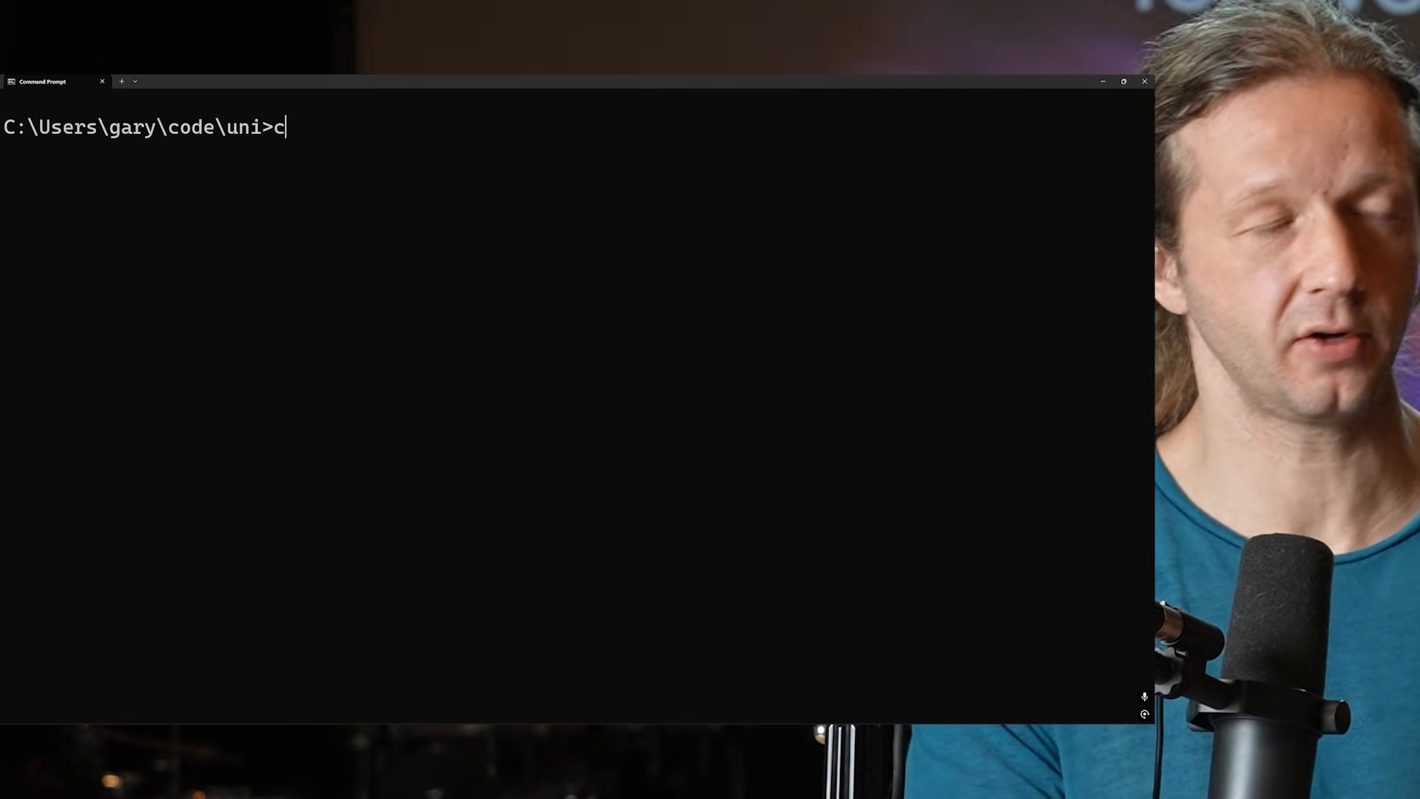
pyautogui.write('laude')
pyautogui.press('Return')
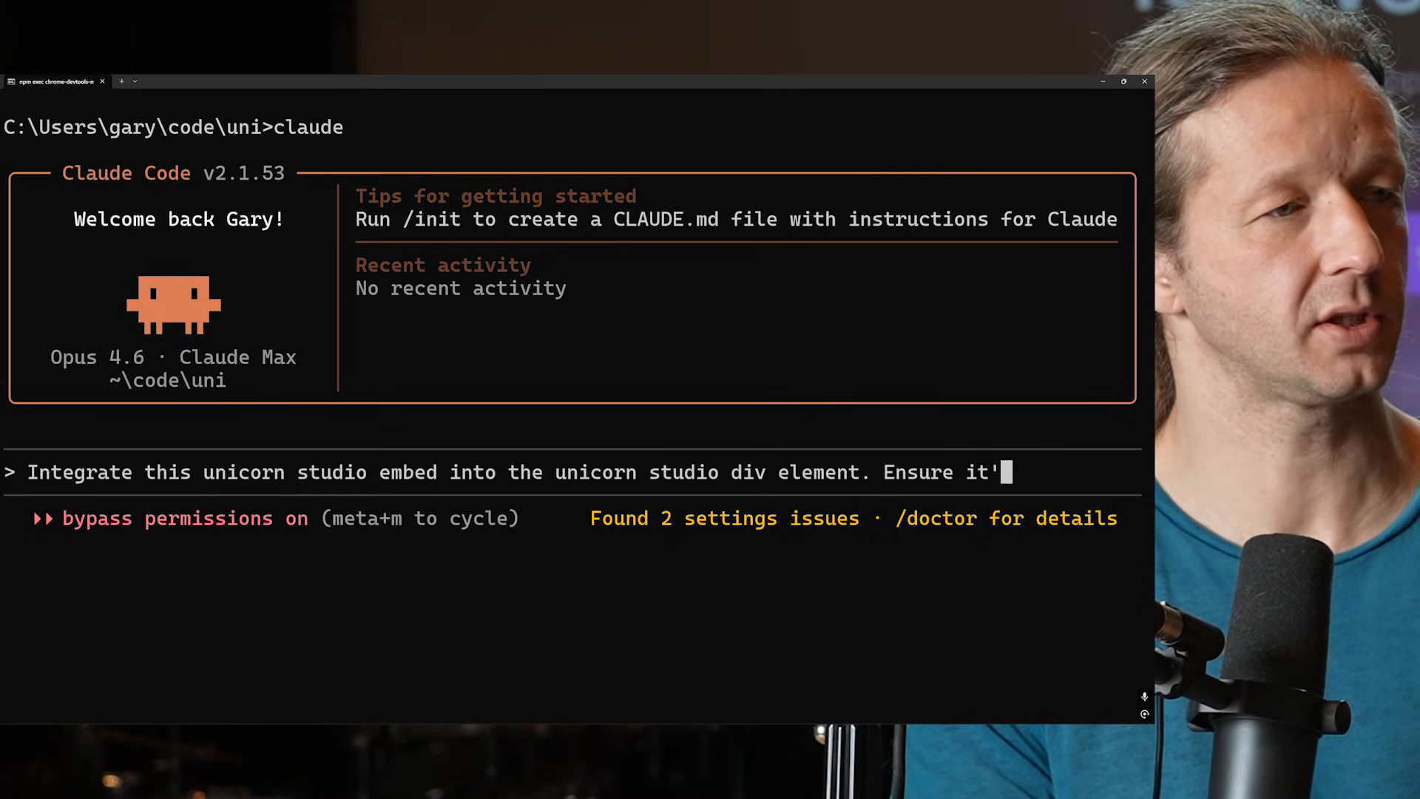
# Step: Ask Claude Code to integrate the pasted Unicorn Studio embed into the unicorn studio div element at 100% width and height
pyautogui.write('idth an')
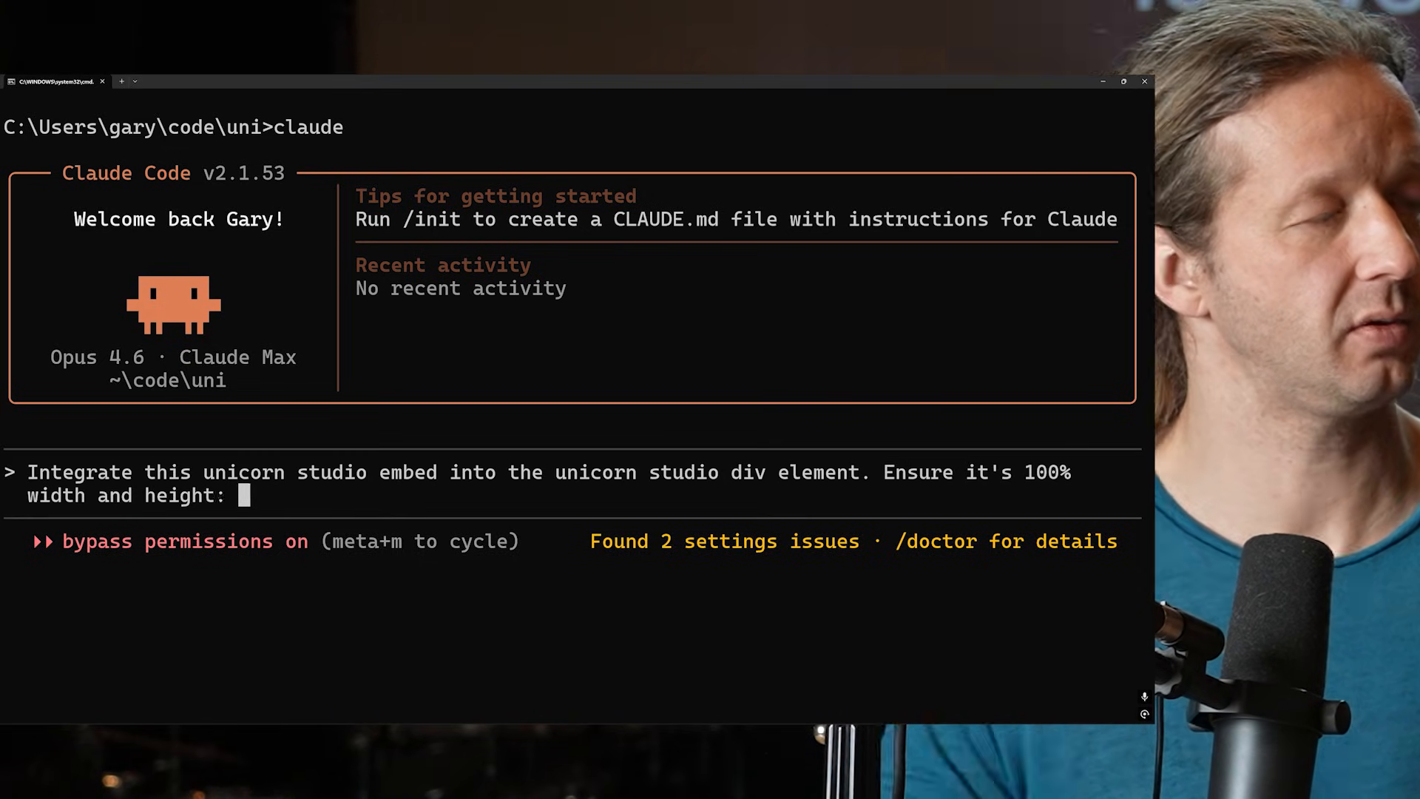
pyautogui.write('d height:')
pyautogui.hotkey('ctrl', 'v')
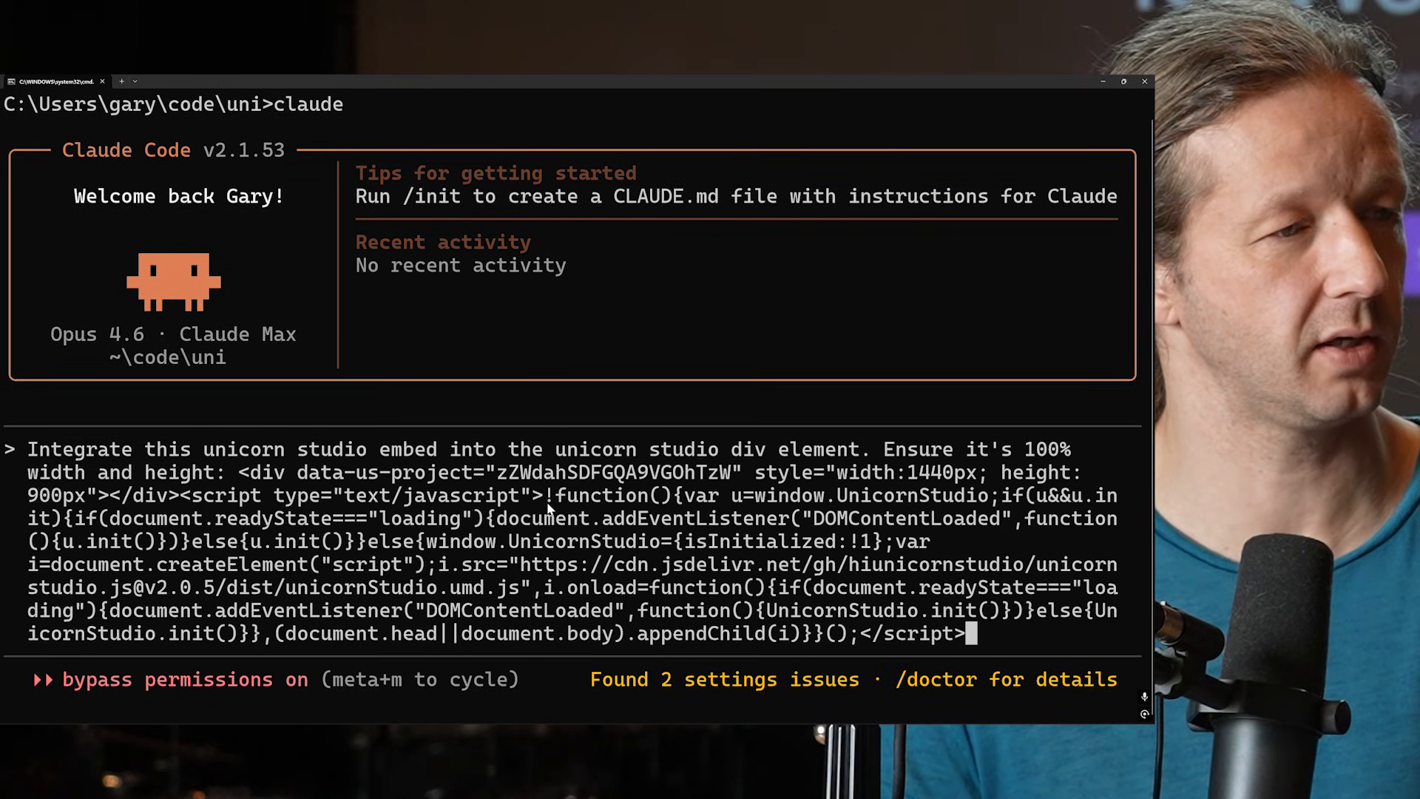
pyautogui.press('Return')
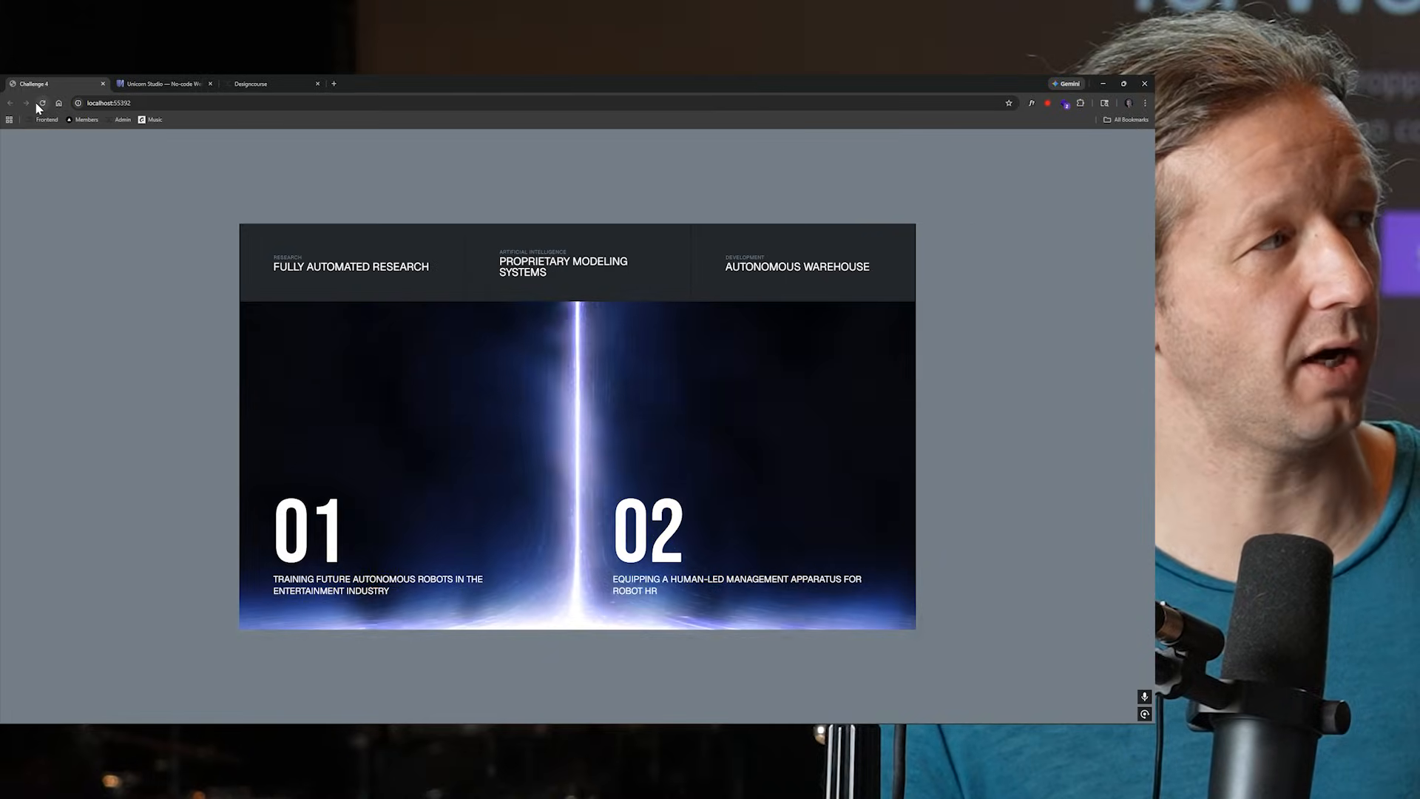
# Step: Switch to Chrome, reload the local Challenge 4 page to watch the laser effect, and minimize the browser
pyautogui.click(39, 103)
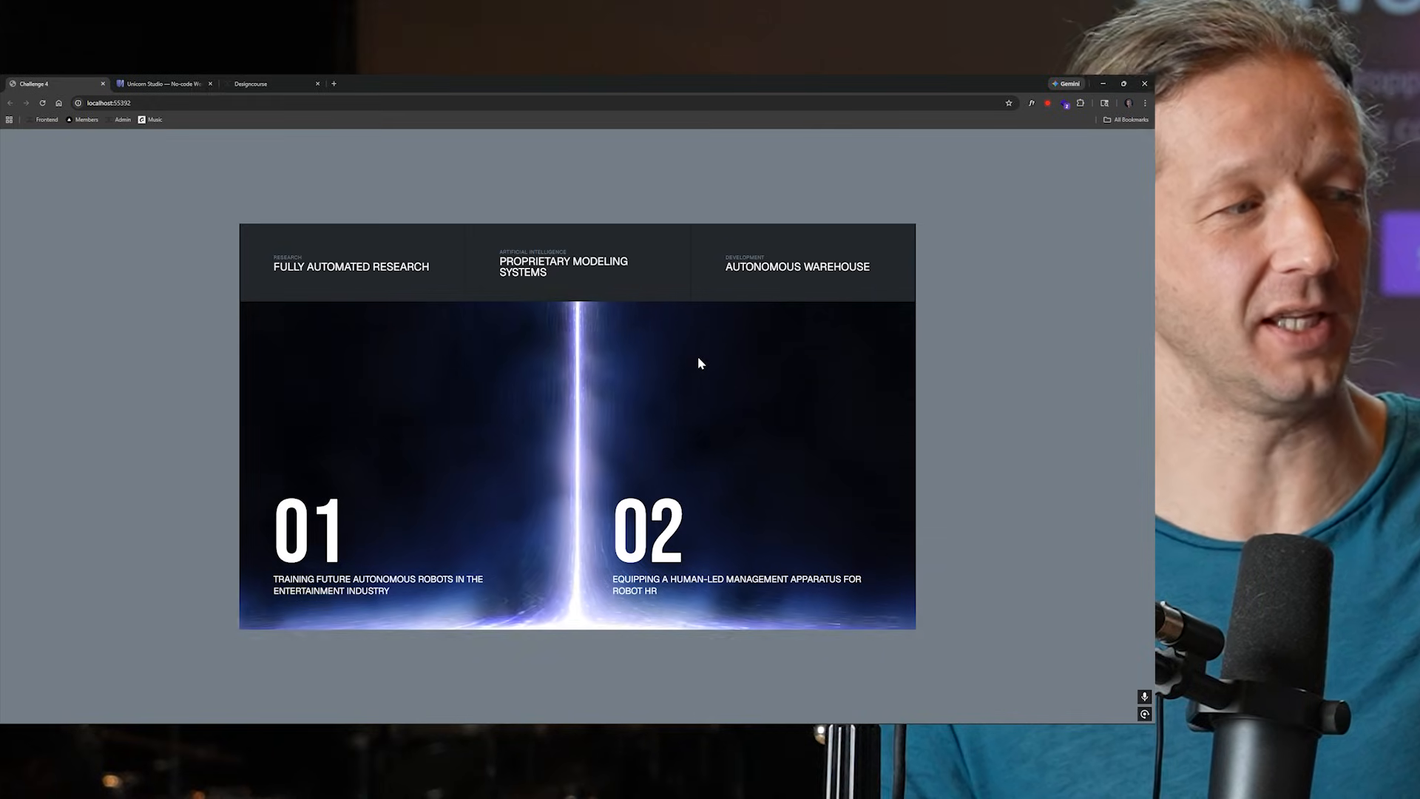
pyautogui.click(43, 104)
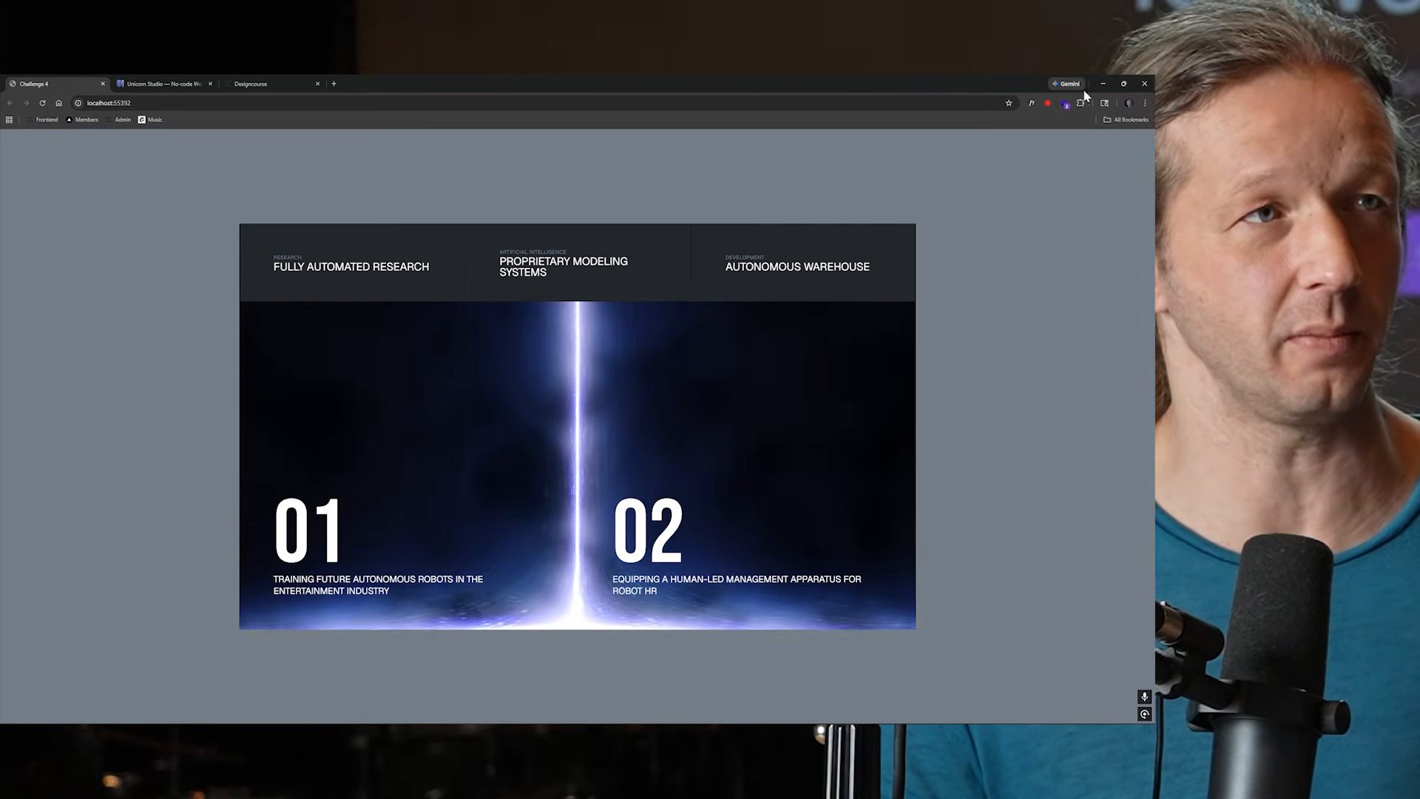
pyautogui.click(1103, 83)
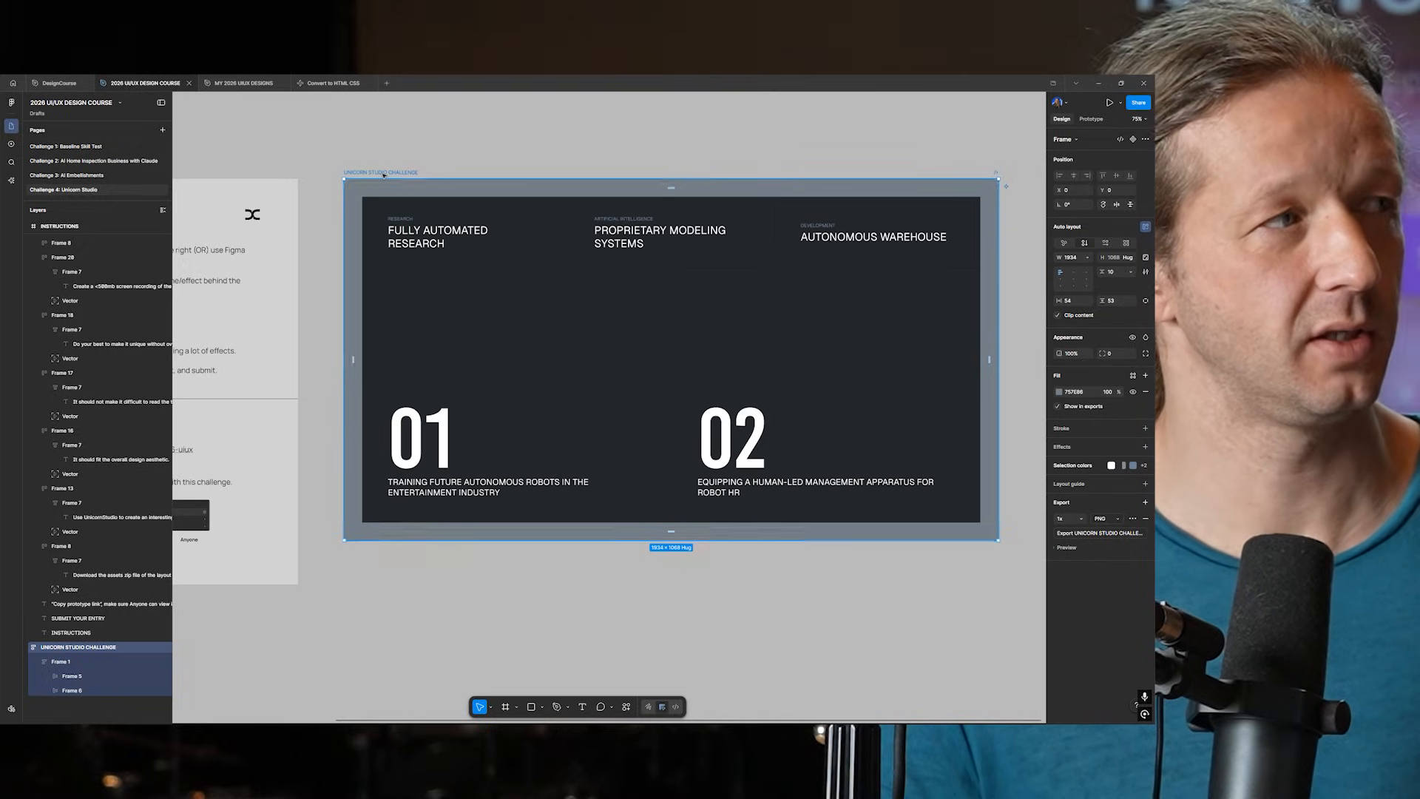
# Step: Create a new Figma Make file and attach the copied Unicorn Studio challenge frame to its prompt
pyautogui.click(385, 84)
pyautogui.click(1088, 109)
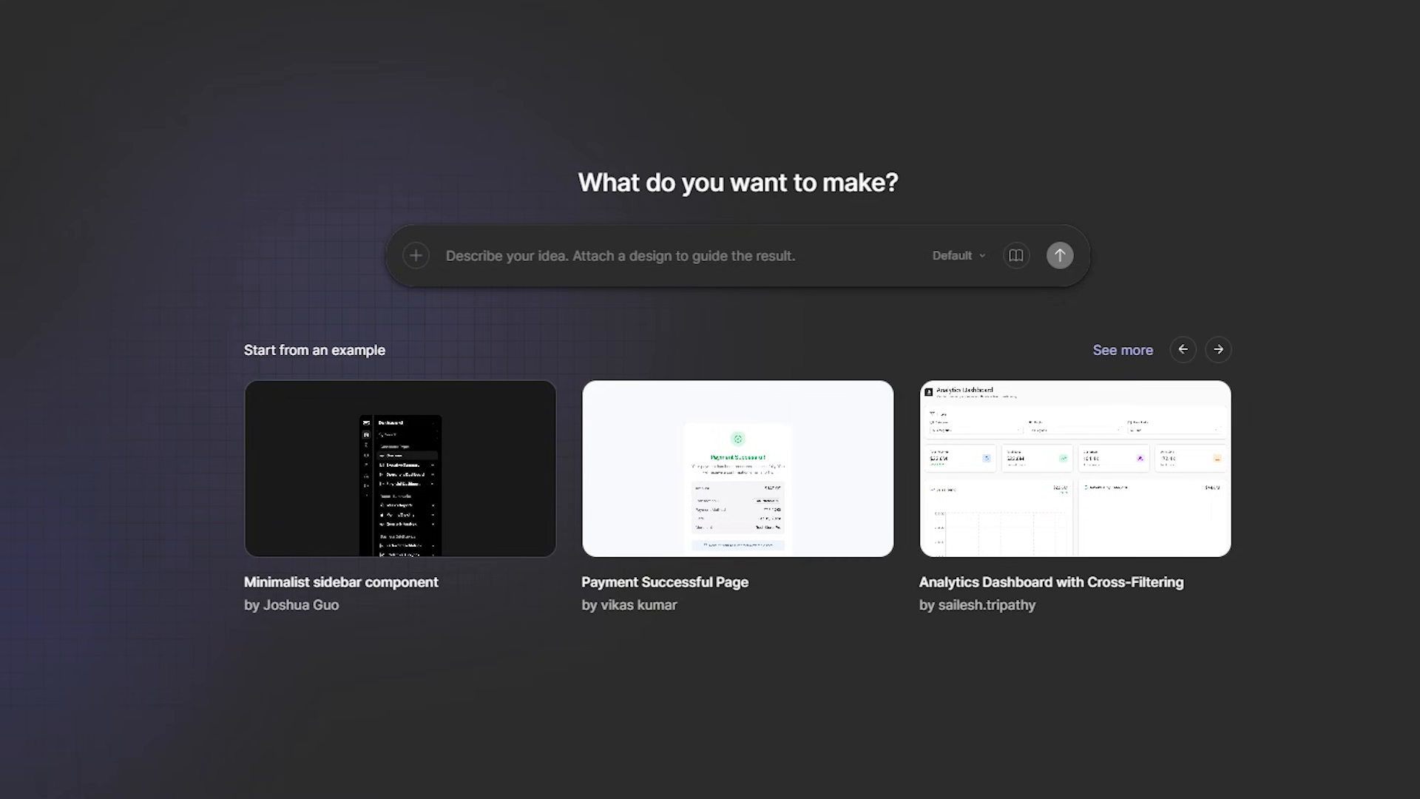
pyautogui.hotkey('ctrl', 'v')
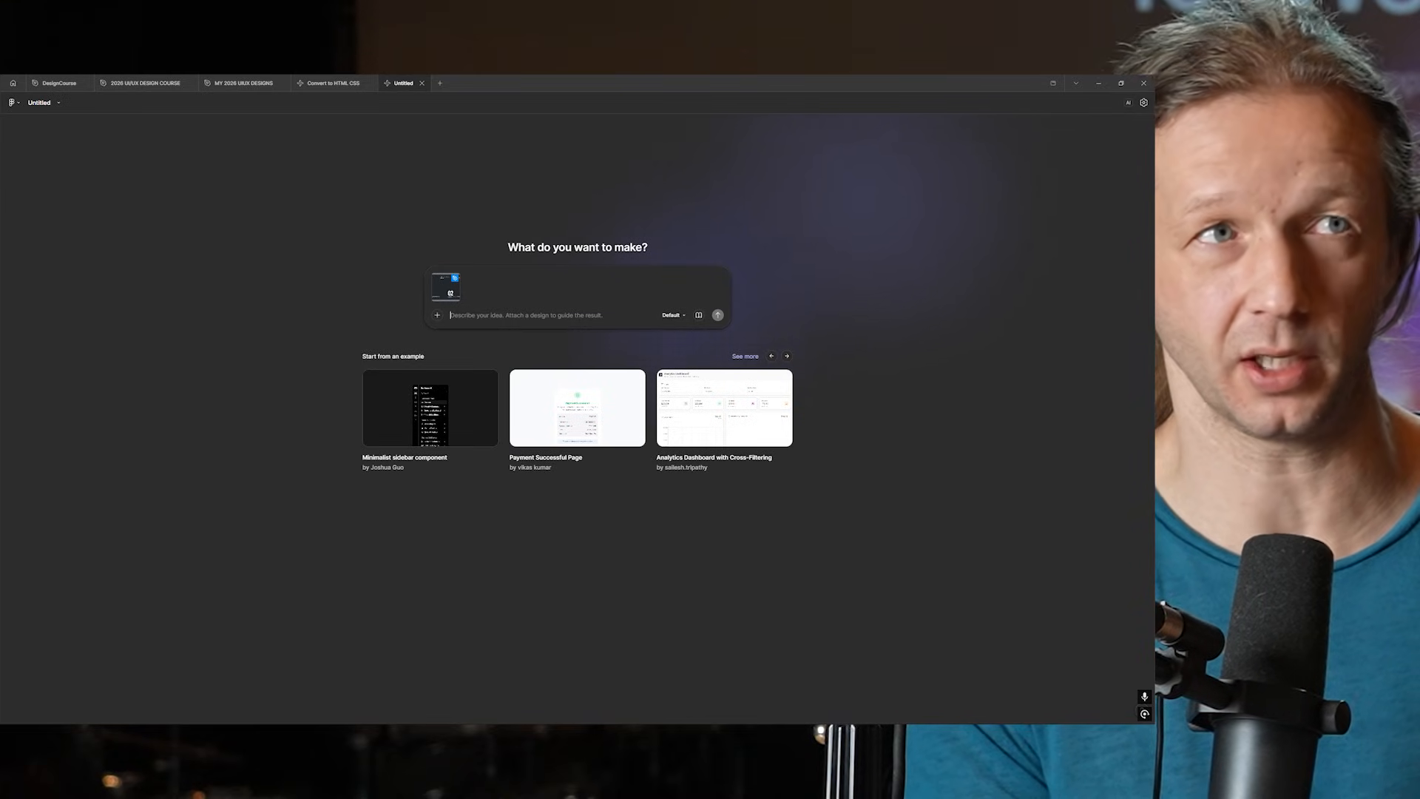
# Step: Open the Convert to HTML CSS Make file and resize its window to check how the layout responds, restoring full size at the end
pyautogui.click(323, 83)
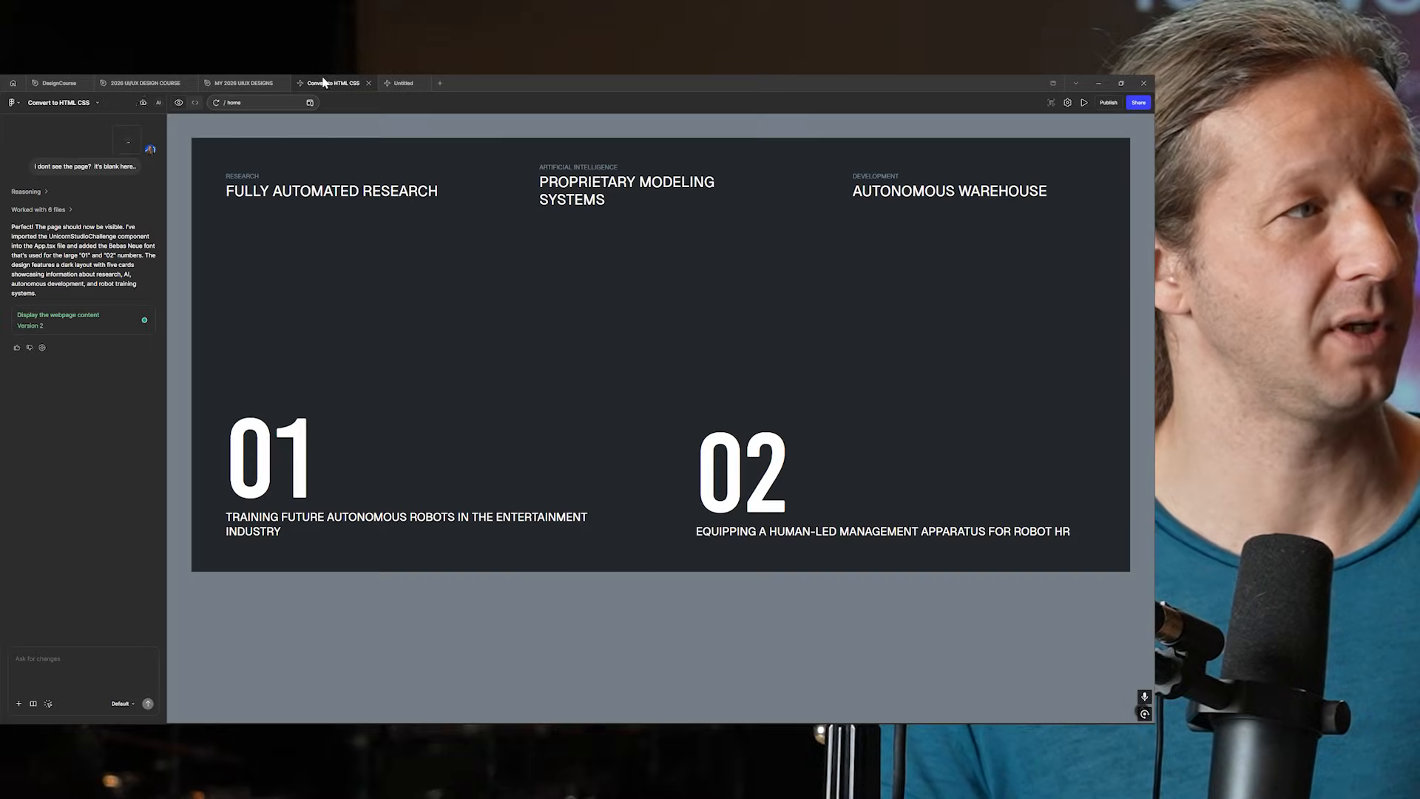
pyautogui.doubleClick(641, 94)
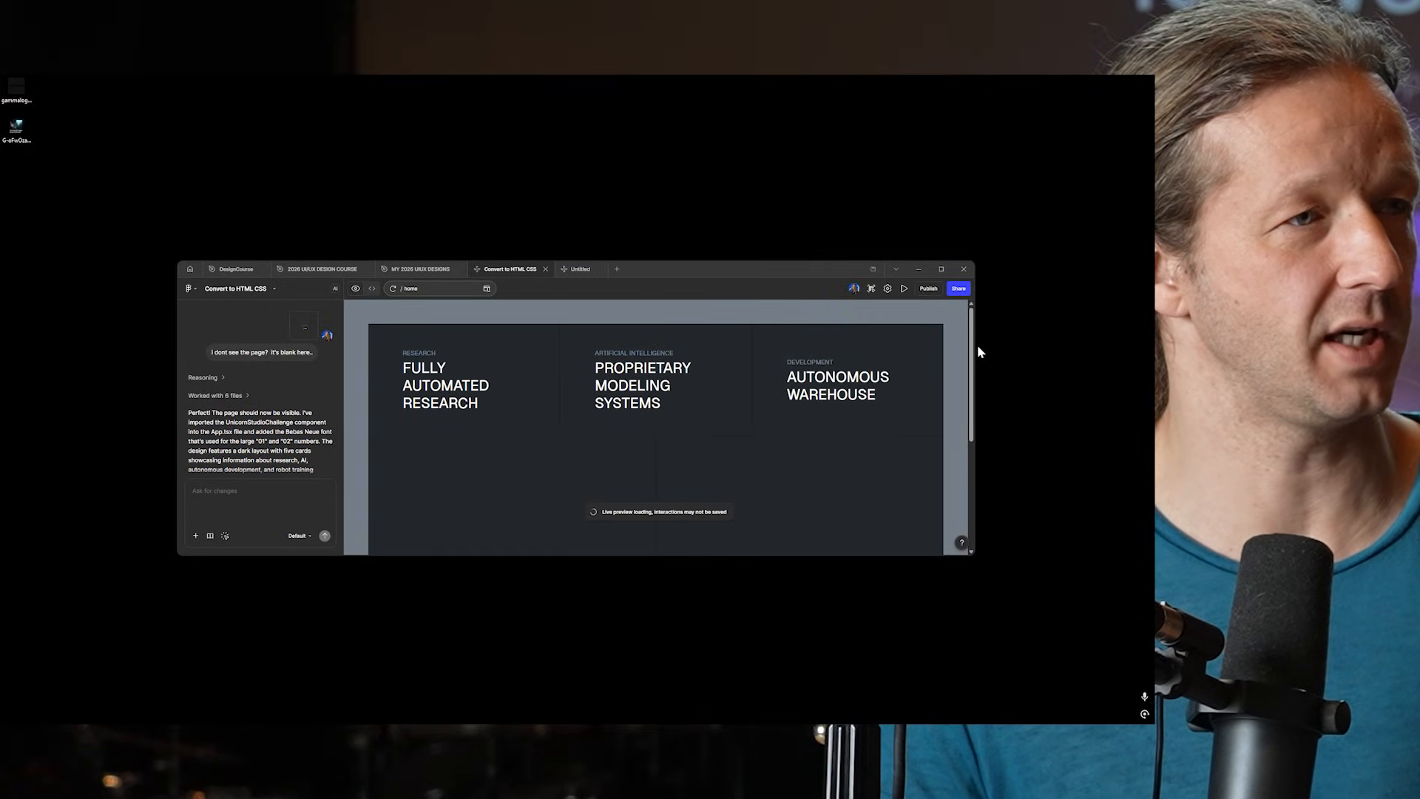
pyautogui.moveTo(966, 347)
pyautogui.mouseDown()
pyautogui.moveTo(656, 343)
pyautogui.moveTo(982, 338)
pyautogui.mouseUp()
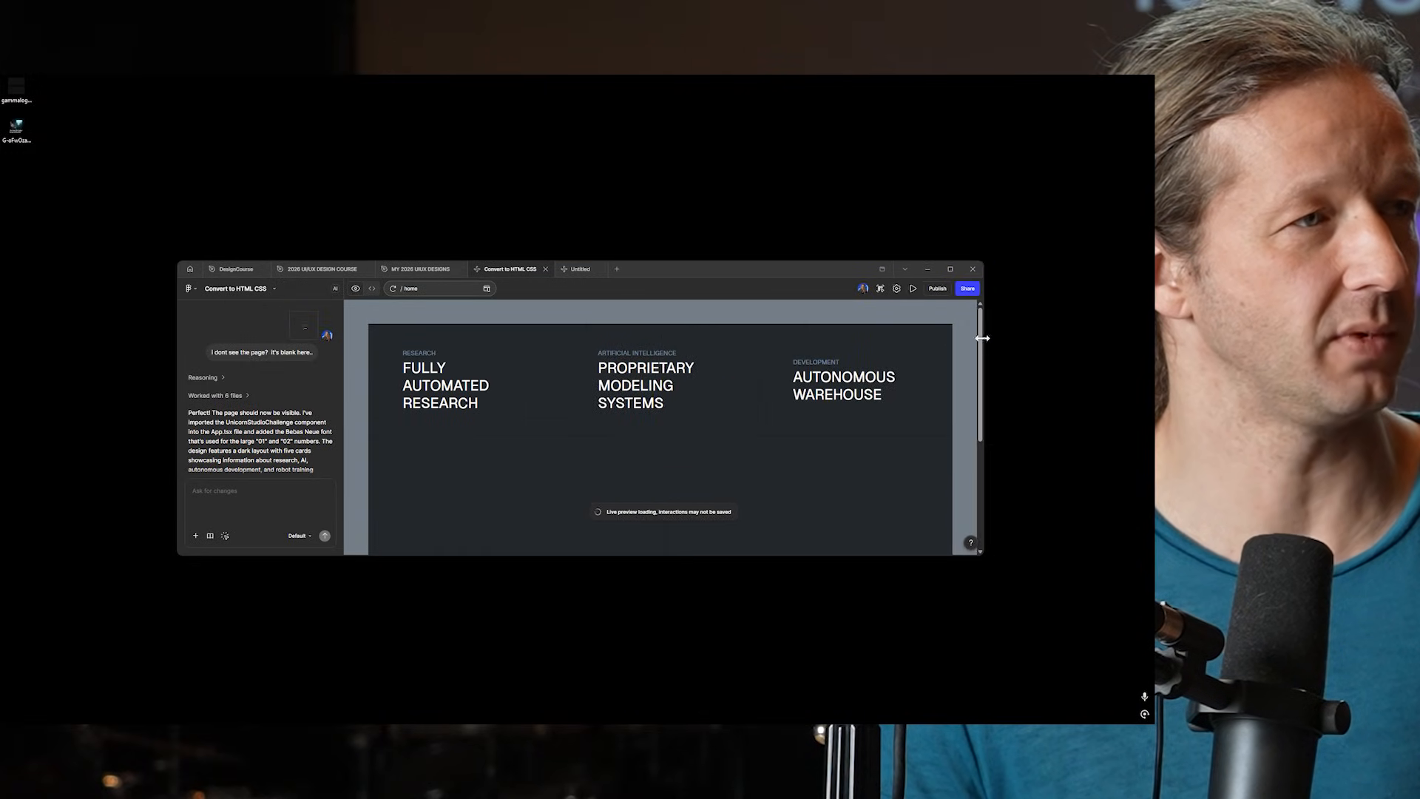
pyautogui.doubleClick(774, 273)
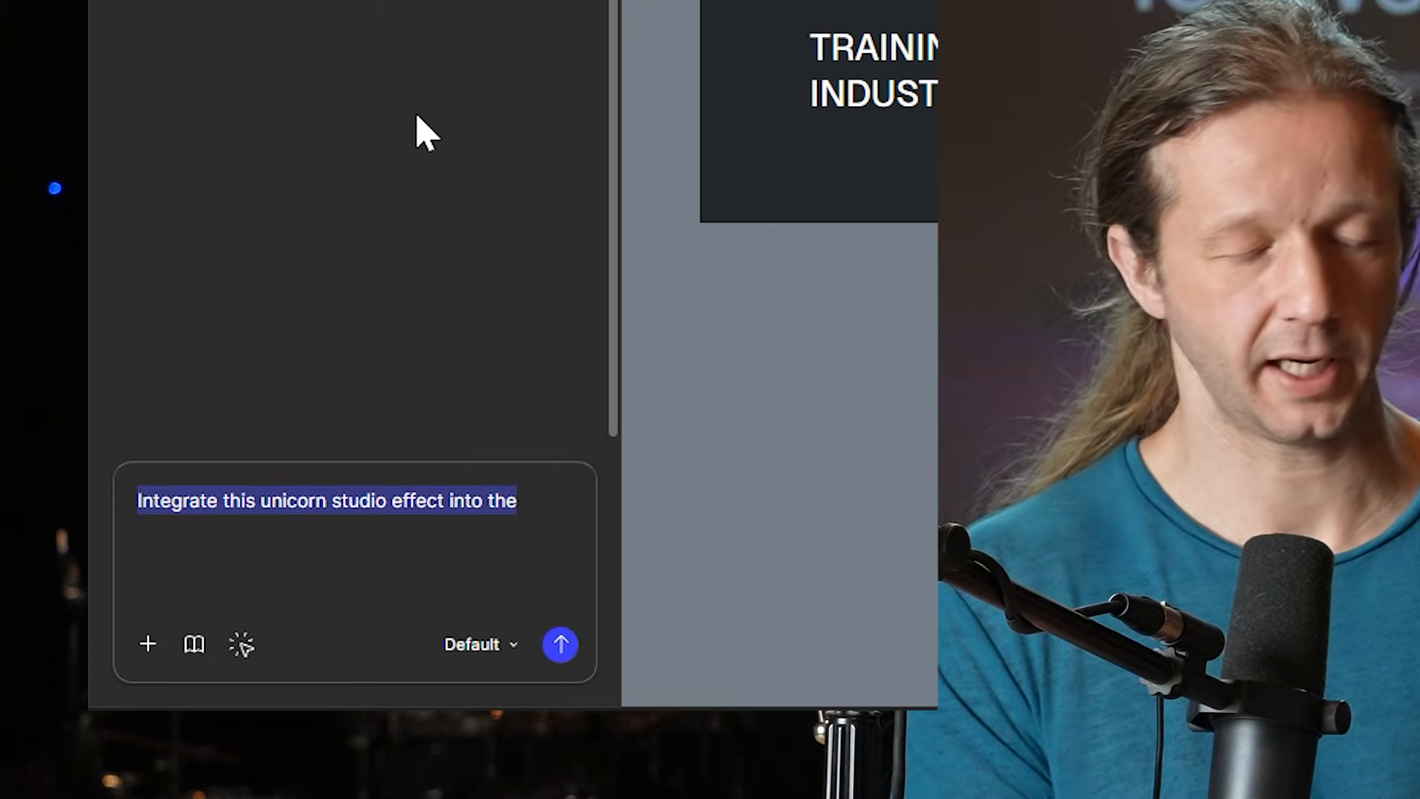
# Step: Replace the draft Make prompt with "Integrate unicorn studio behind the 2 columns"
pyautogui.press('BackSpace')
pyautogui.write('Integrate unicor')
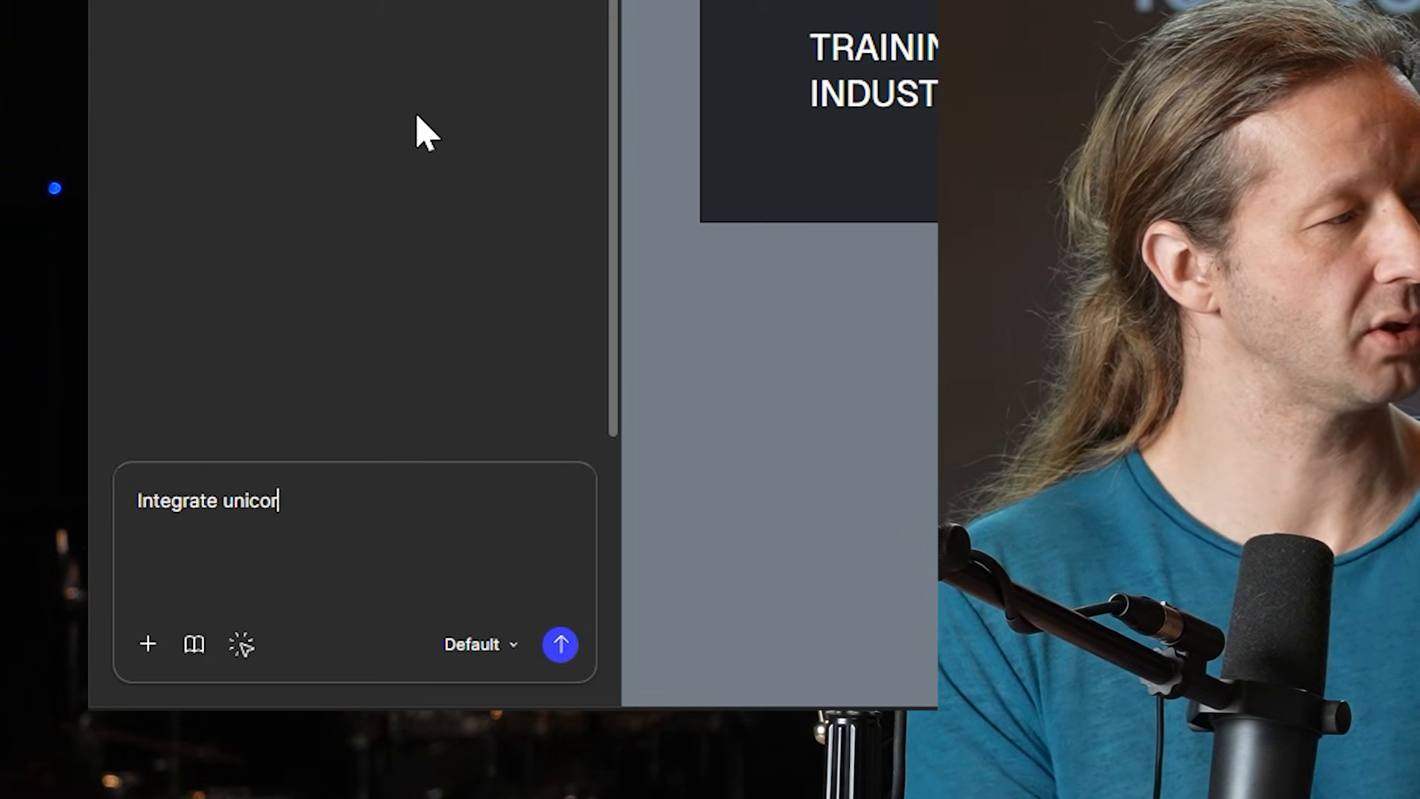
pyautogui.write('n studio behind t')
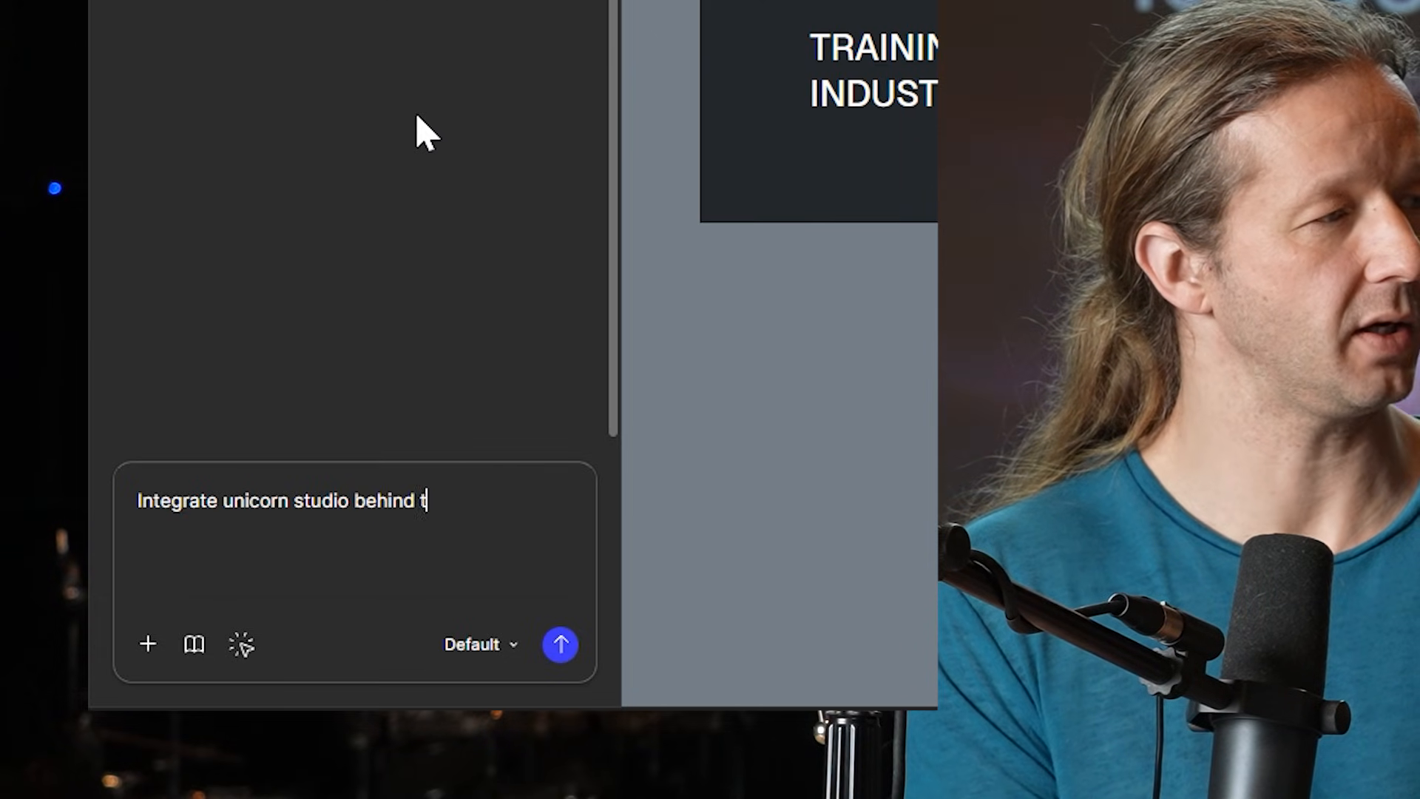
pyautogui.write('he tw')
pyautogui.press('BackSpace')
pyautogui.press('BackSpace')
pyautogui.write('2 col')
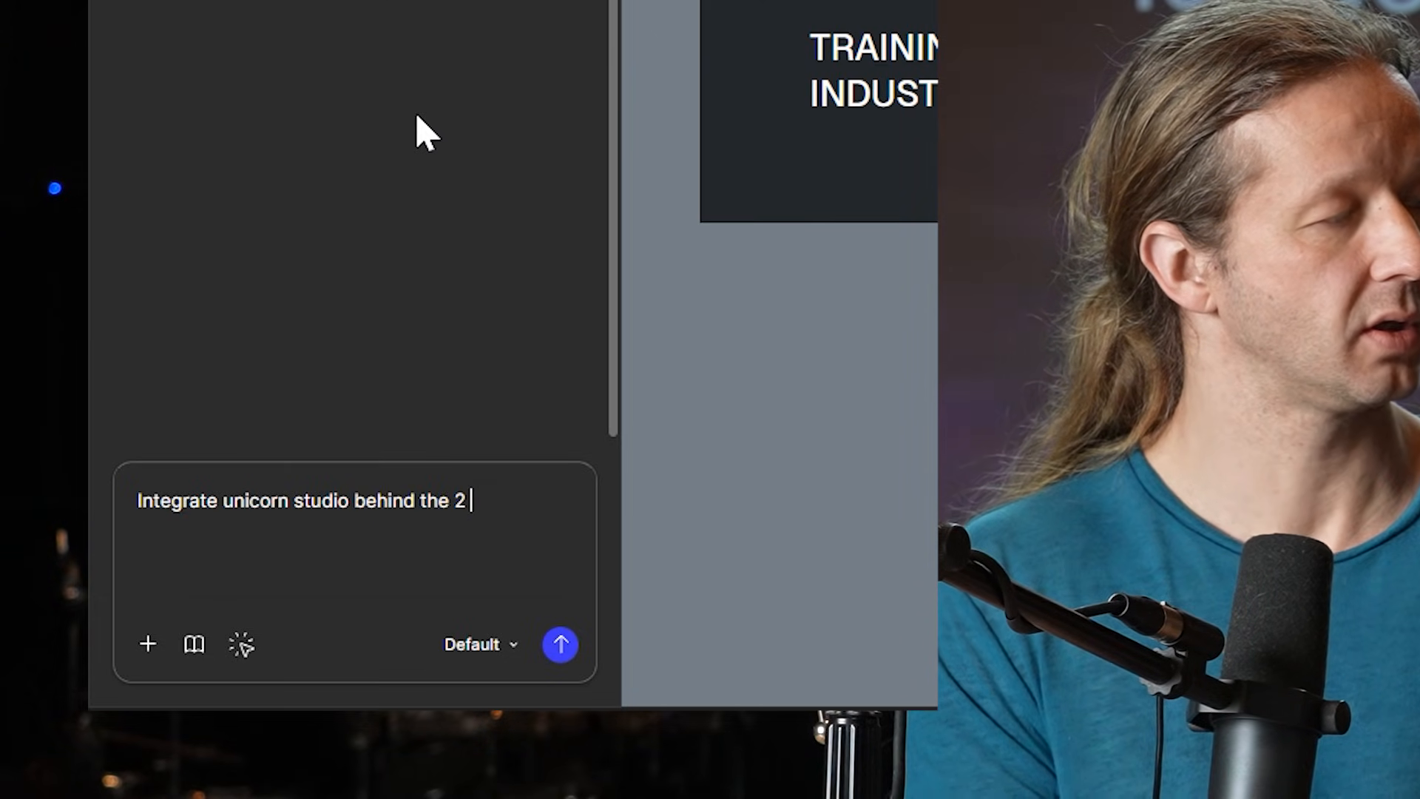
pyautogui.write('umns')
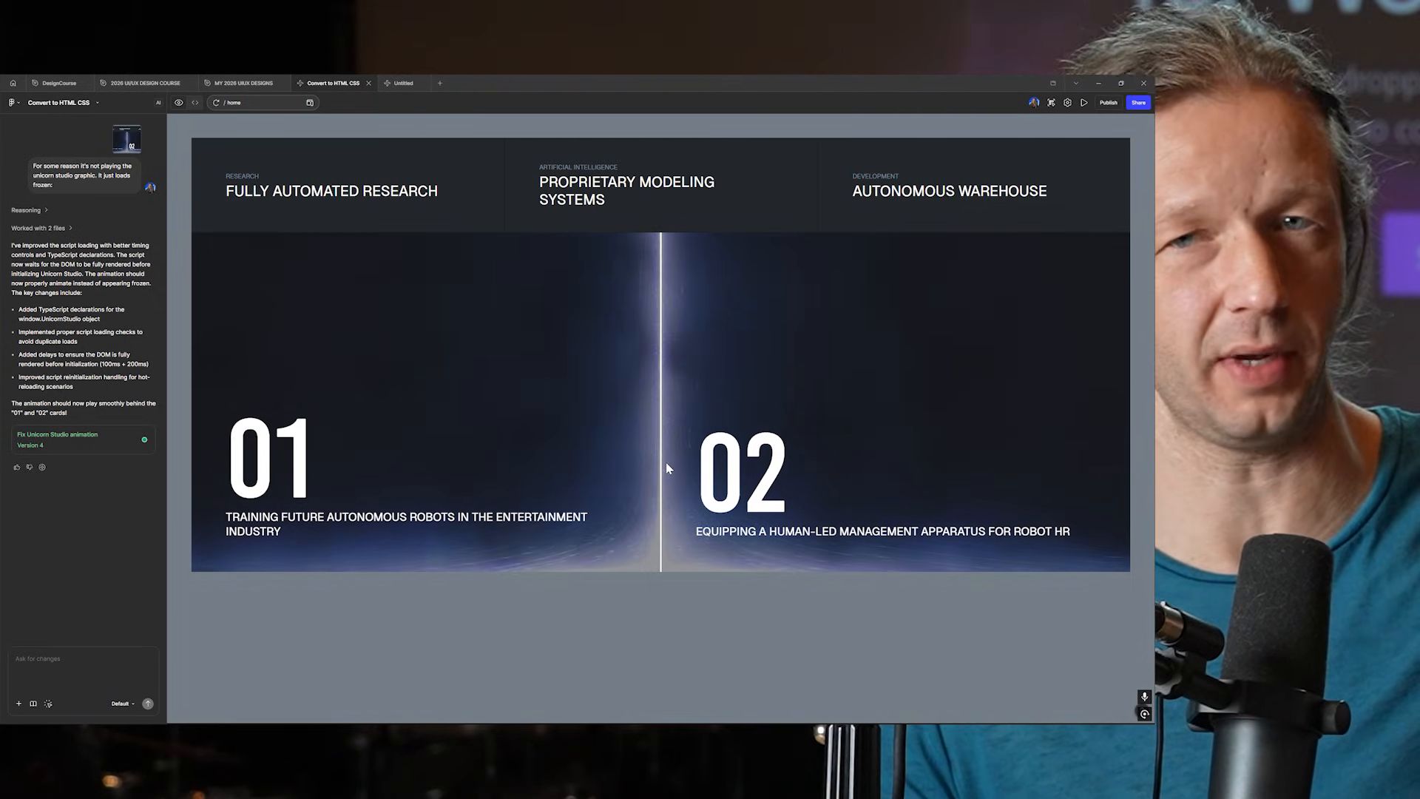
# Step: Review the Make chat history about the Unicorn Studio integration and the animation fix
pyautogui.scroll(1, 81, 333)
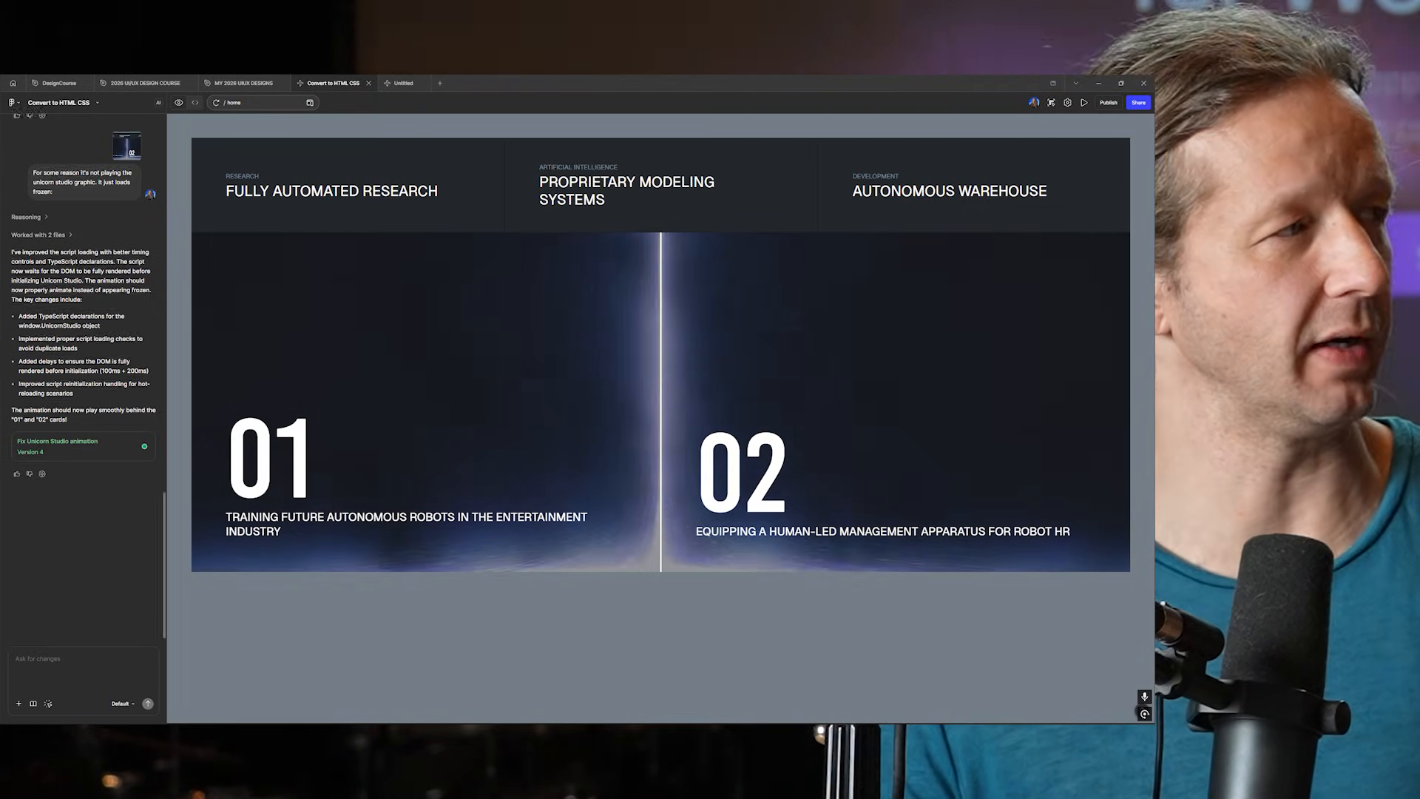
pyautogui.scroll(3, 47, 351)
pyautogui.scroll(-3, 48, 351)
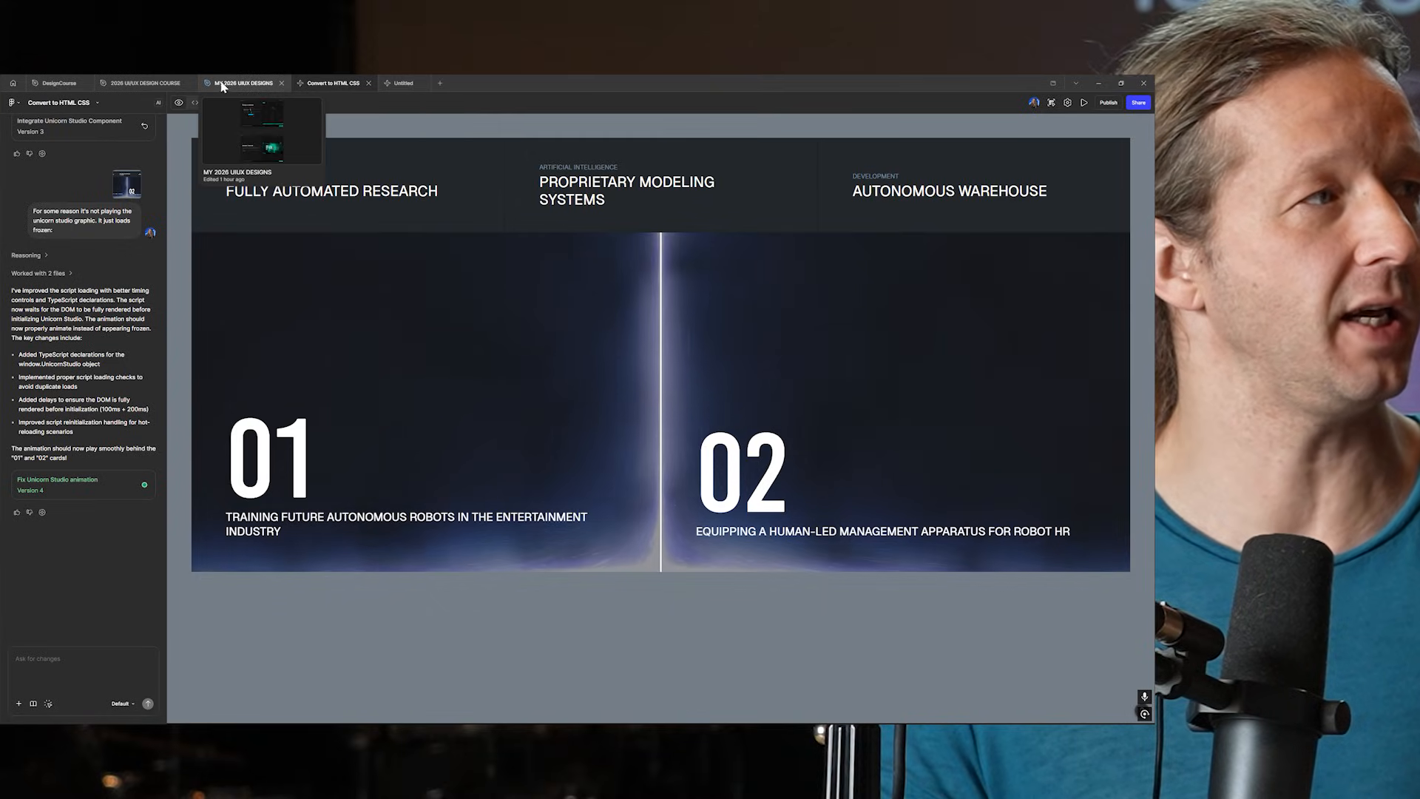
# Step: Return to the 2026 UI/UX DESIGN COURSE file and read the Challenge 4 instructions up close
pyautogui.click(231, 85)
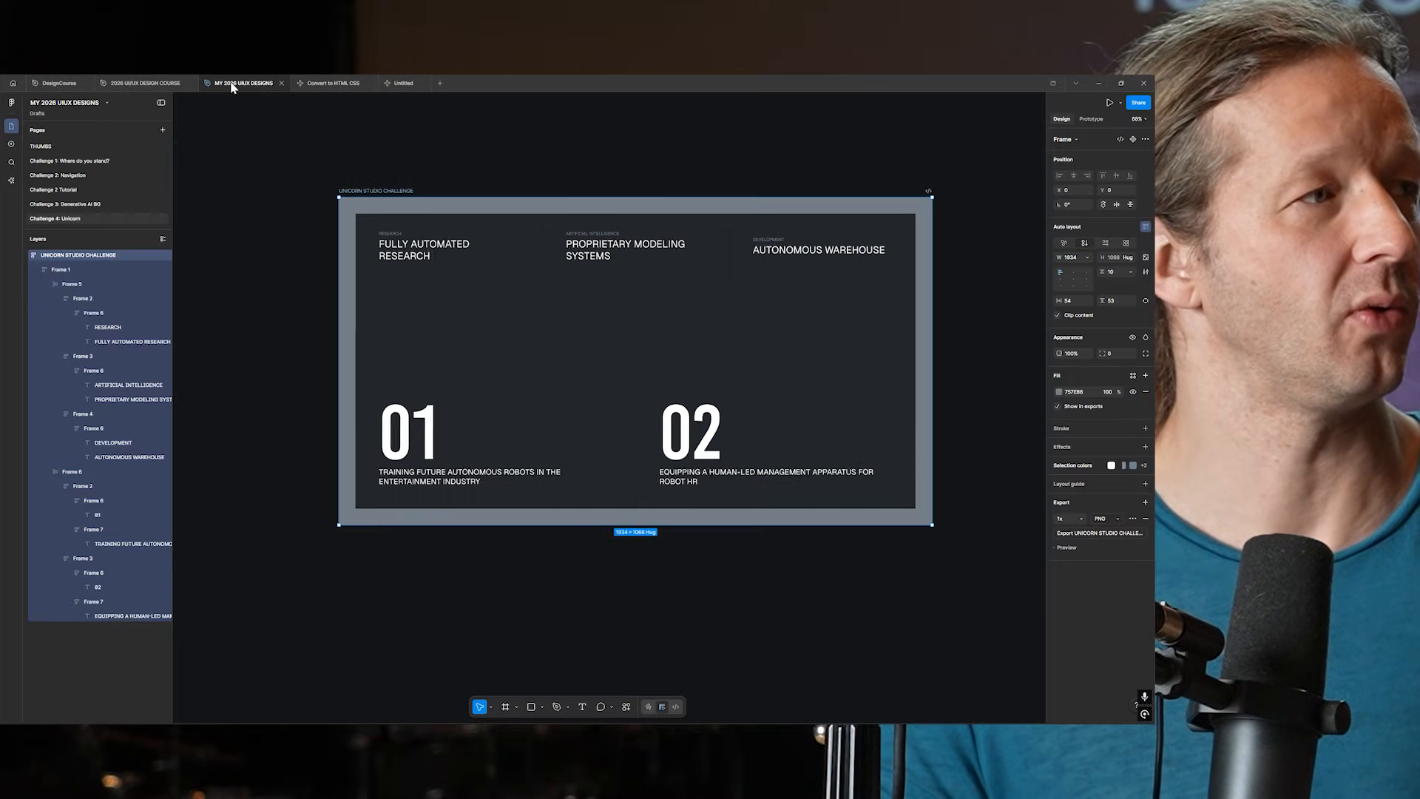
pyautogui.click(162, 85)
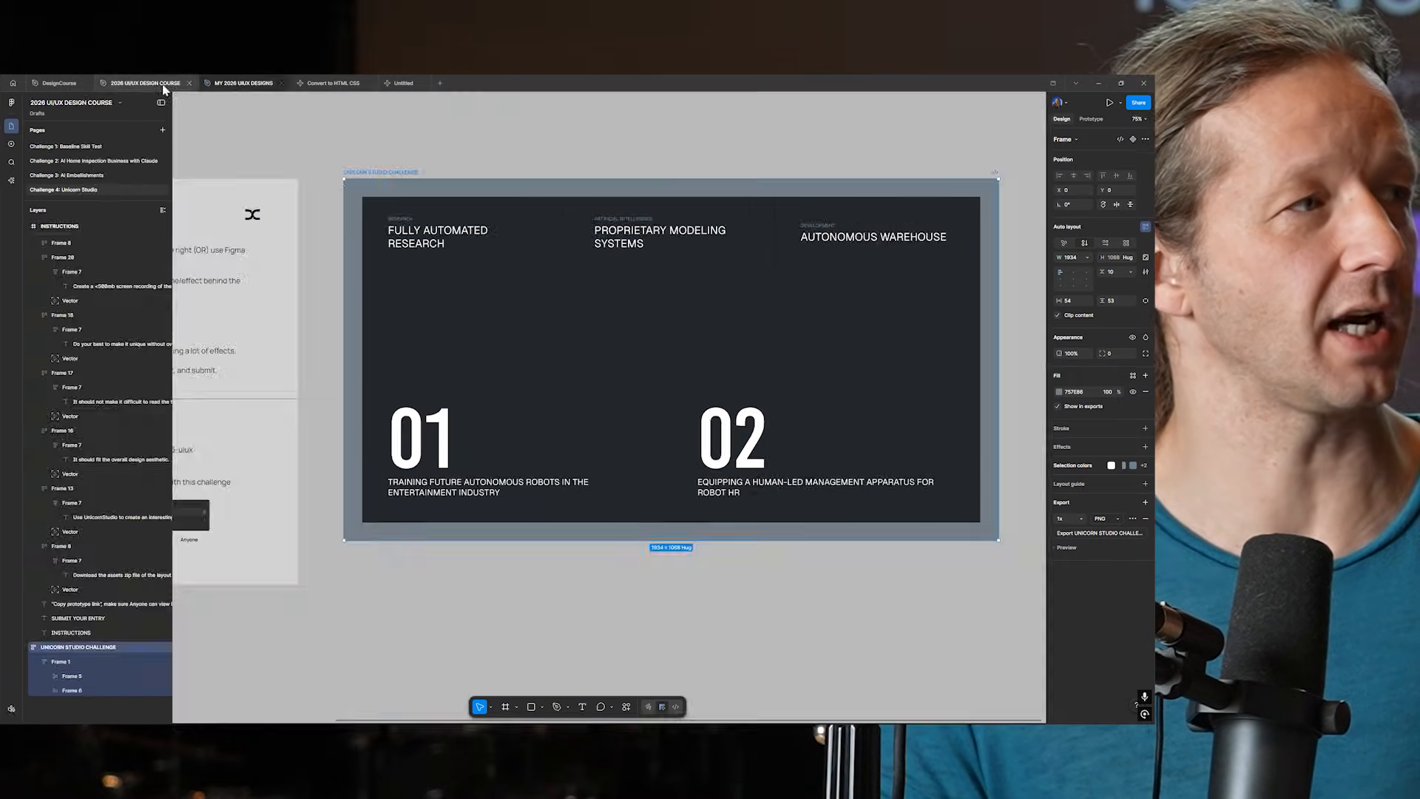
pyautogui.click(378, 156)
pyautogui.moveTo(355, 155); pyautogui.dragTo(719, 161)
pyautogui.scroll(3, 427, 286)
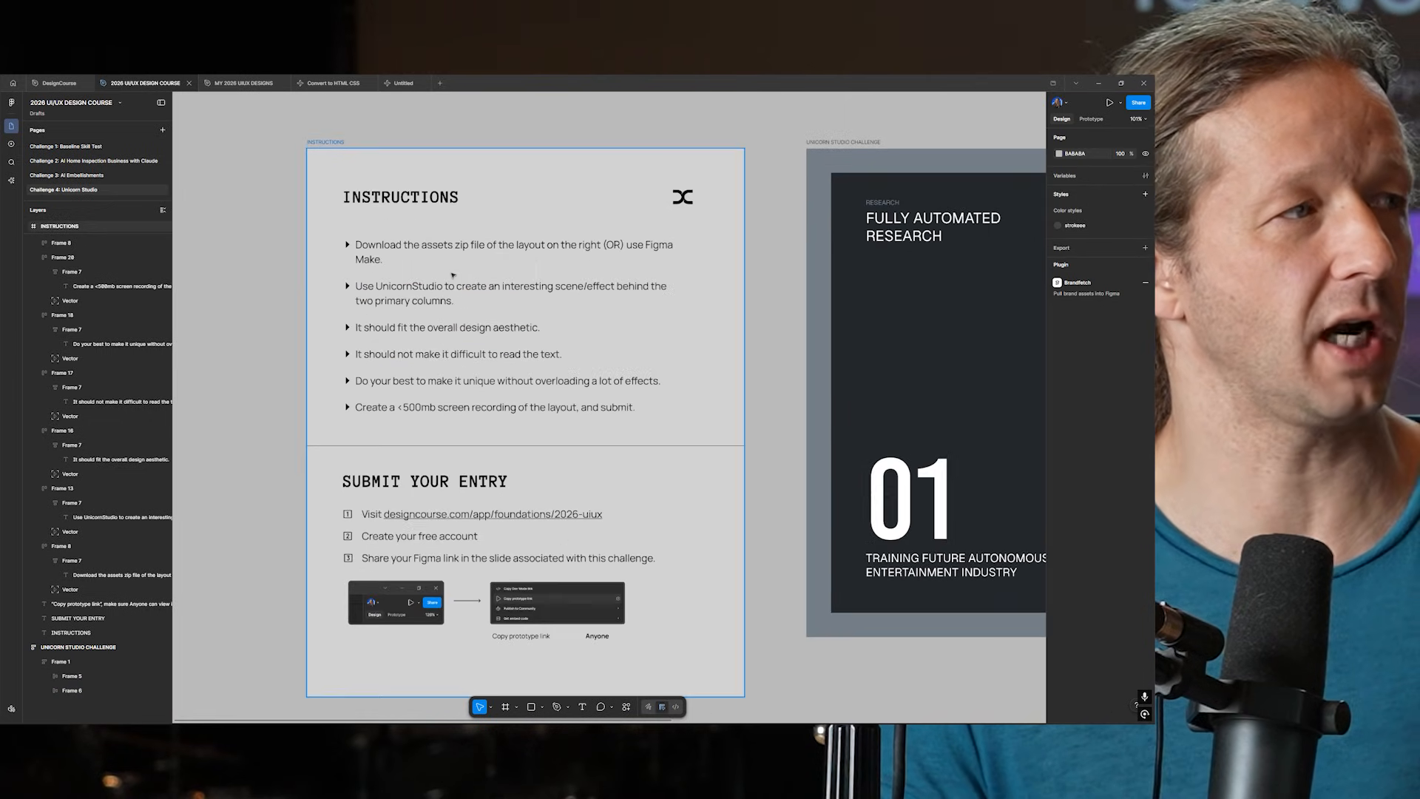
pyautogui.scroll(5, 453, 275)
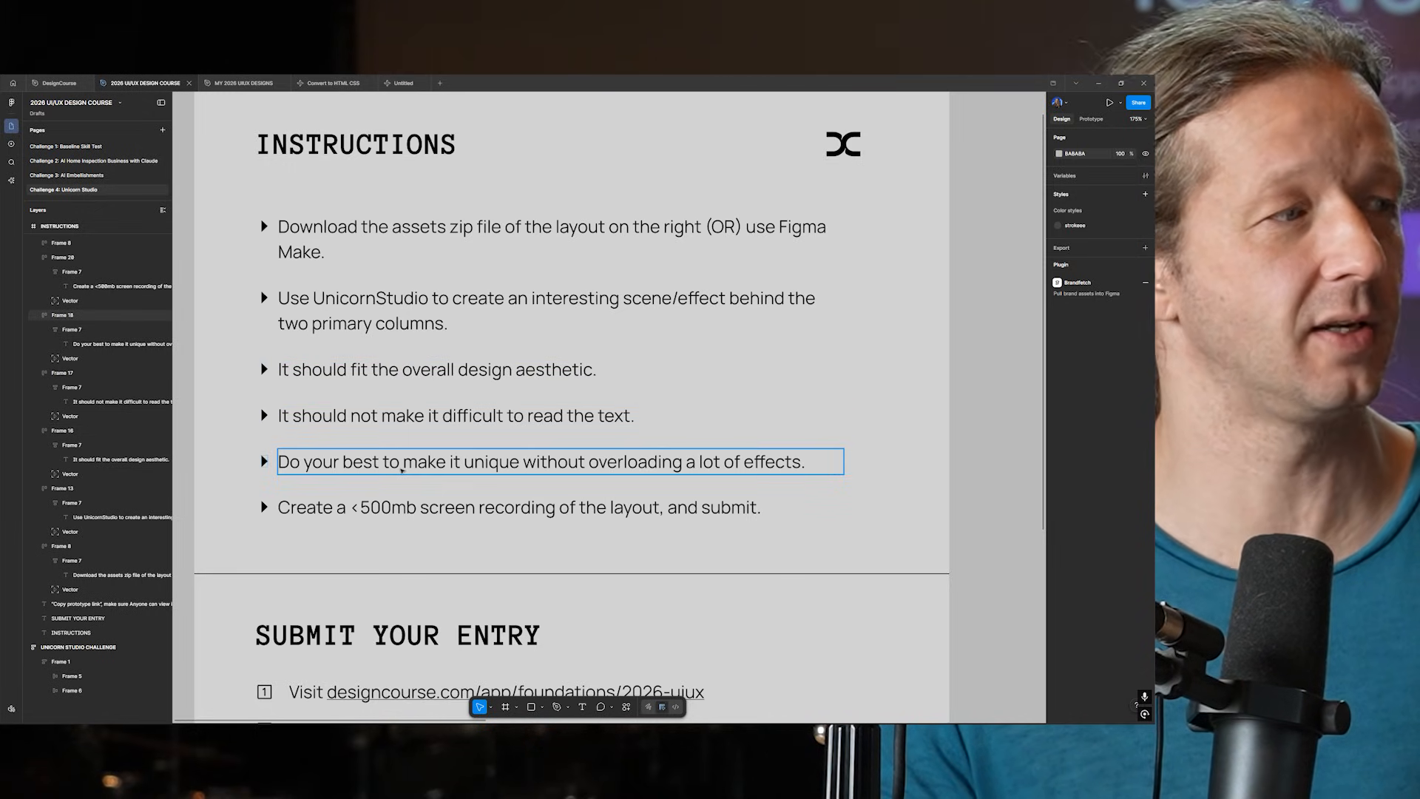
# Step: Examine the challenge layout beside the instructions and the steps for submitting an entry
pyautogui.scroll(-6, 695, 488)
pyautogui.scroll(4, 961, 580)
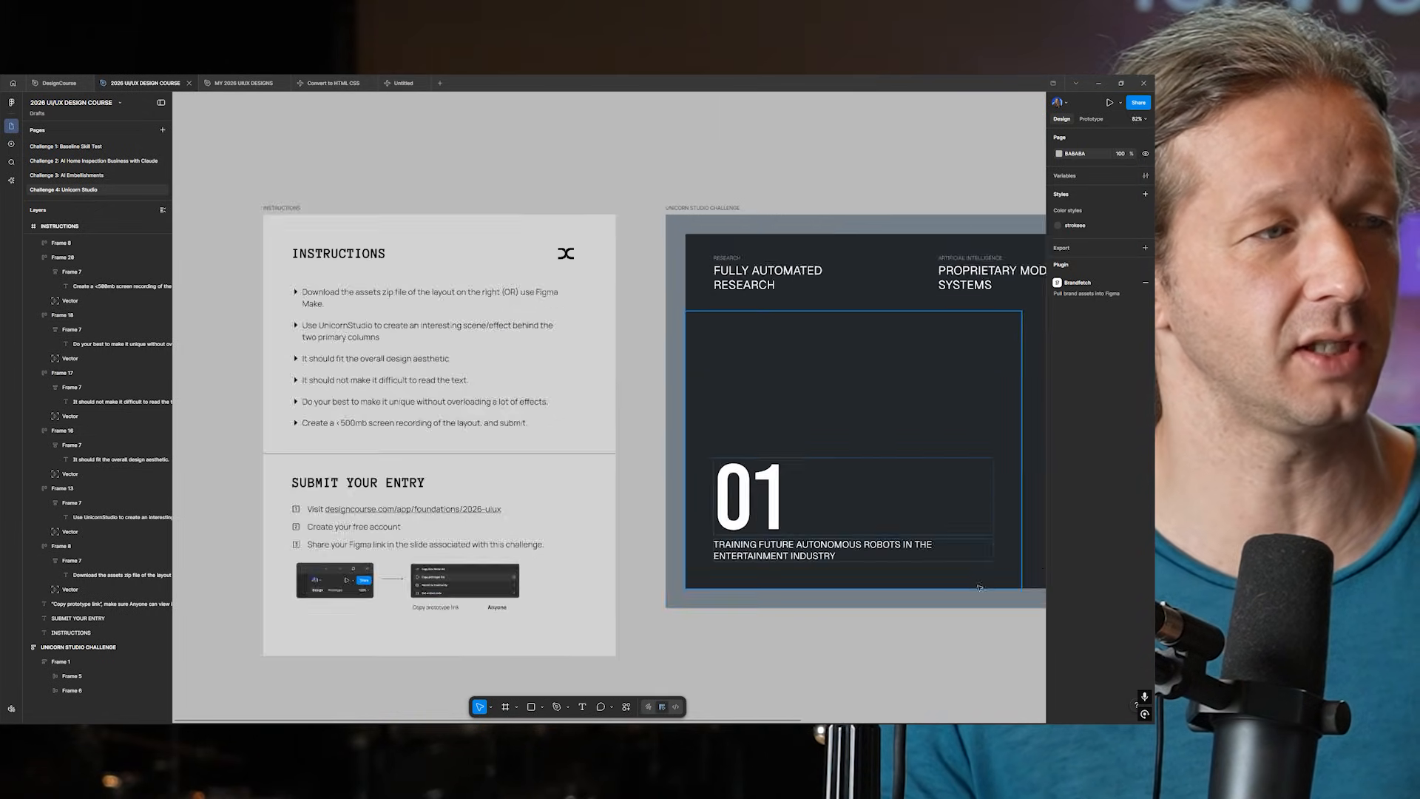
pyautogui.moveTo(853, 633); pyautogui.dragTo(845, 635)
pyautogui.hscroll(4, 845, 634)
pyautogui.hscroll(-8, 547, 399)
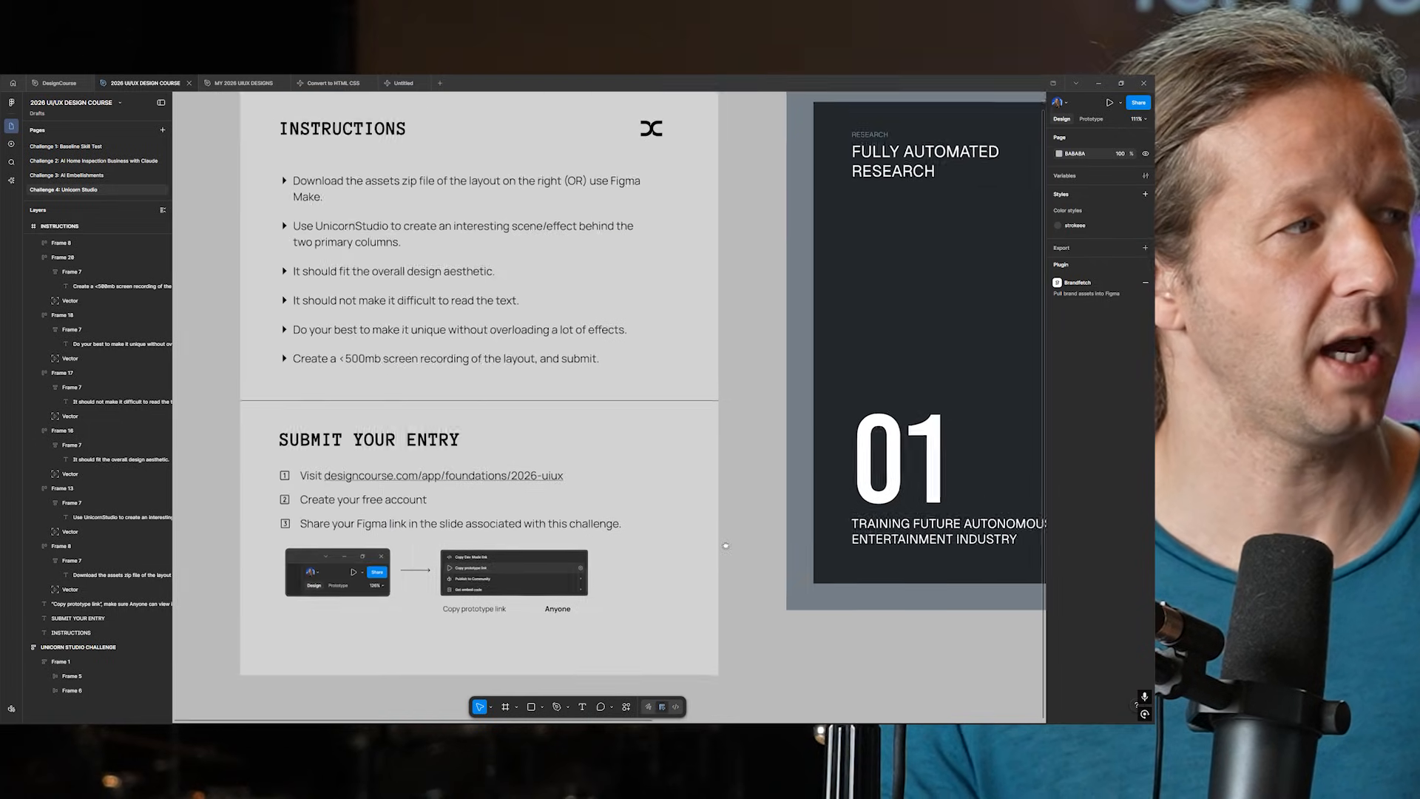
pyautogui.scroll(2, 548, 400)
pyautogui.scroll(1, 444, 362)
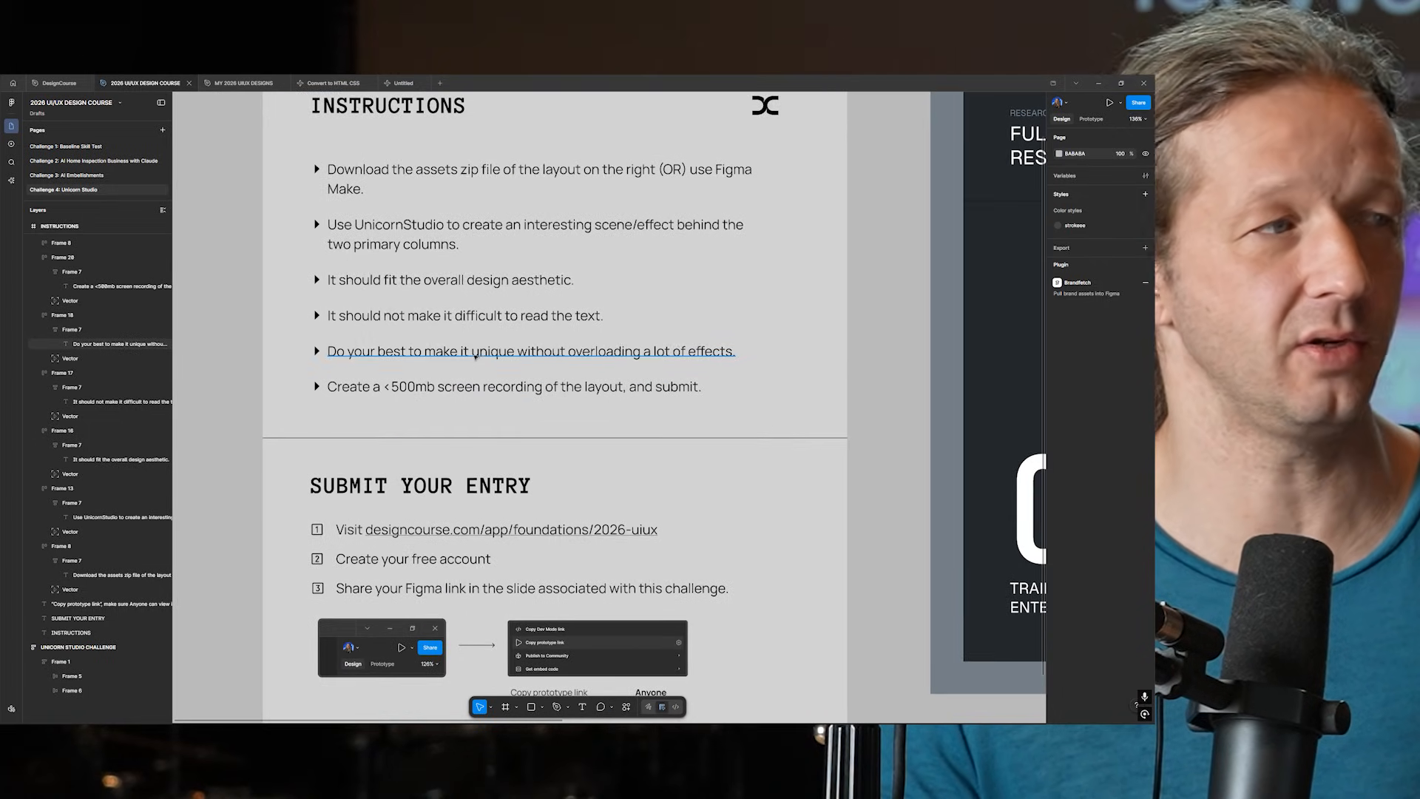